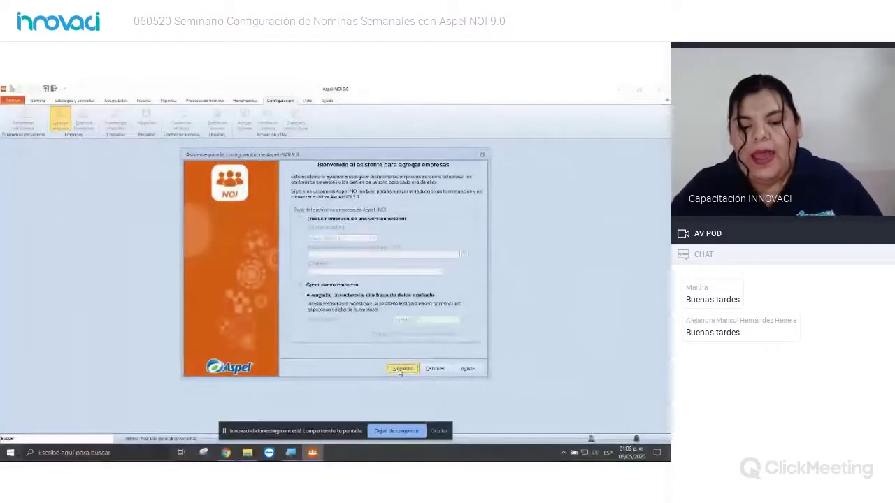
Step: Advance the wizard to the data access path showing connection DATOSEMPRESA13 and database NOI90Empre13.fdb
click(401, 369)
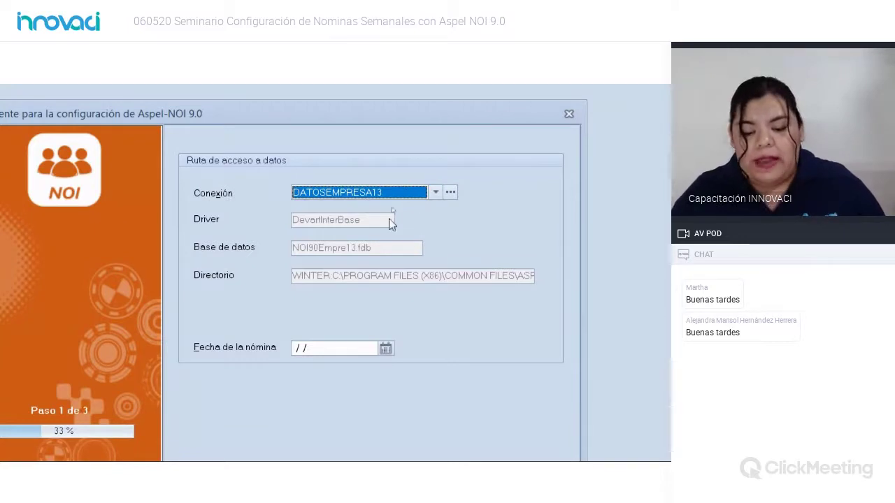
Step: Select the Fecha de la nómina field and check today's date, 6 May 2020, on the system calendar
click(340, 350)
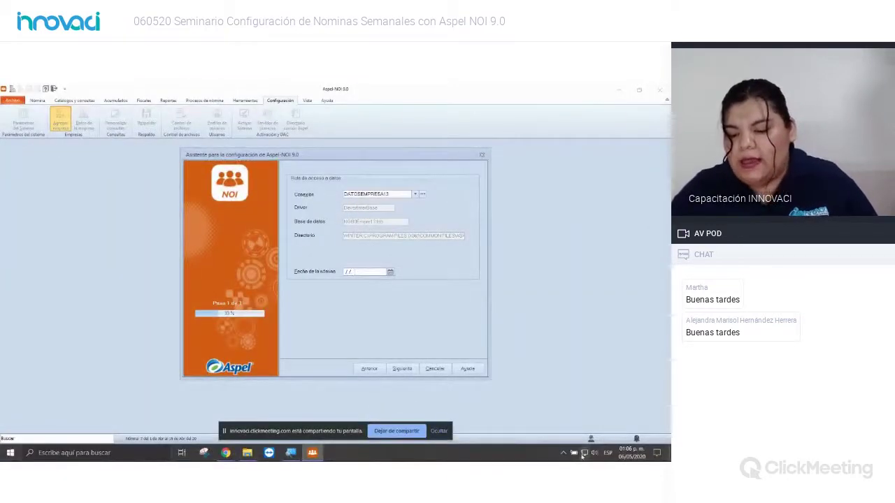
click(626, 453)
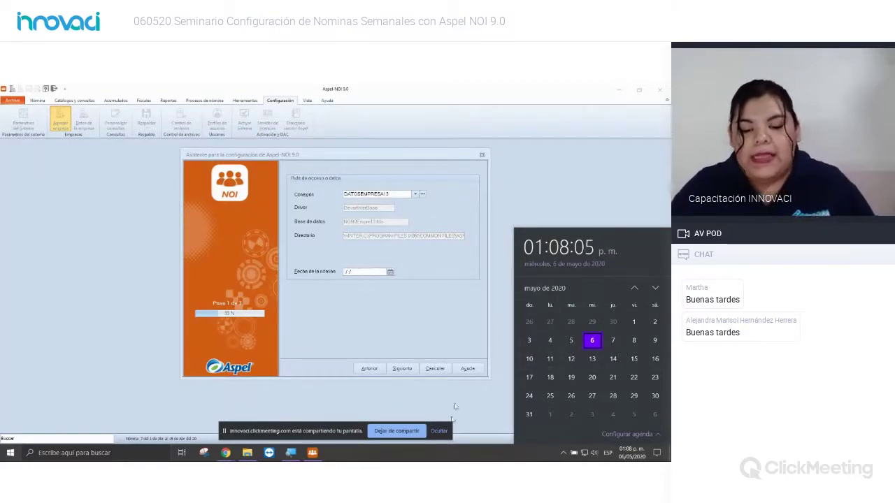
Step: Close the system calendar and move the payroll date picker to January 2020
click(409, 294)
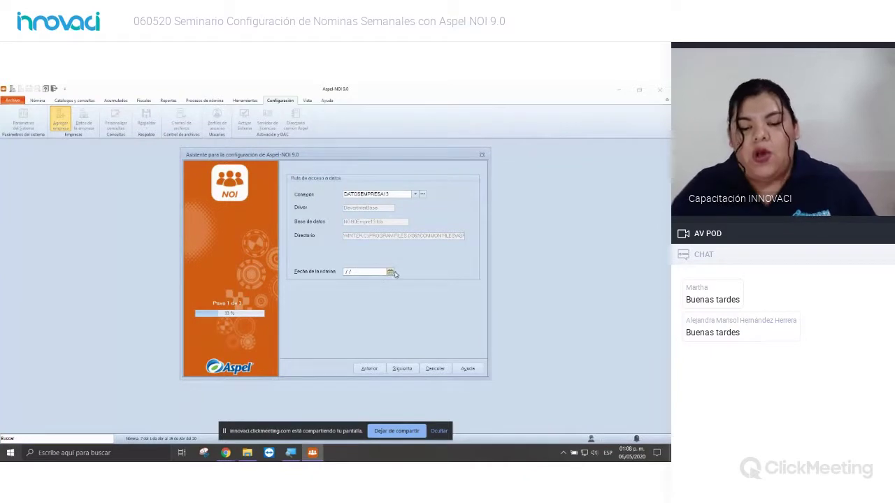
click(392, 272)
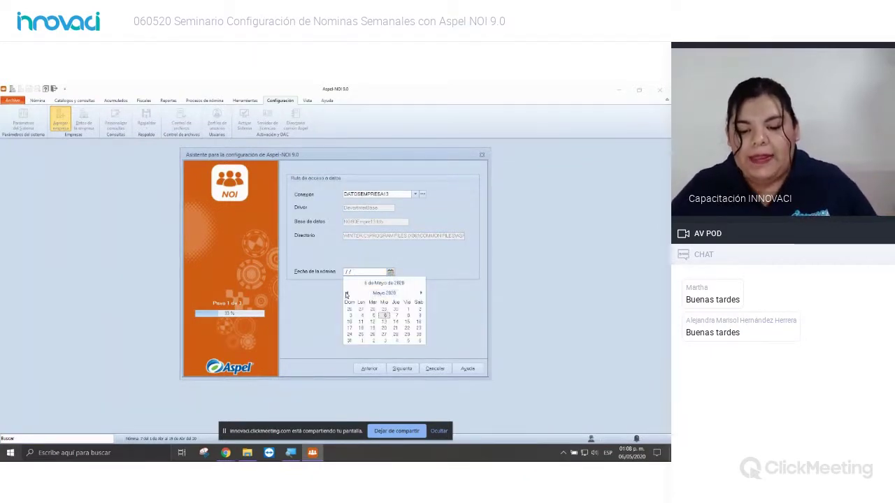
click(384, 293)
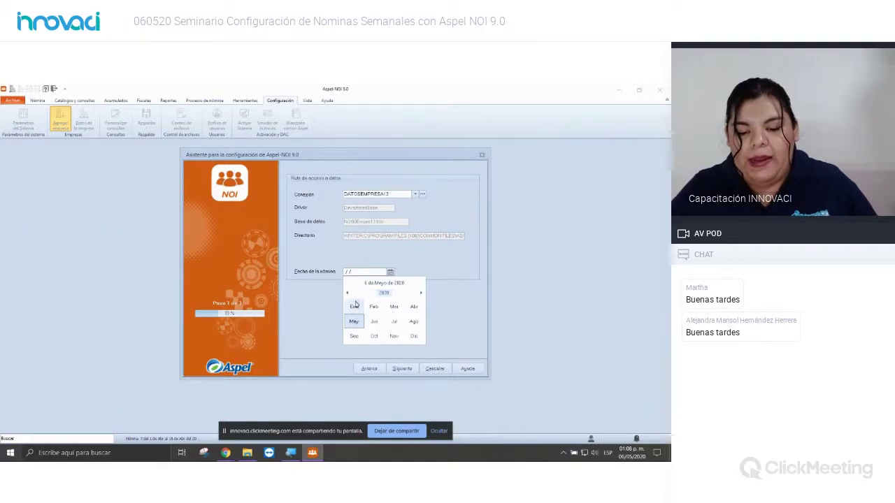
click(356, 309)
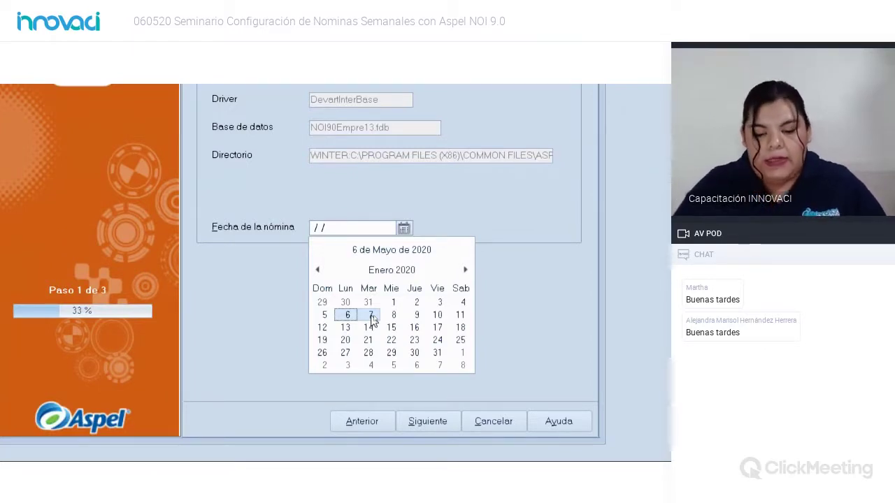
Step: Set the payroll date to 07/01/2020 and continue the wizard to create the company
click(371, 315)
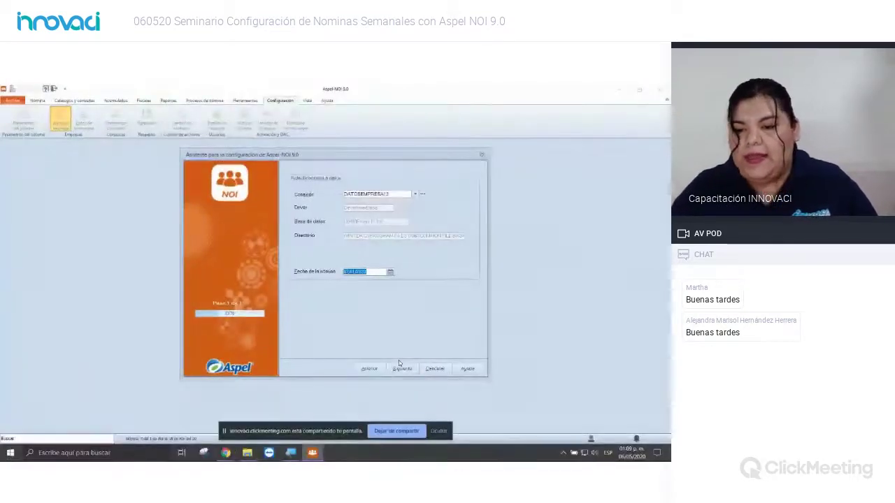
click(402, 369)
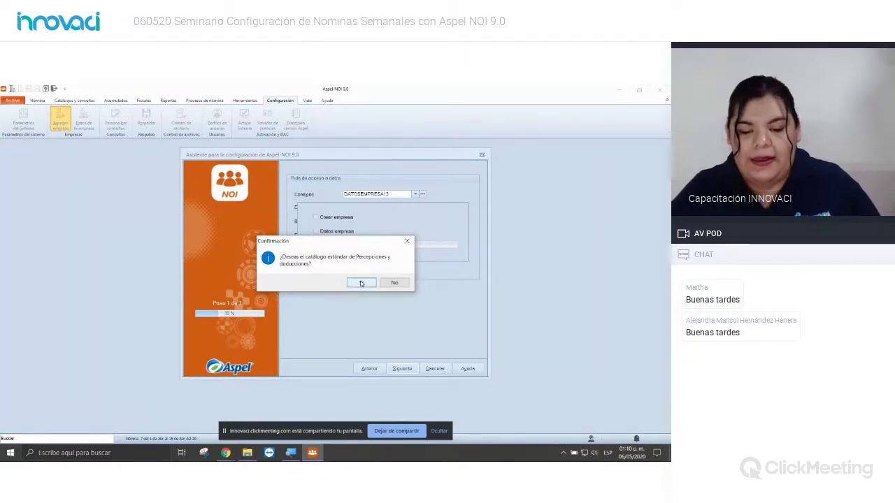
Step: Confirm loading the standard Percepciones y deducciones catalog
click(361, 282)
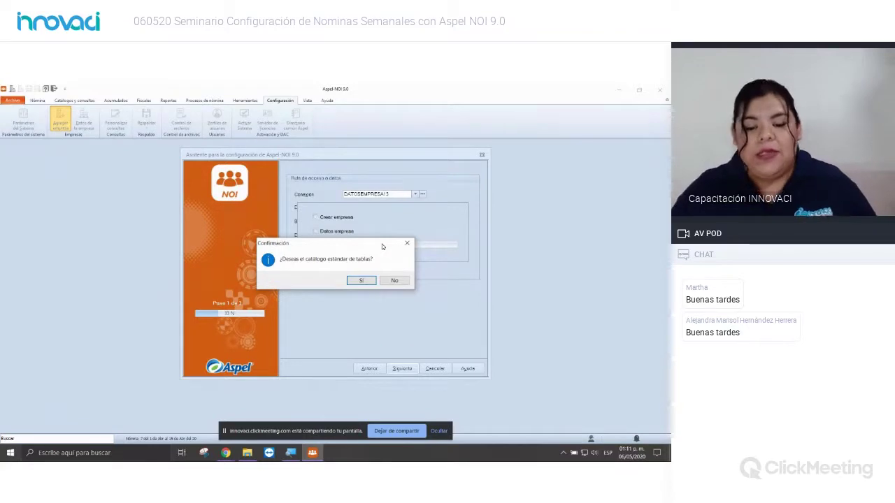
Step: Confirm loading the standard tables catalog, reaching Paso 2 at 67%
click(362, 281)
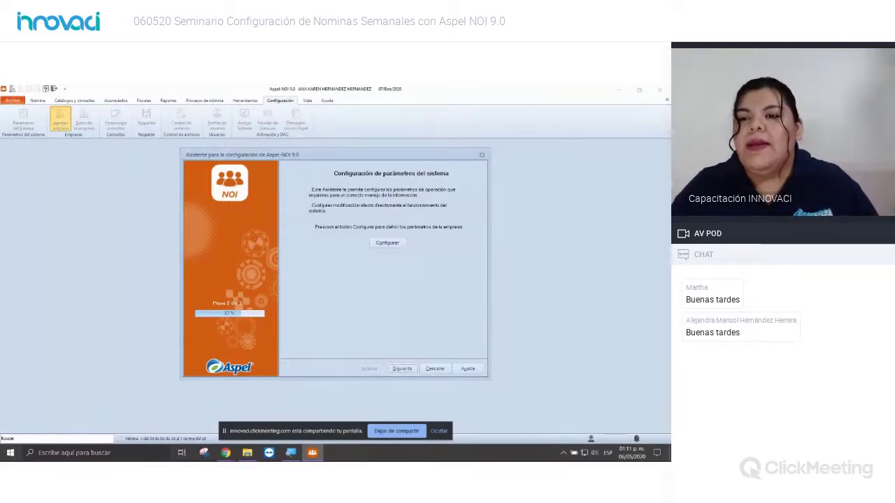
key(alt+Tab)
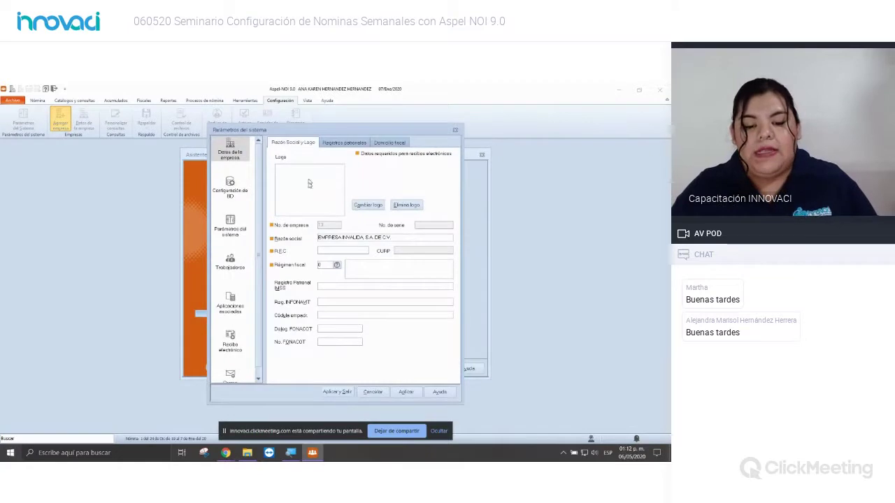
Step: Select the EMPRESA INVALIDA, S.A. DE C.V. business name, then review the Registros patronales and Domicilio fiscal tabs
drag(388, 241, 336, 224)
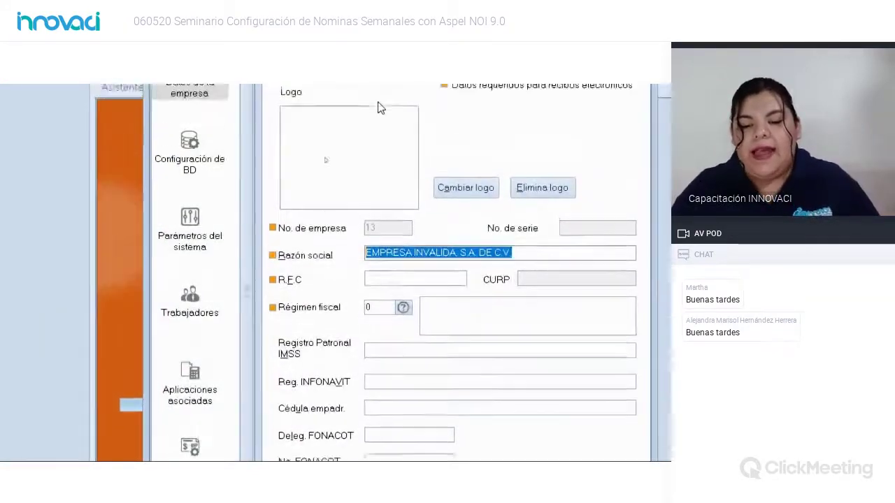
click(411, 91)
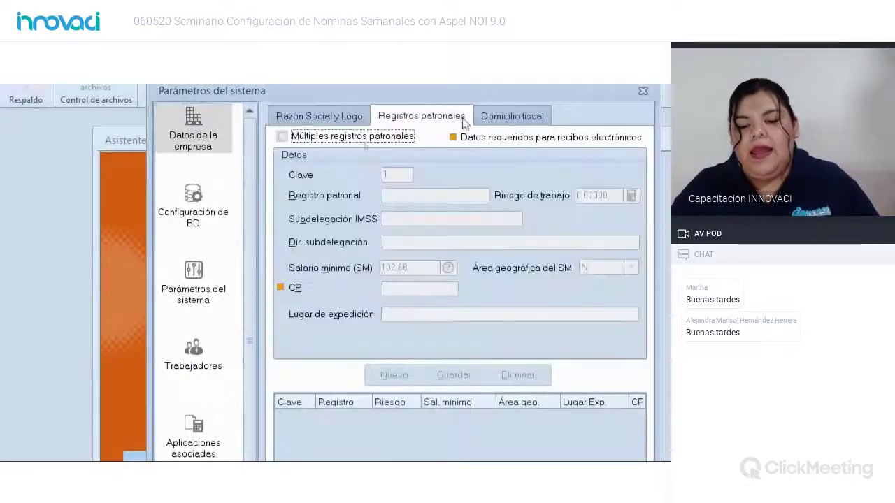
click(497, 116)
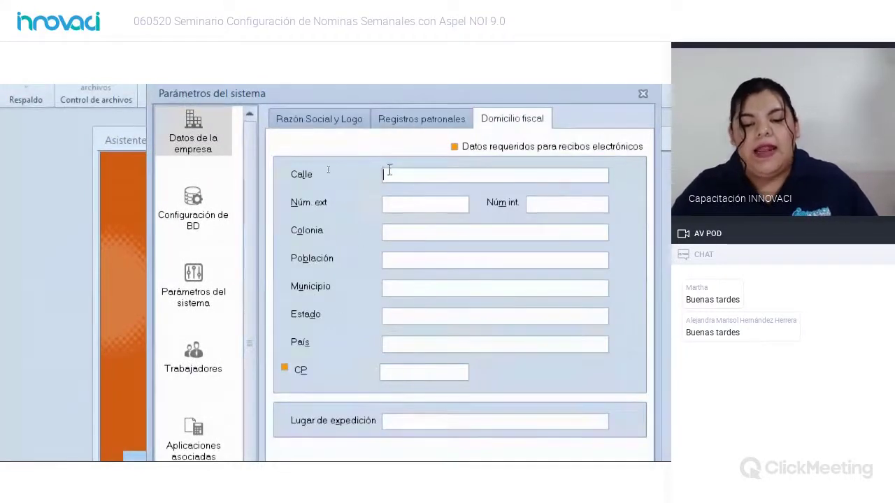
click(311, 114)
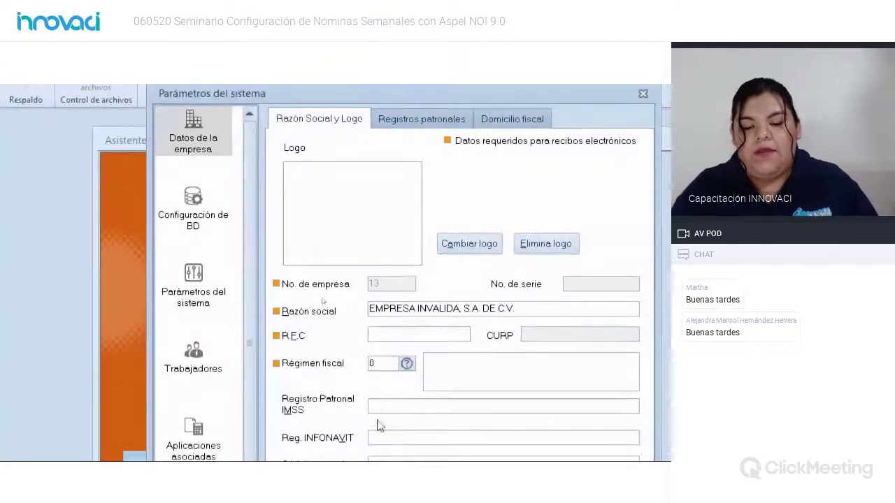
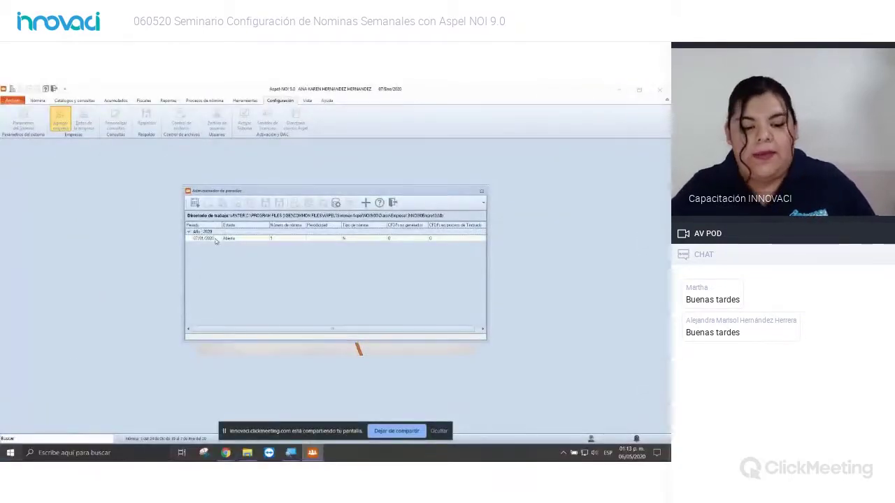
Step: Open the 07/01/2020 payroll period in Administrador de periodos to enter the company
click(201, 239)
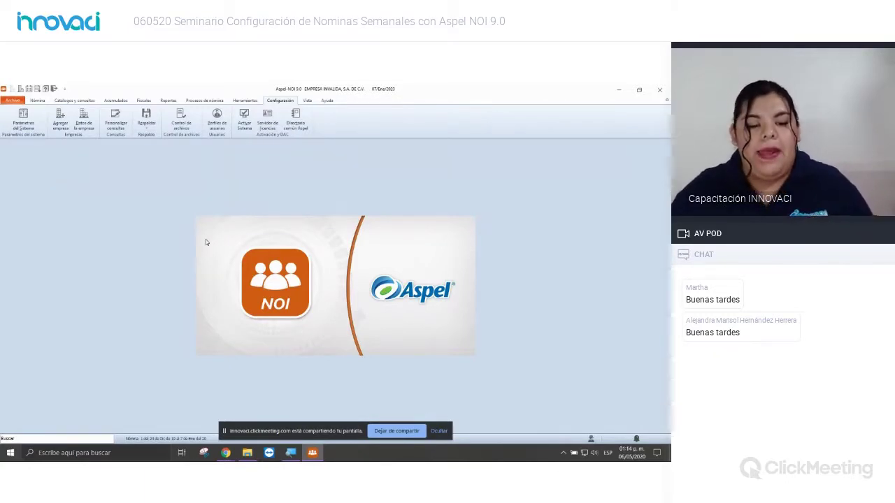
Step: Replace the Razón social in Parámetros del sistema with INNOVACI, S.A. DE C.V
click(23, 119)
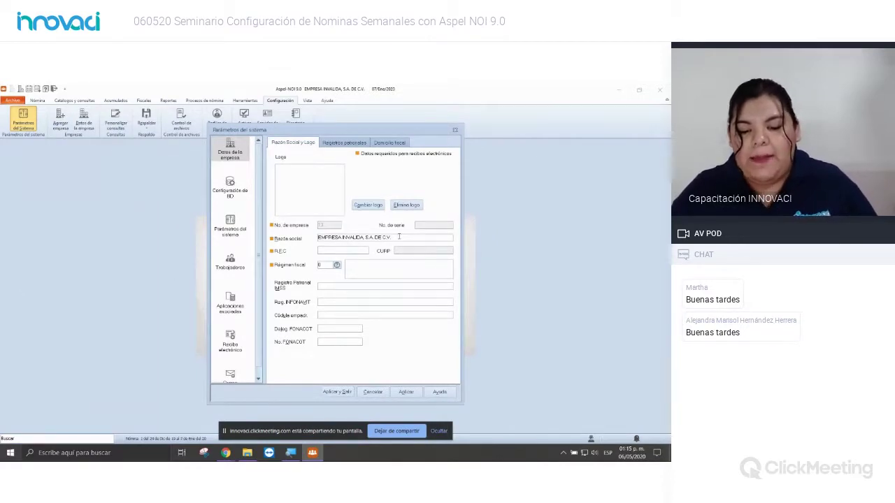
drag(398, 236, 289, 238)
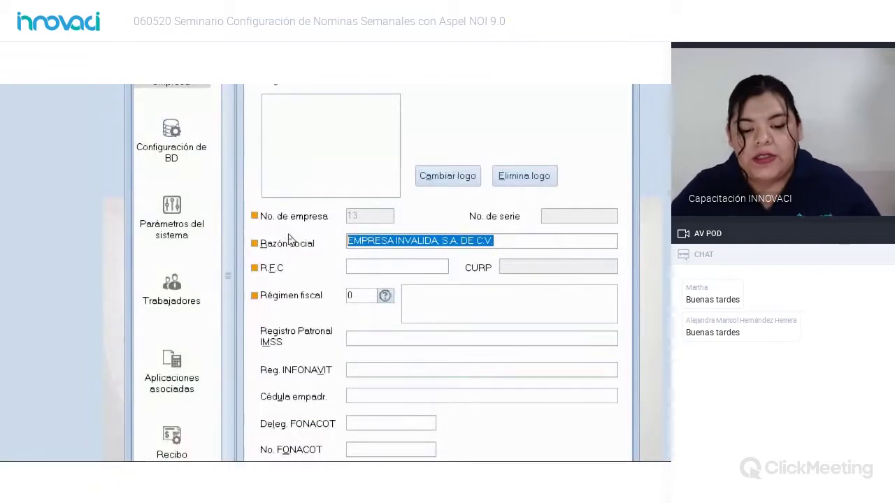
key(Delete)
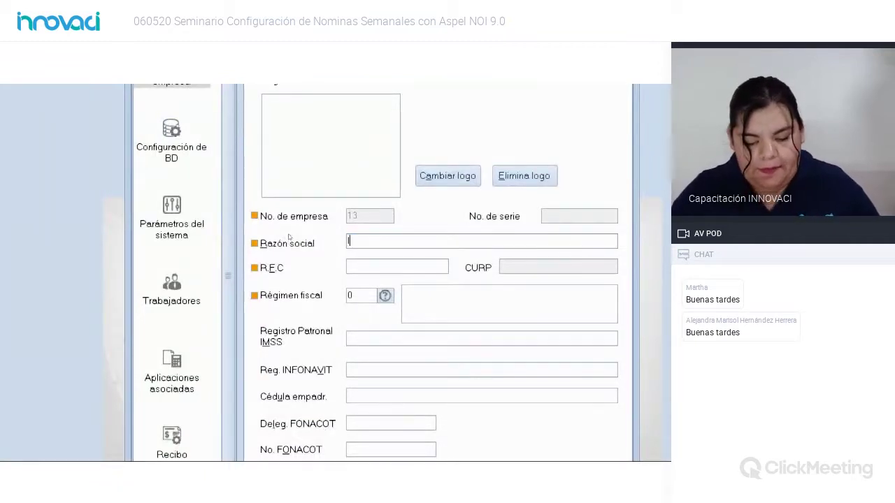
text(INNOVACI)
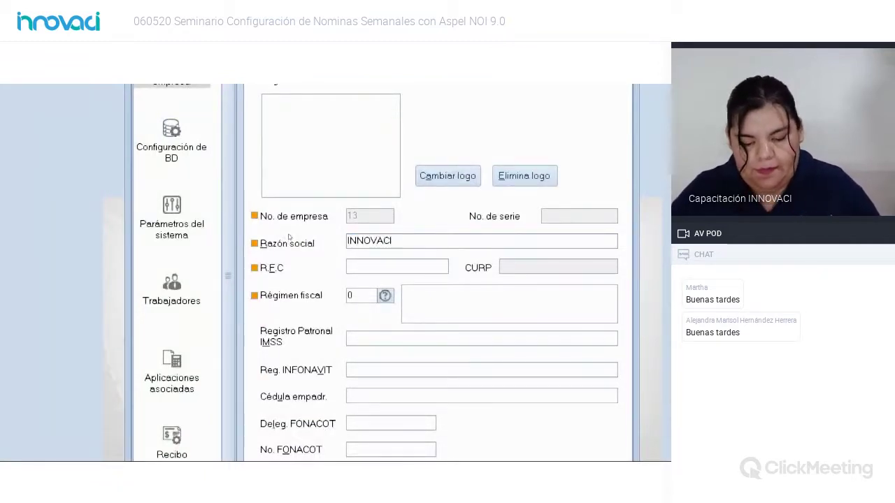
text(, S.A. DE C.V.)
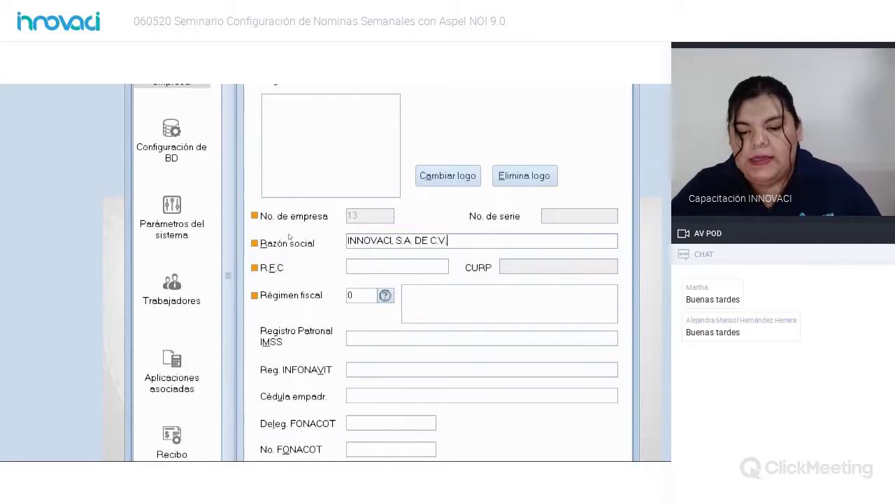
click(377, 265)
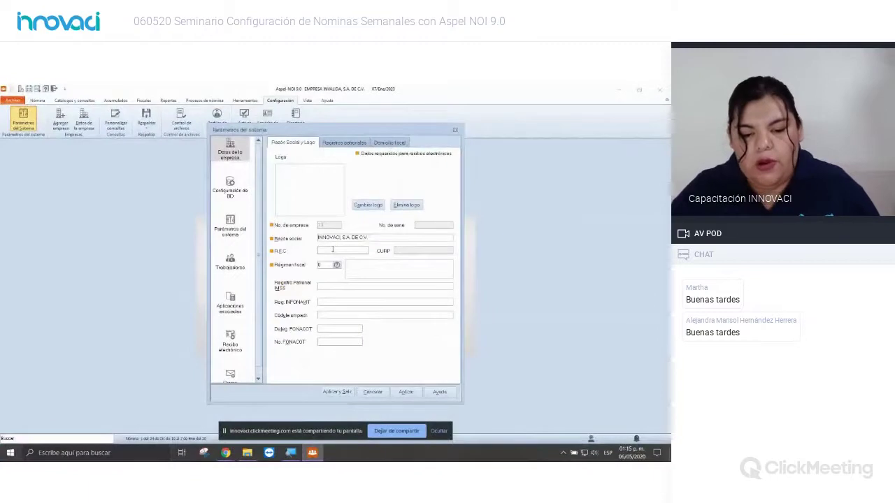
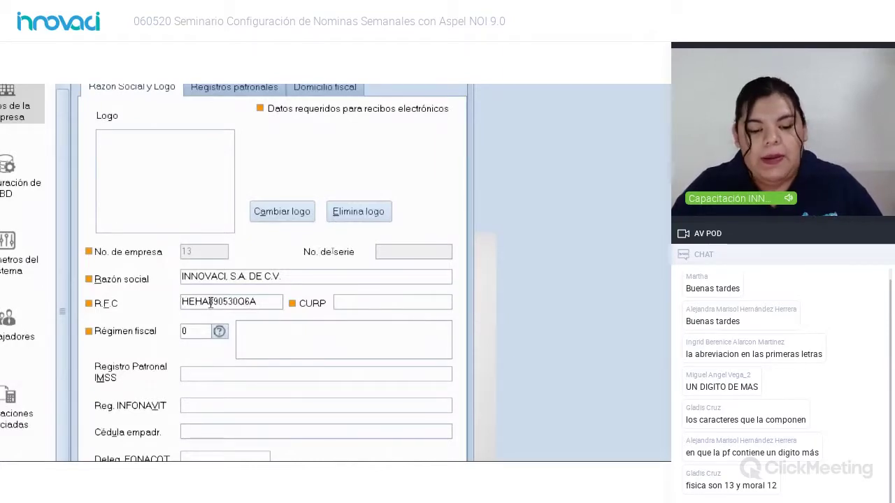
Step: Delete and retype the fourth letter 'A' of the RFC so the field revalidates
drag(209, 302, 181, 302)
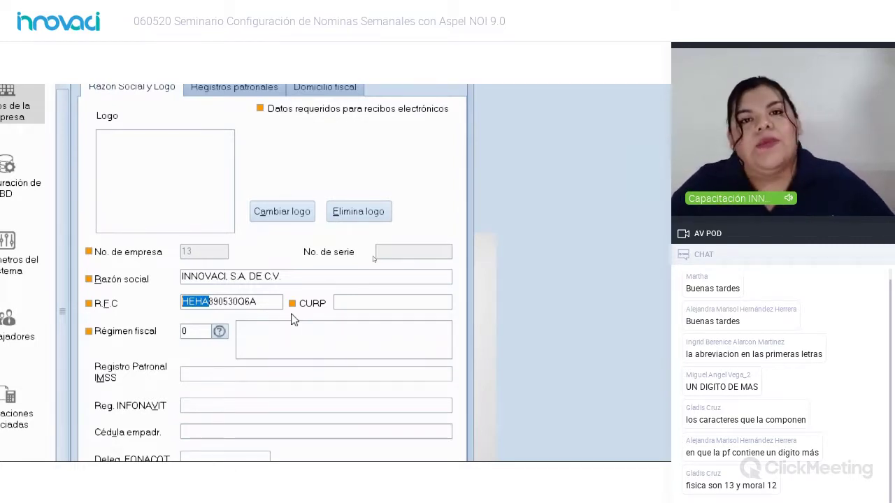
click(208, 301)
key(BackSpace)
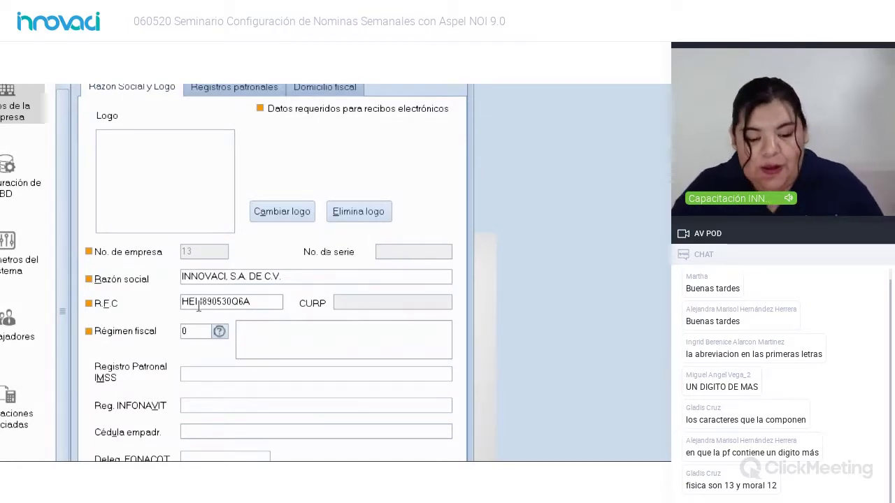
text(A)
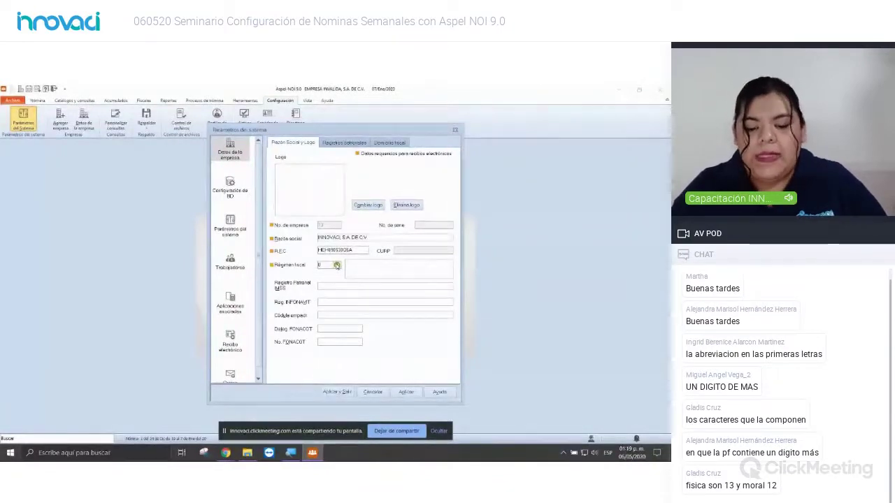
Step: Show the Régimen fiscal help list with codes 601 through 623, moved aside
click(337, 265)
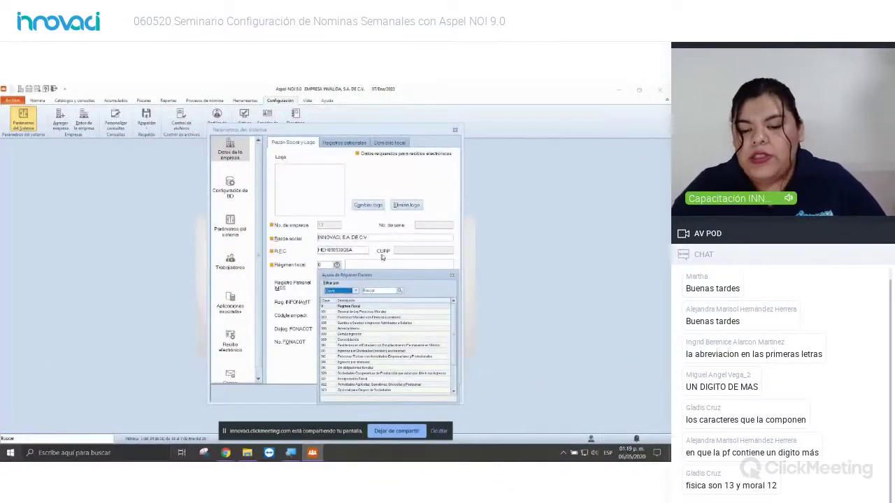
drag(393, 275, 425, 199)
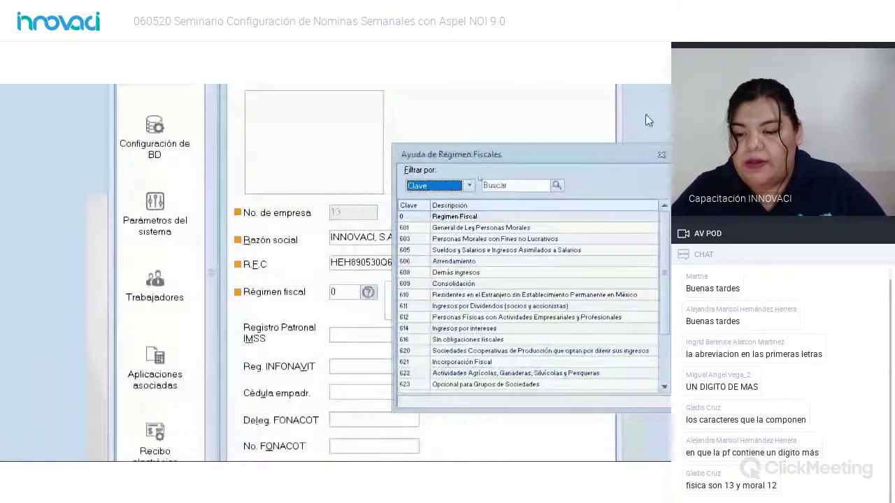
Step: Close the Ayuda de Régimen Fiscales list, leaving Régimen fiscal at 0
click(662, 156)
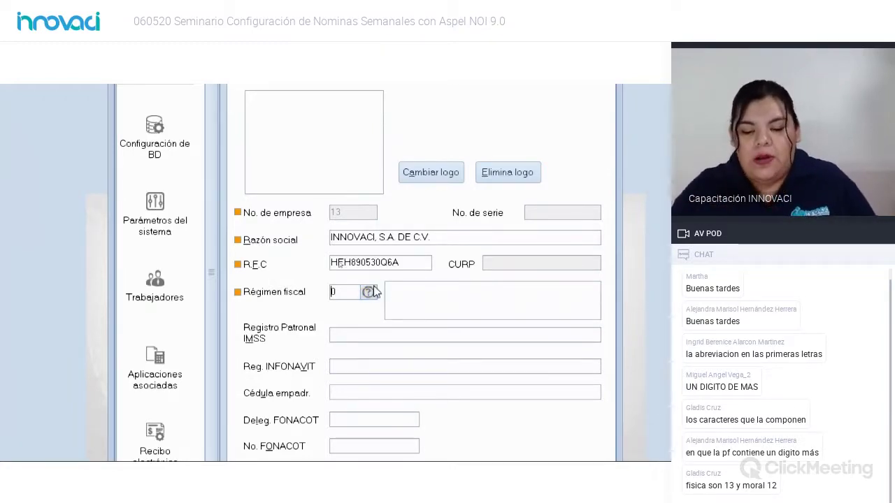
Step: Compare regimes 612 and 621, then set Régimen fiscal to 601 General de Ley Personas Morales
click(368, 292)
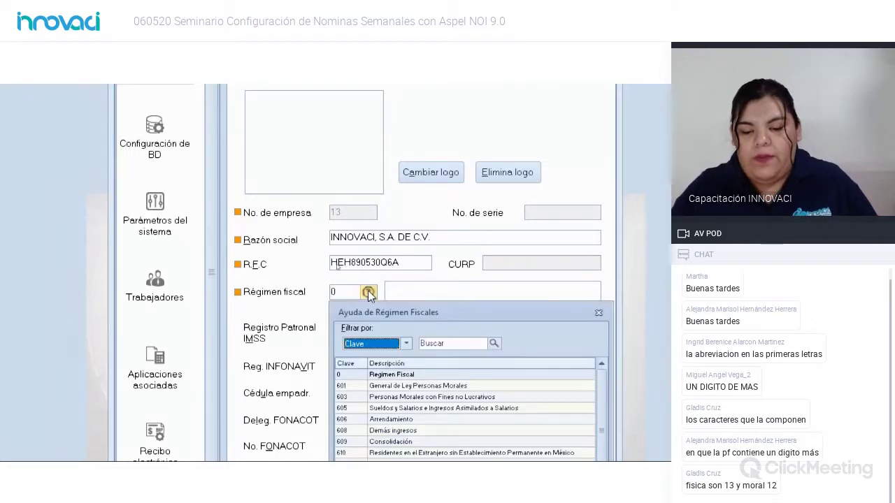
drag(393, 312, 445, 135)
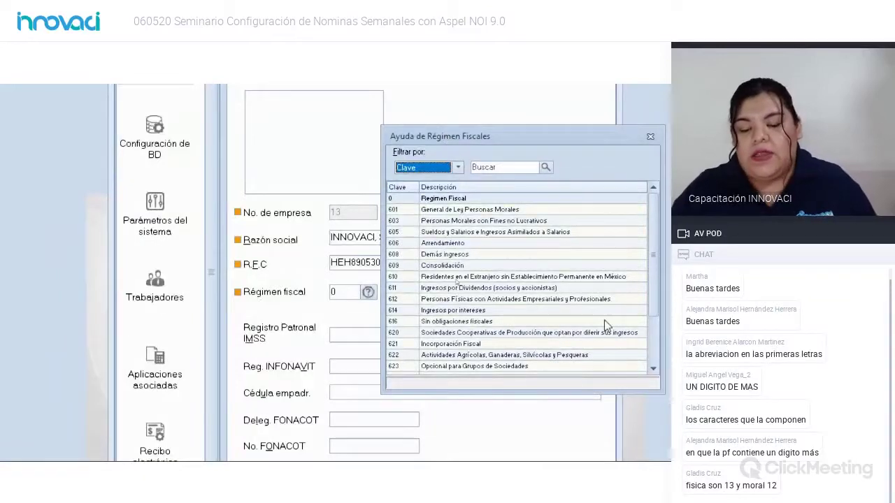
click(439, 211)
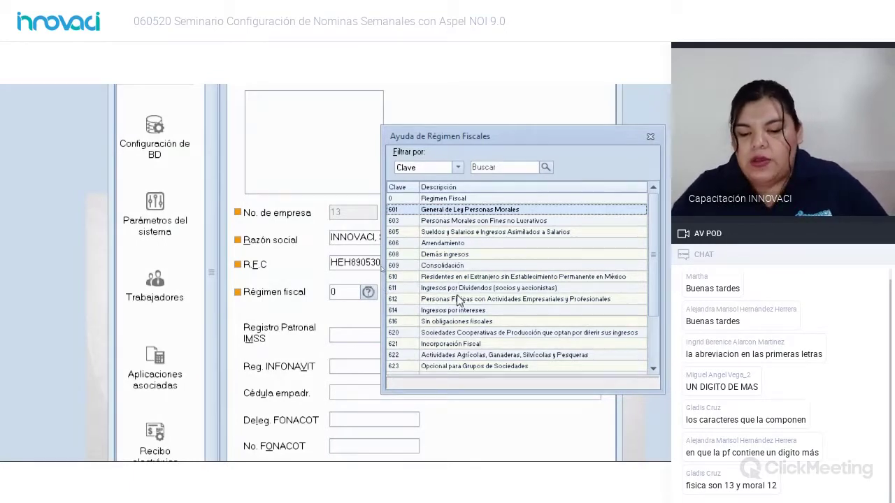
click(460, 300)
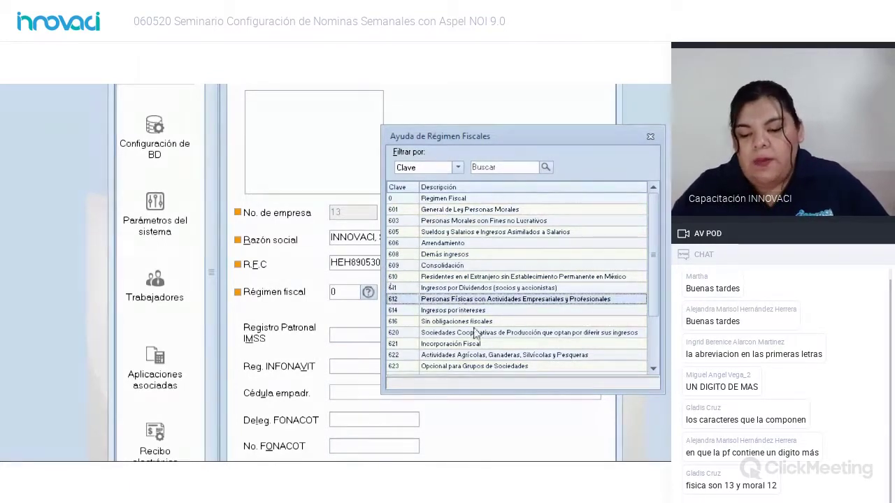
click(421, 345)
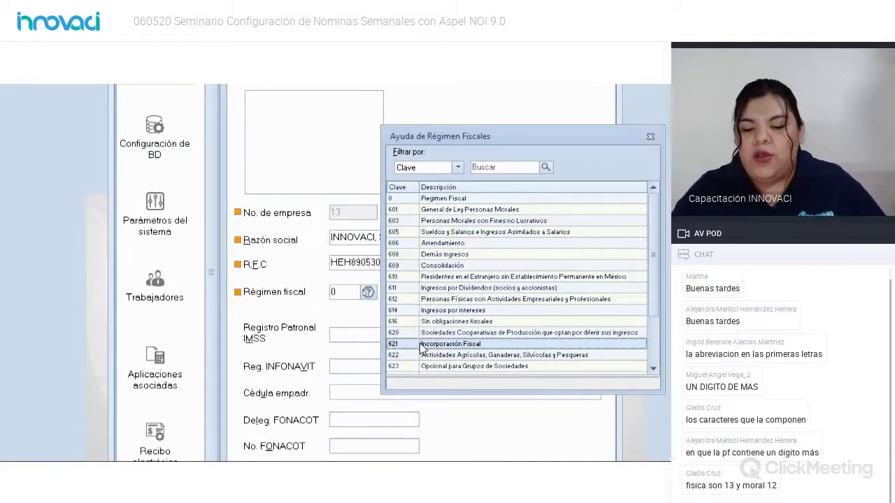
double_click(446, 211)
key(Tab)
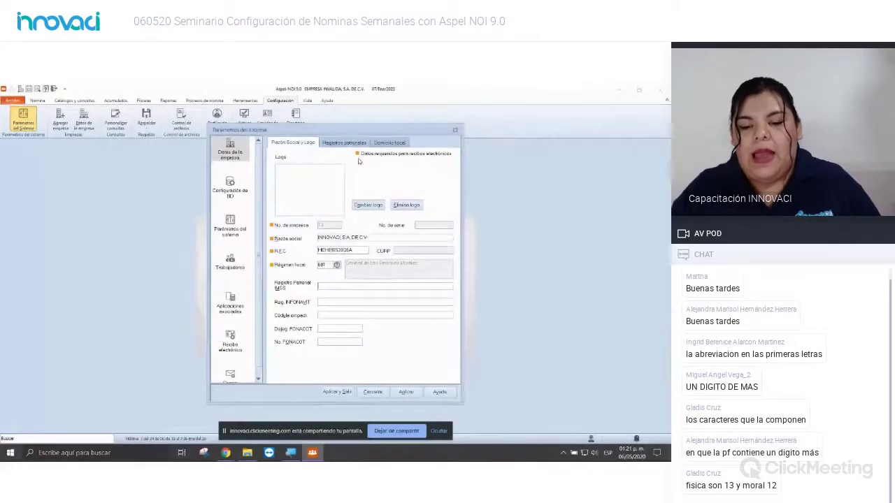
Step: Switch the system parameters to the Domicilio fiscal section
click(378, 145)
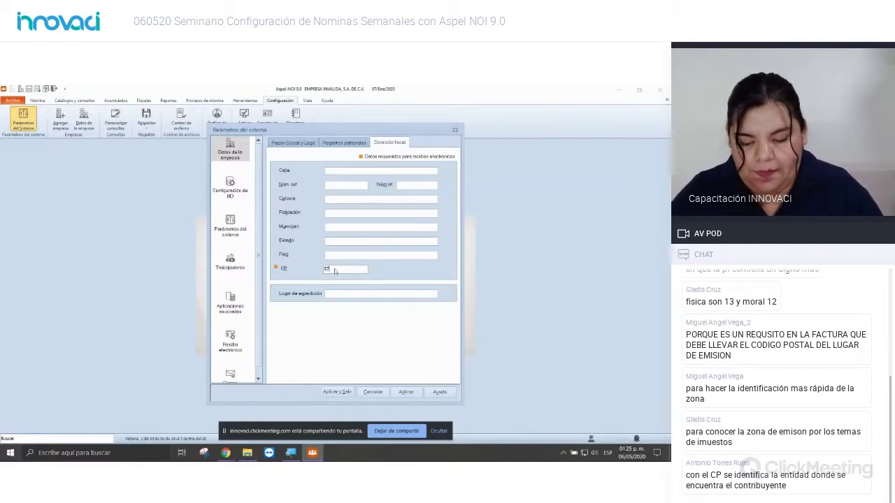
Step: Finish the postal code with '00', then return to the Razón Social y Logo tab
text(000)
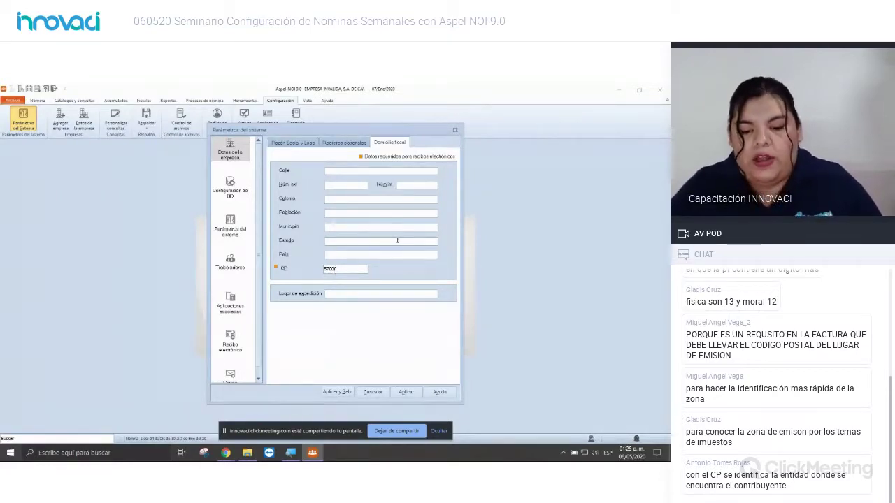
click(397, 239)
click(311, 141)
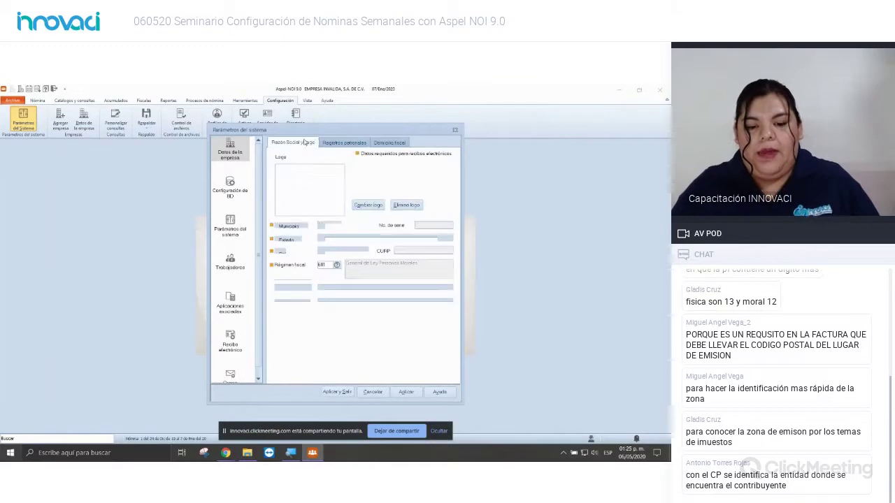
click(366, 143)
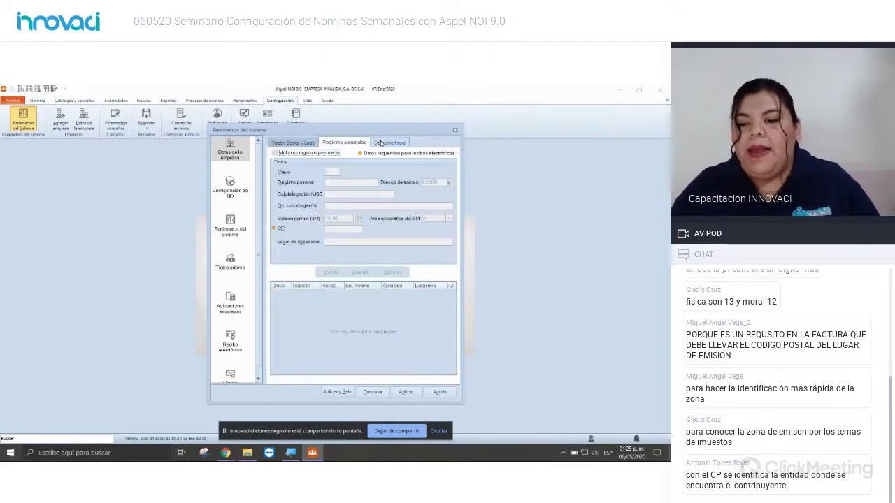
click(381, 143)
click(335, 143)
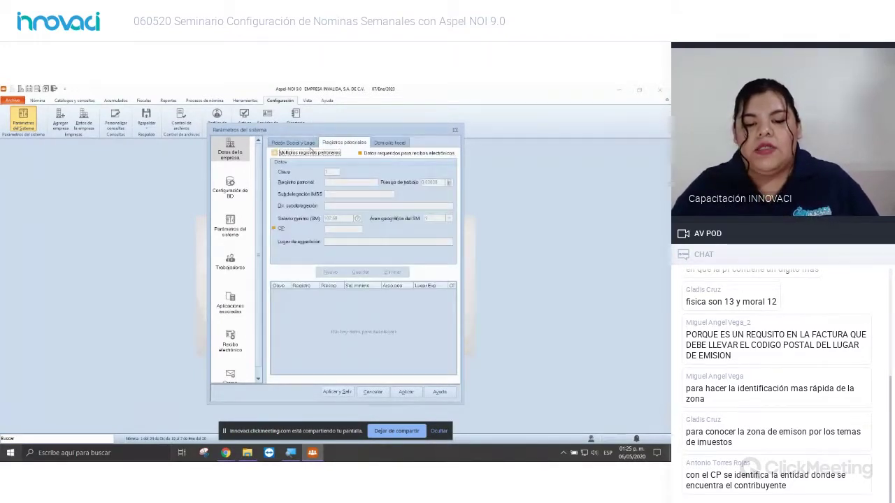
click(310, 145)
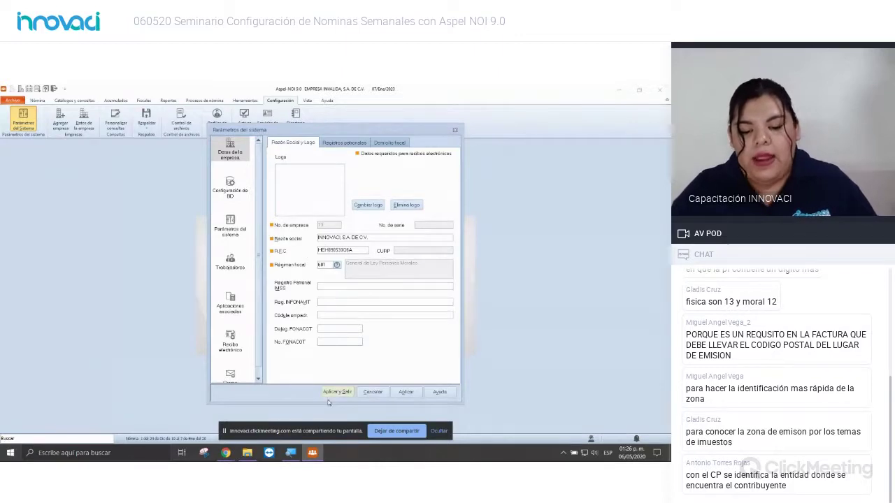
Step: Apply the INNOVACI company data and bring up the Generales parameters page
click(405, 393)
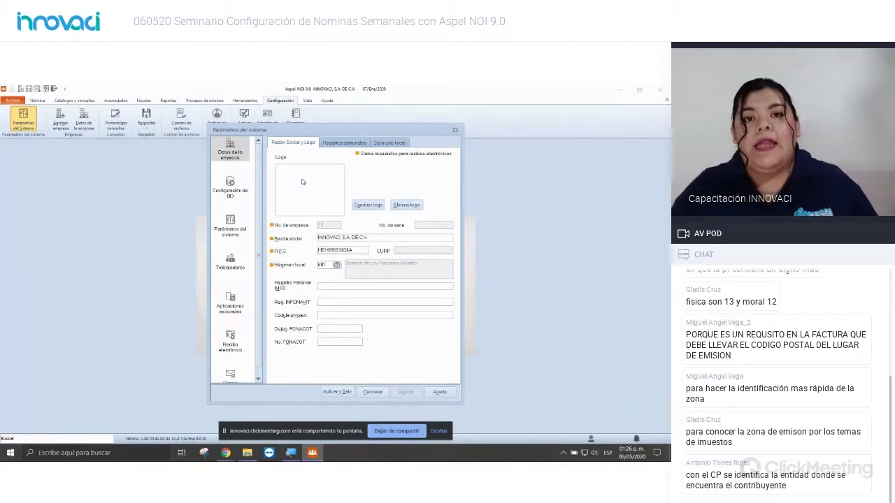
click(231, 226)
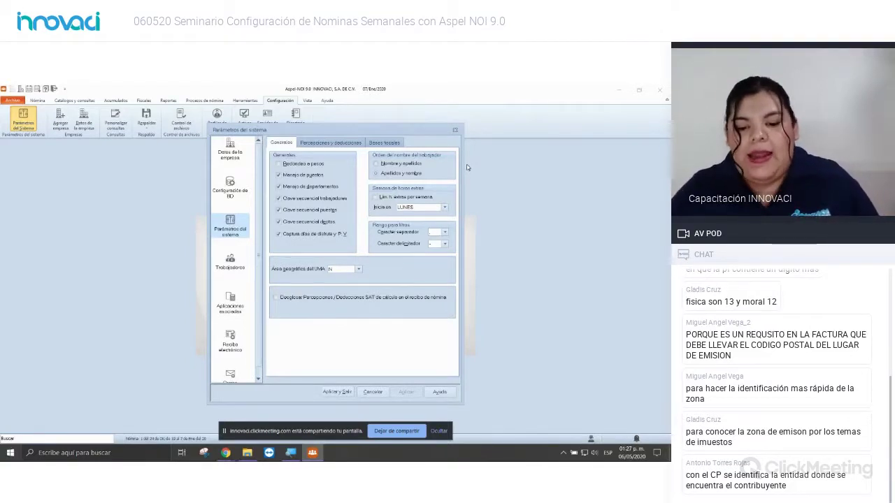
key(super+plus)
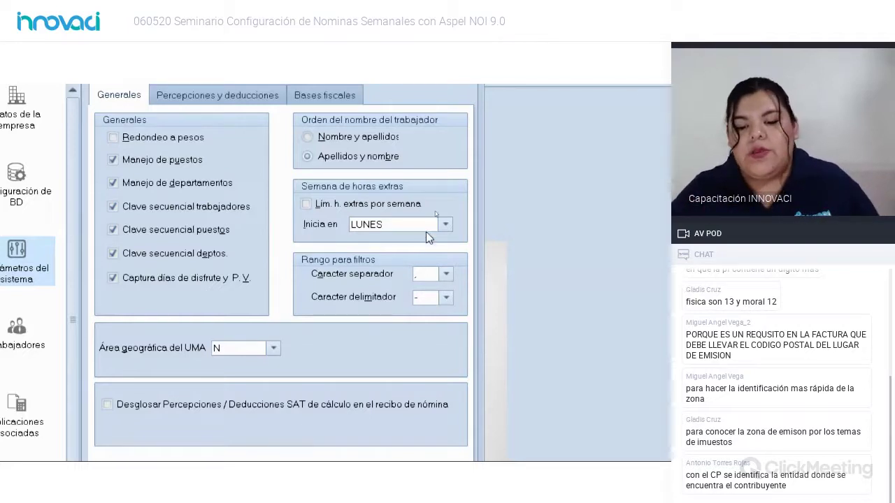
Step: Change the overtime week's start day (Inicia en) from LUNES to MIERCOLES
click(443, 226)
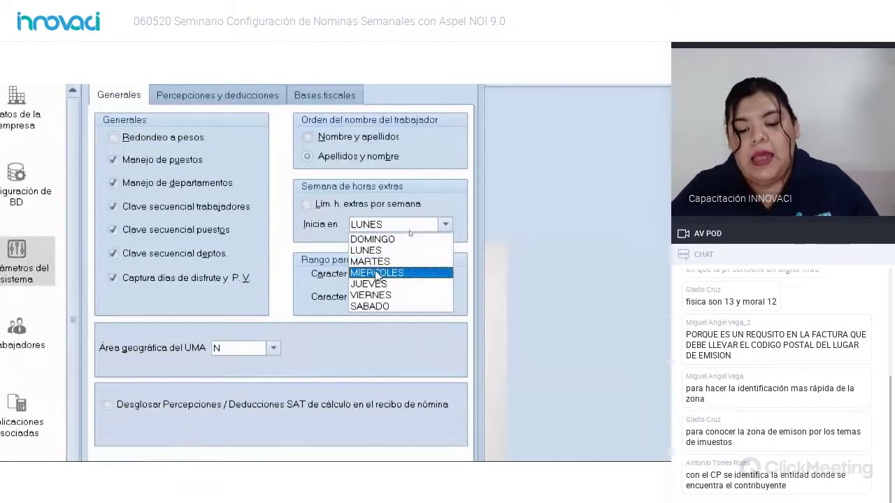
click(376, 273)
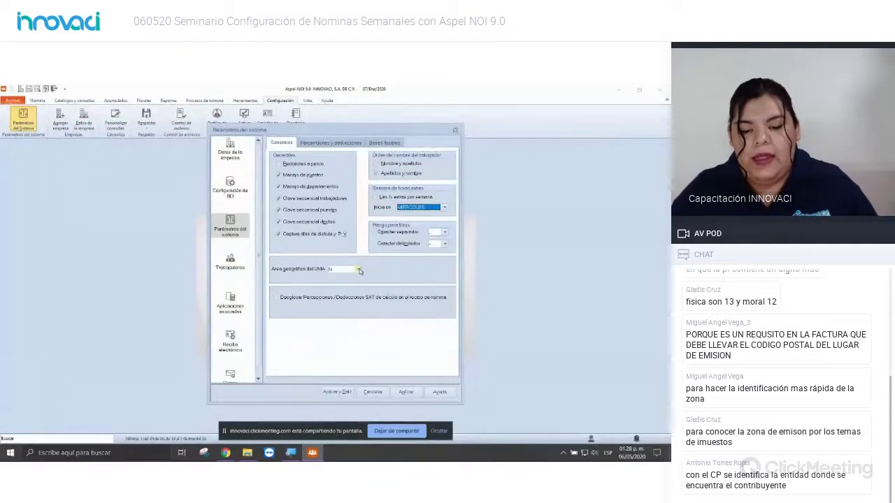
Step: Pick the Área geográfica del UMA value and apply the system parameters with Aplicar y Salir
click(356, 268)
click(340, 283)
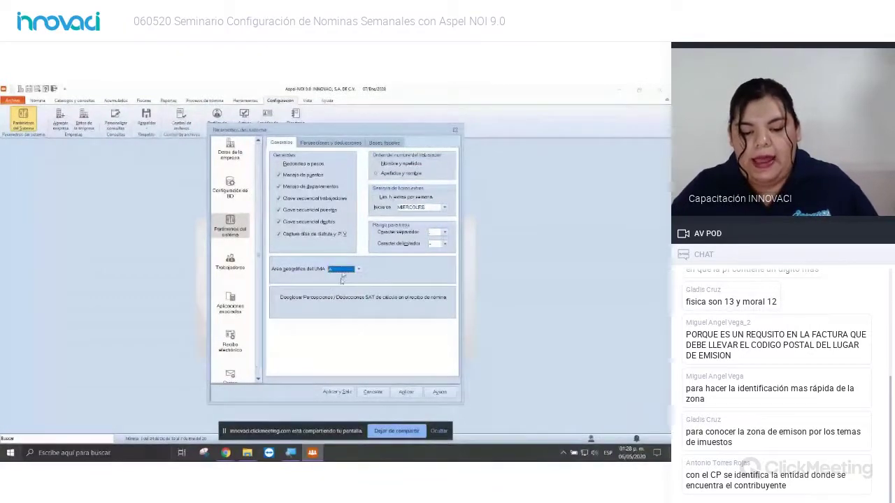
click(336, 392)
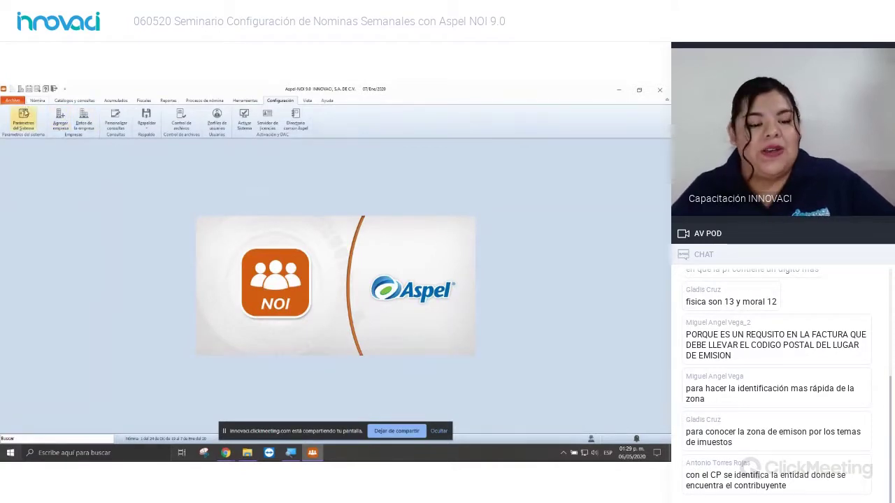
Step: Open Parámetros de la nómina from the Nómina ribbon tab
click(37, 102)
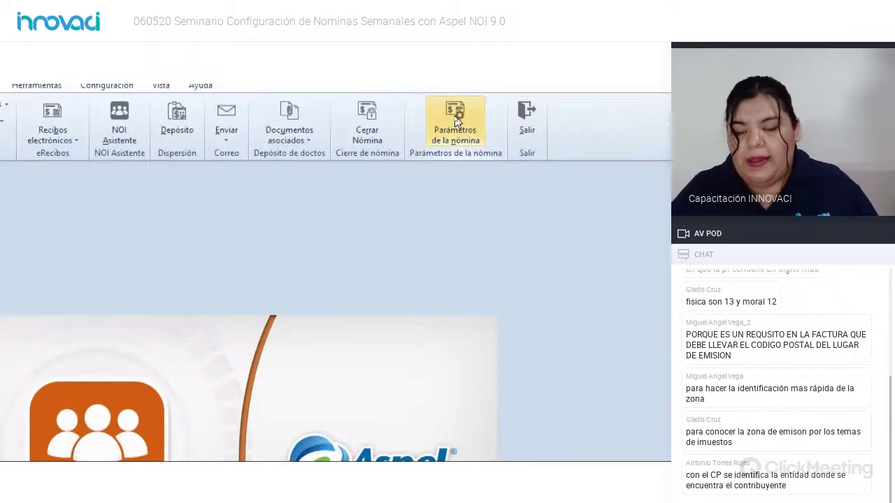
click(454, 120)
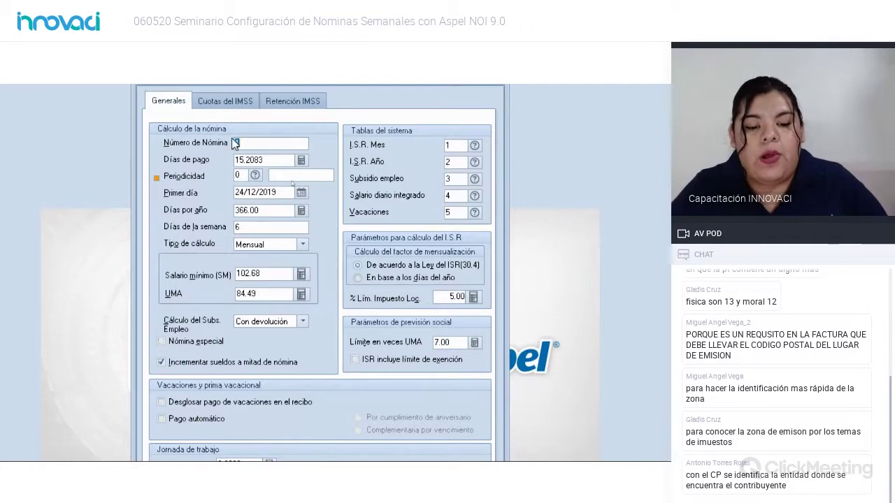
click(277, 145)
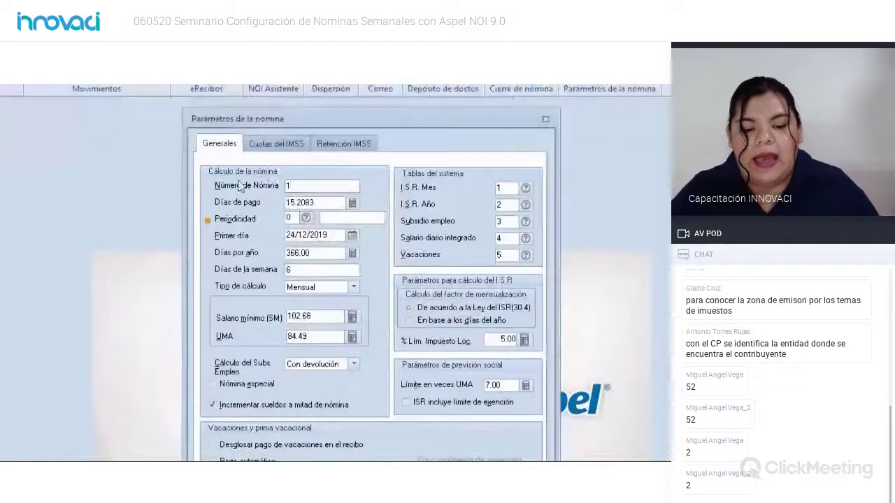
double_click(310, 184)
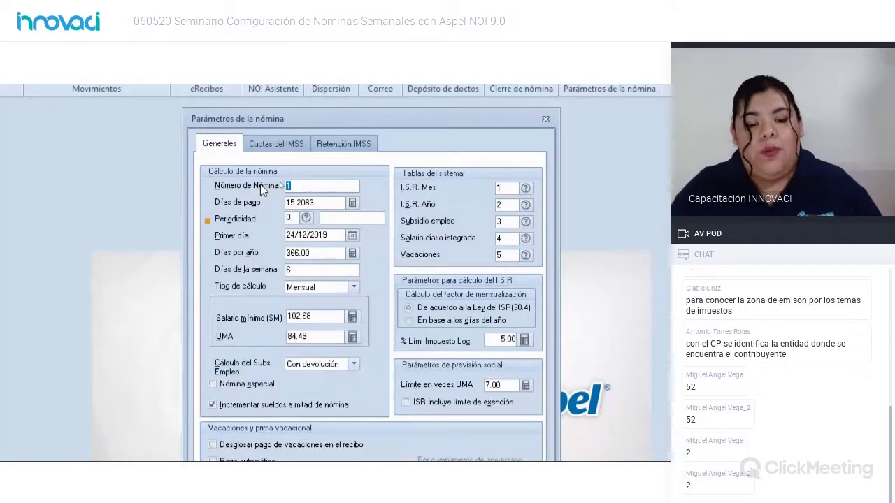
click(307, 186)
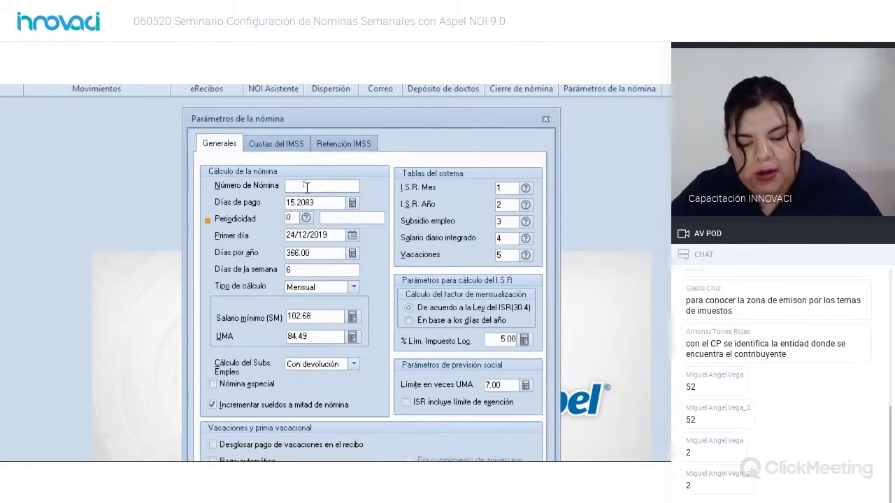
text(10)
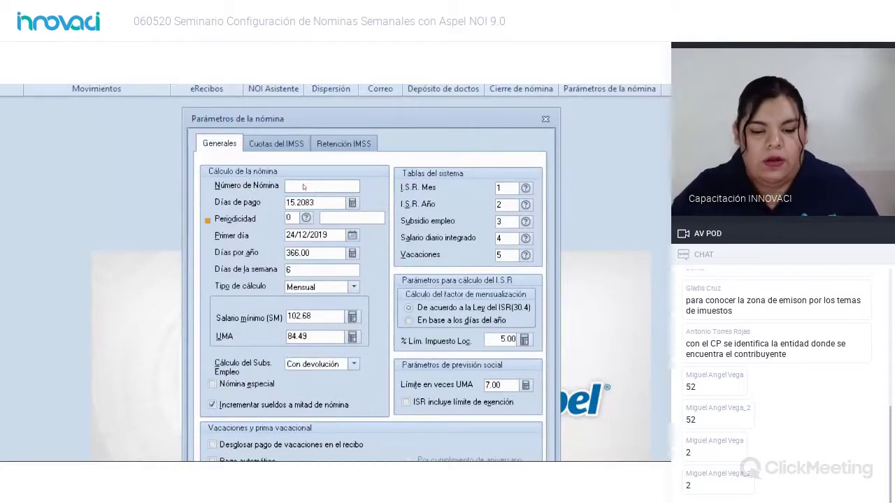
text(1)
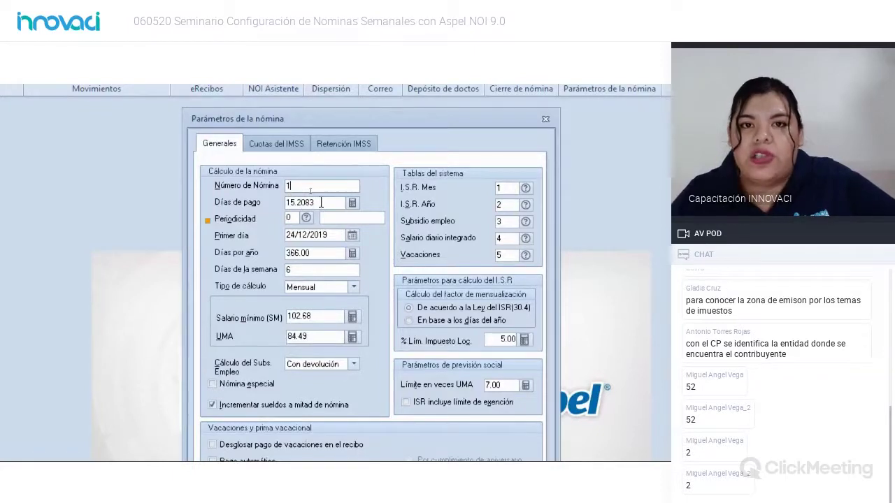
key(Tab)
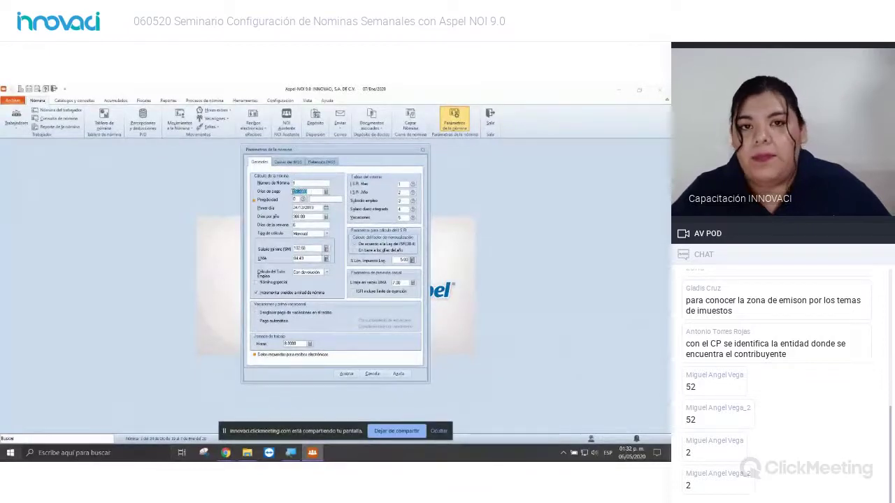
click(316, 190)
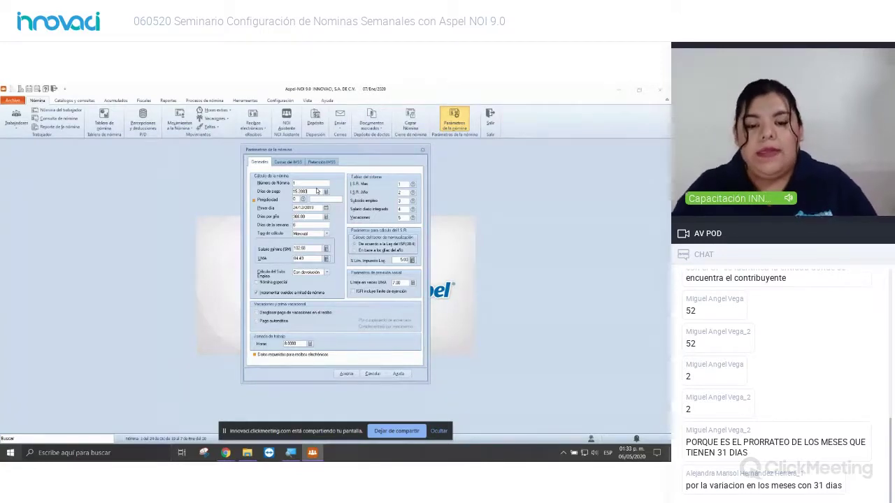
Step: Bring Windows Calculator over the dialog, compute 365 ÷ 24 = 15.2083333333333, then clear
key(super+r)
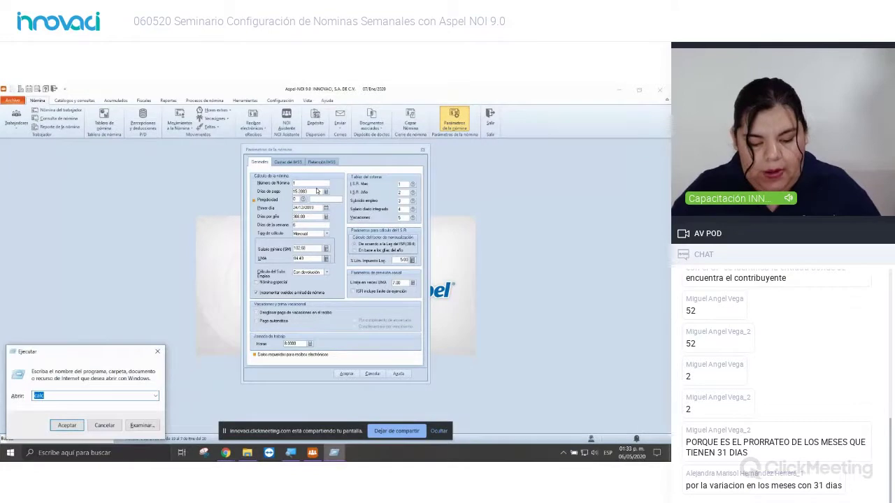
key(Escape)
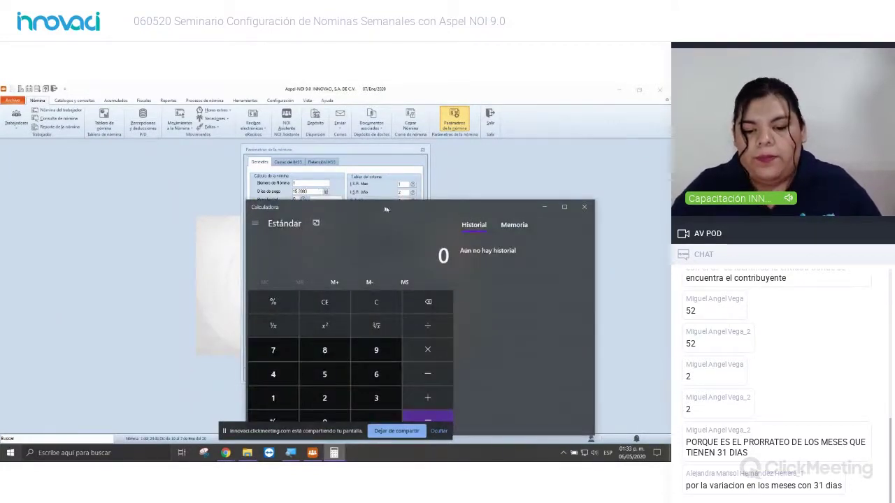
drag(407, 211, 382, 157)
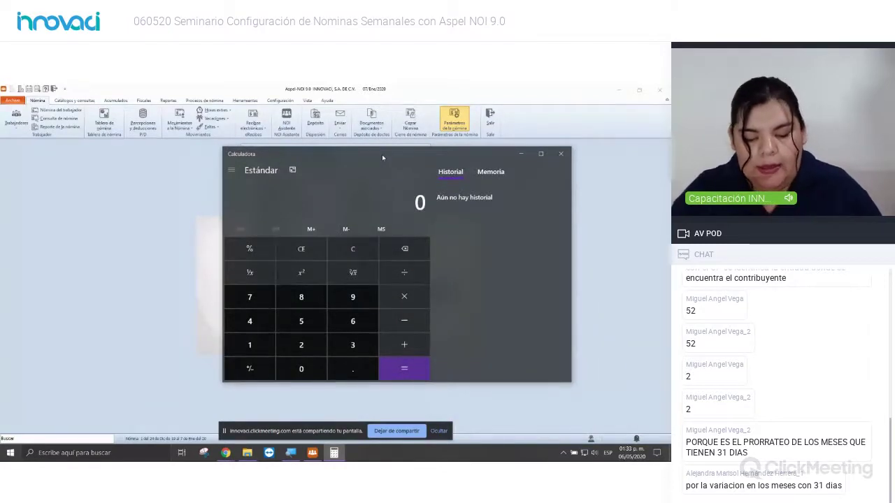
text(365)
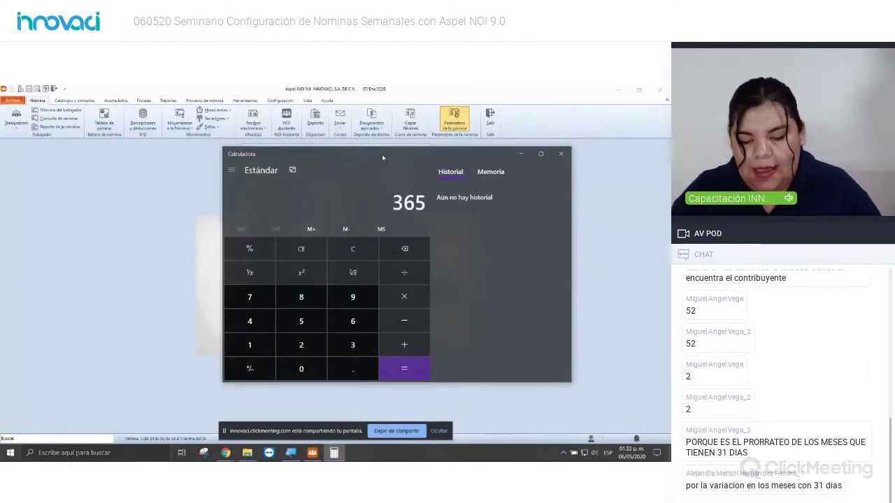
key(slash)
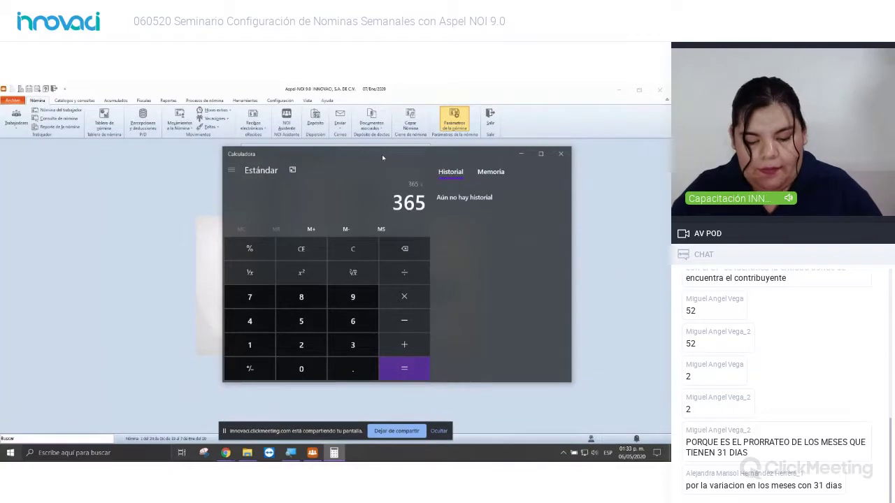
text(24)
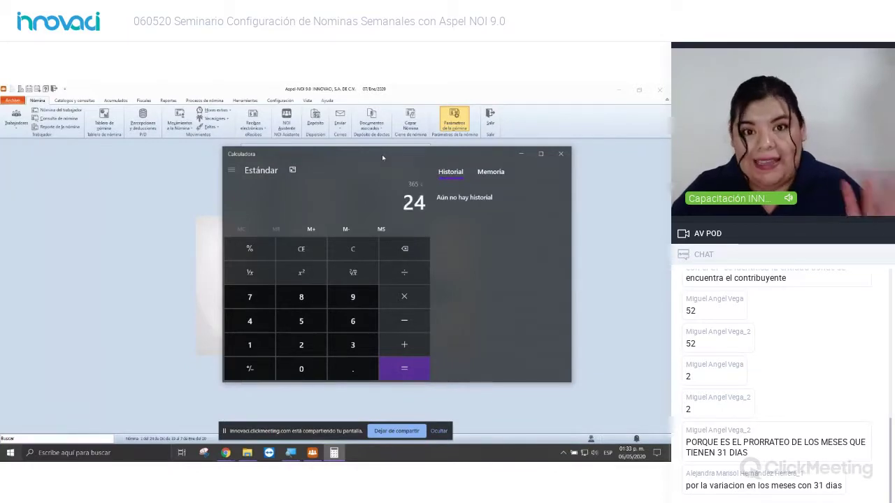
key(Return)
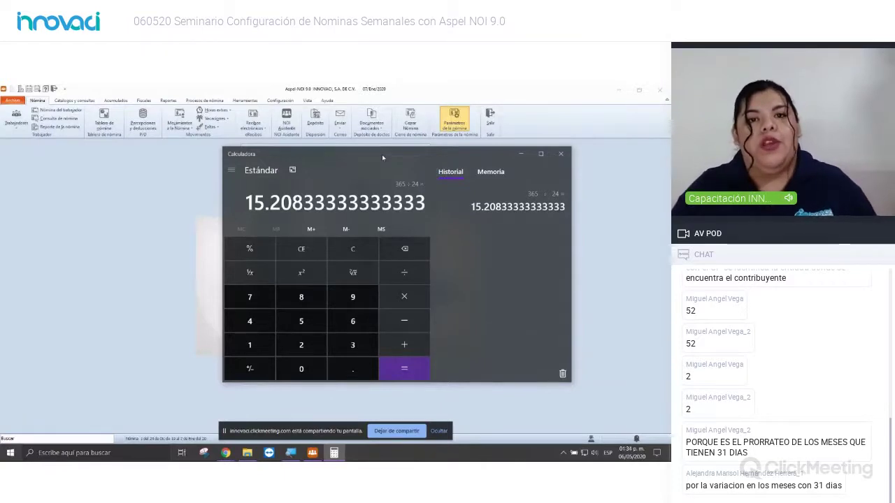
click(306, 253)
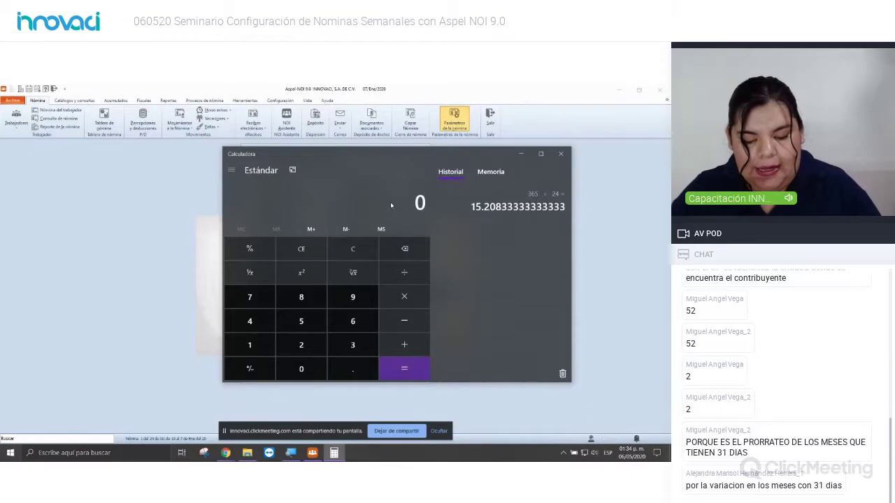
Step: Compute 365 ÷ 52 in Calculator, then clear the display
text(365)
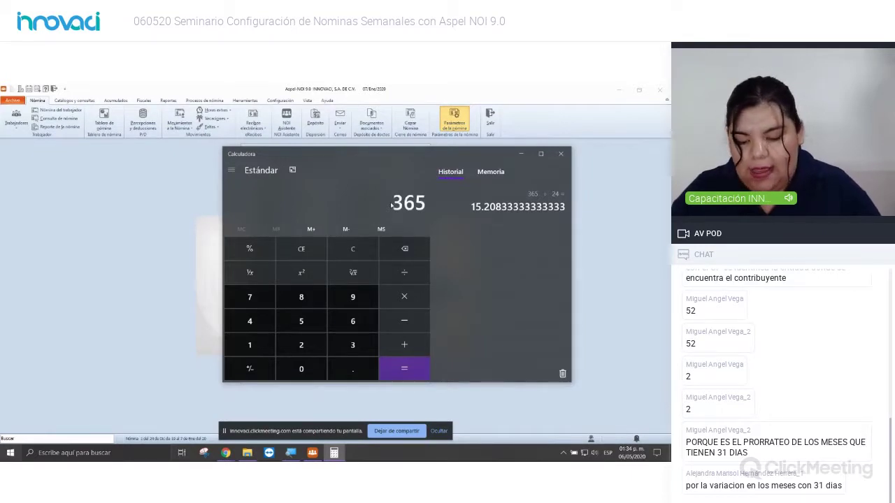
key(slash)
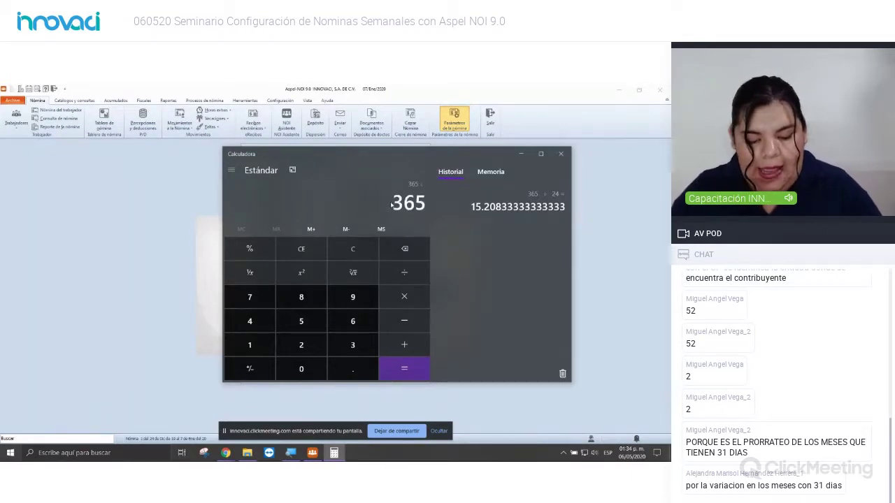
text(52)
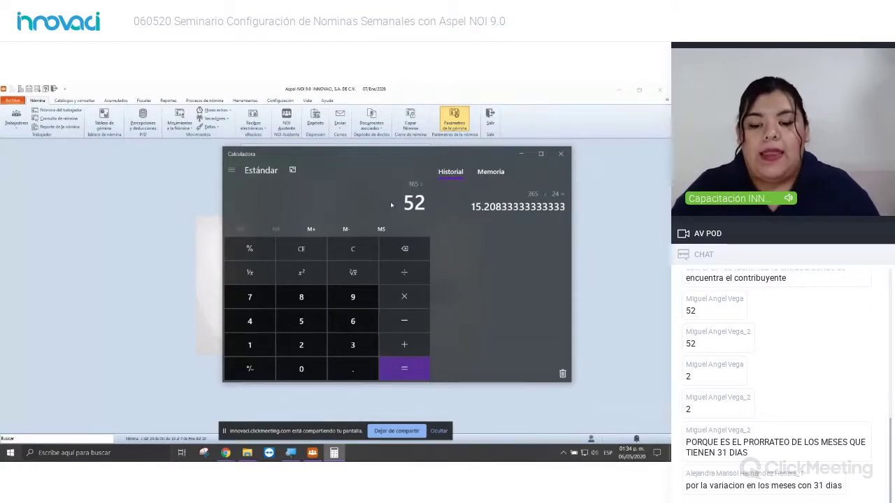
key(Return)
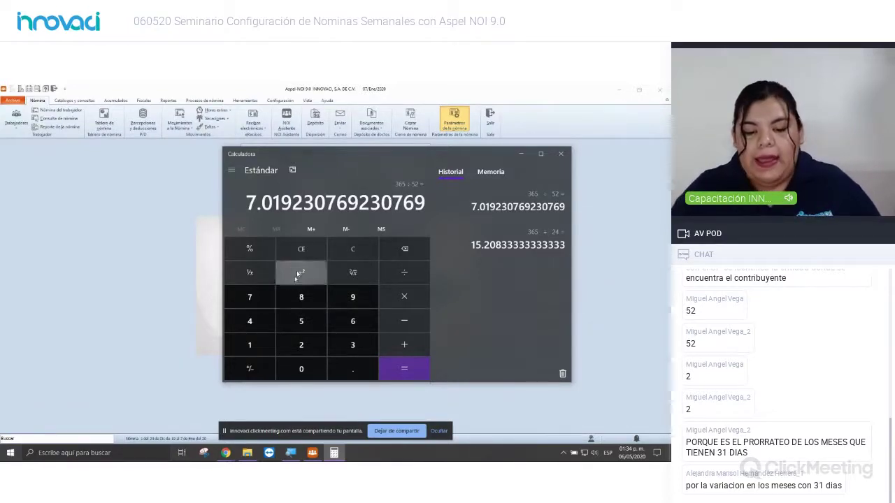
click(312, 247)
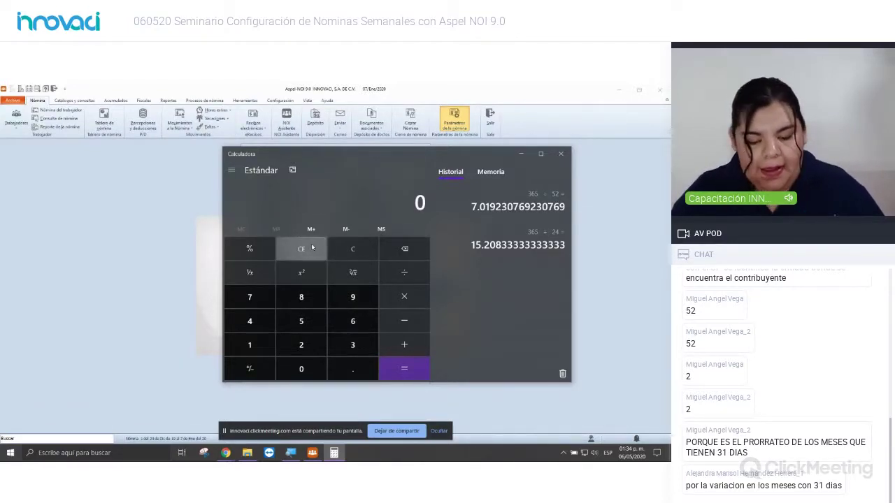
Step: Work out 366 ÷ 52 = 7.038461538461538 and return to Aspel NOI's payroll parameters
text(3)
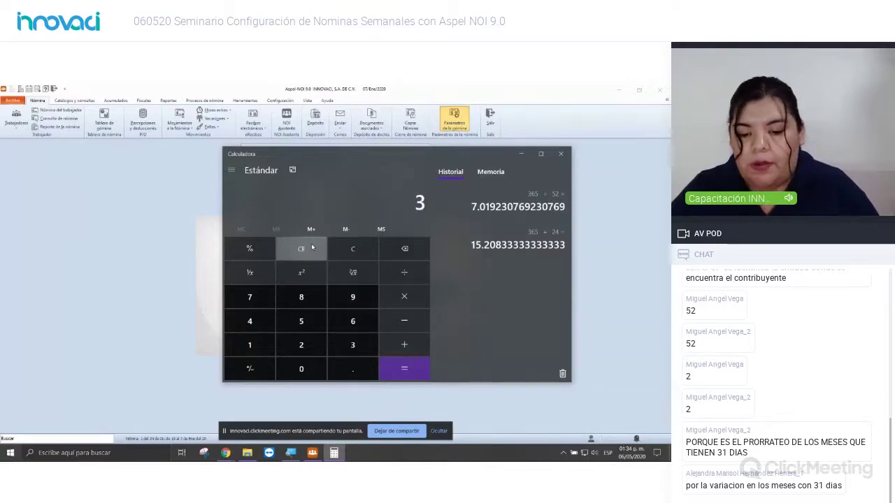
text(66)
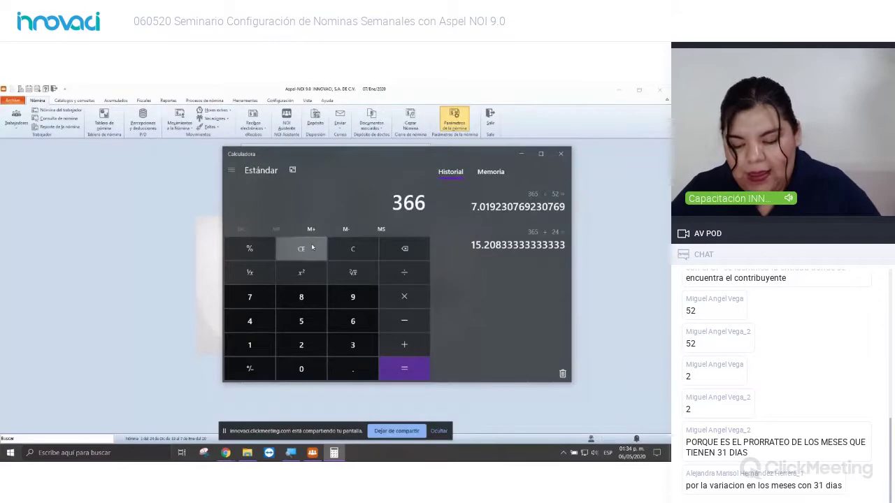
text(/52)
key(Return)
text(7)
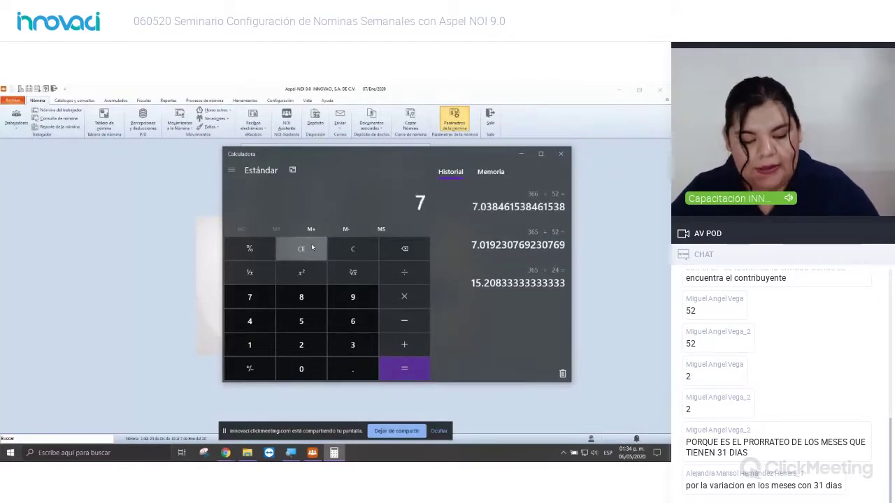
click(303, 245)
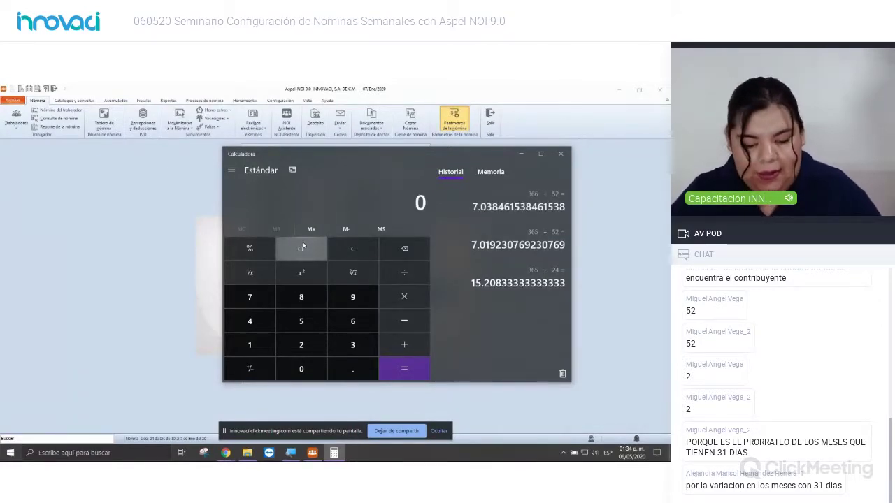
text(366)
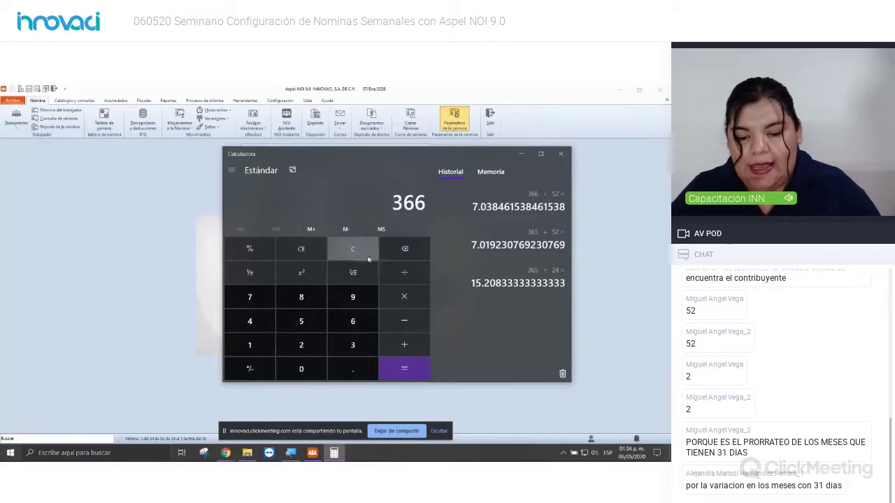
click(382, 269)
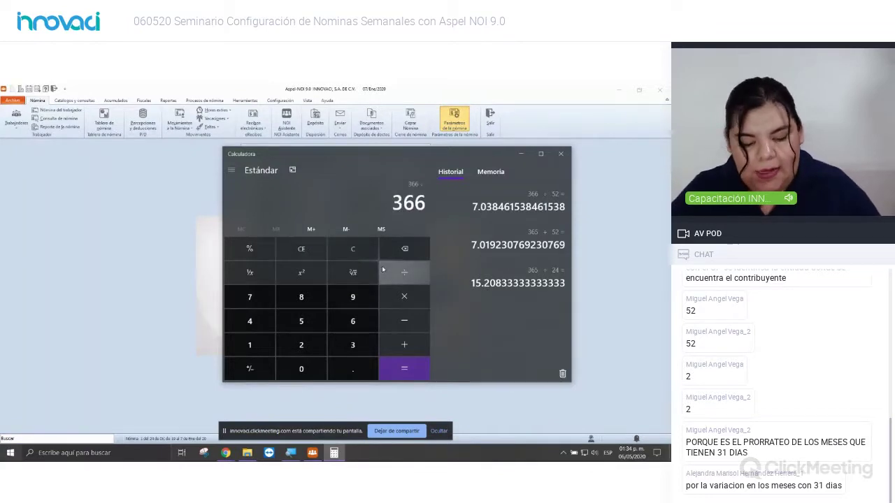
text(52)
key(Return)
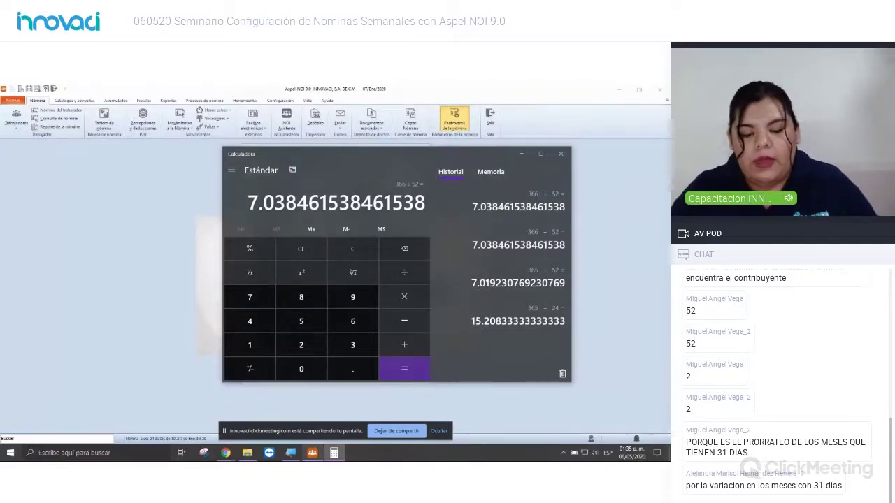
click(313, 452)
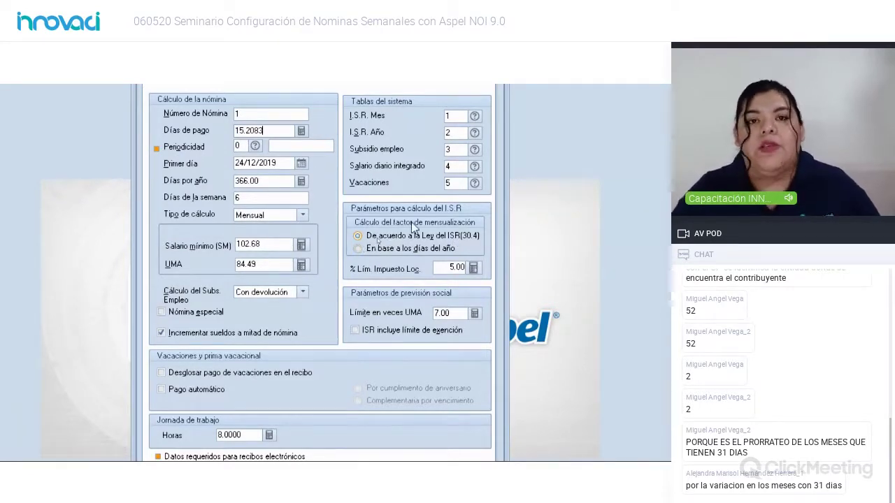
Step: Replace the Días de pago value 15.2083 with 7.03
drag(264, 131, 170, 131)
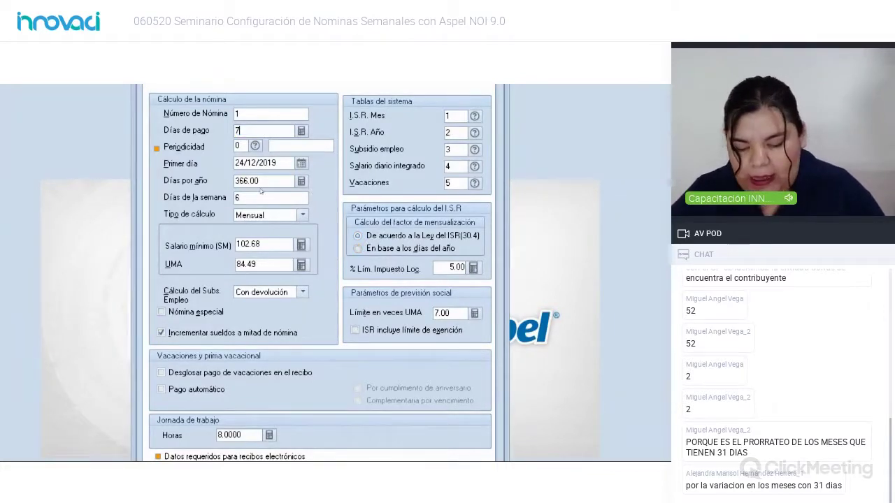
text(7.03)
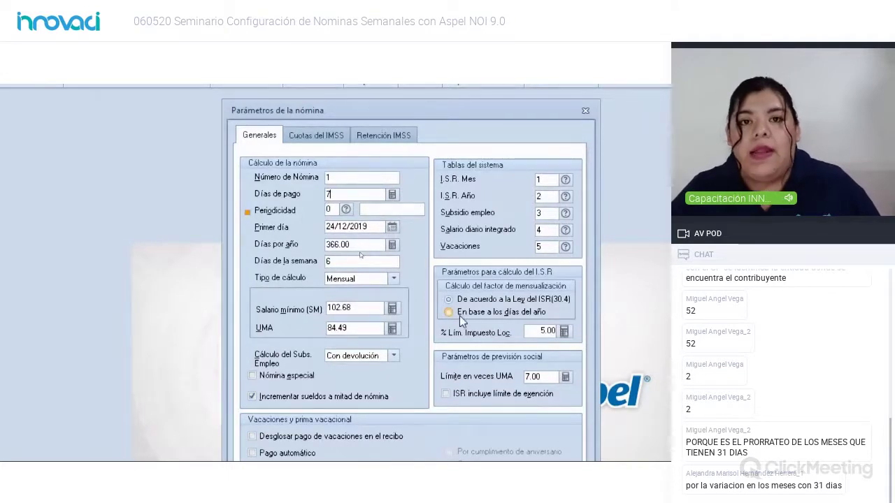
Step: Compare the ISR monthly factor options, settling on 'En base a los días del año' over 30.4
click(459, 316)
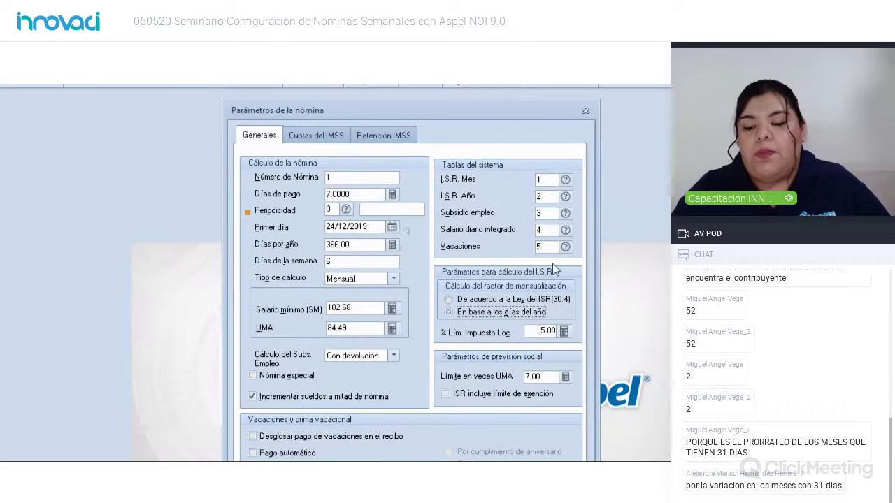
click(534, 302)
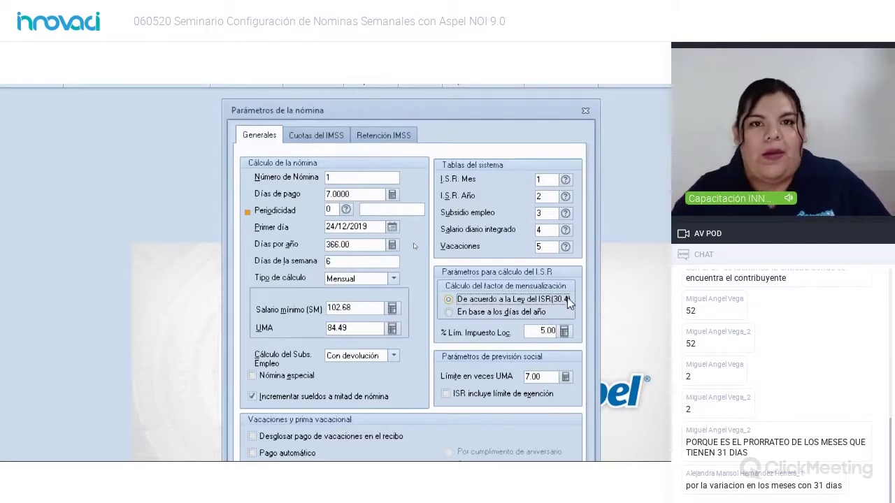
click(516, 313)
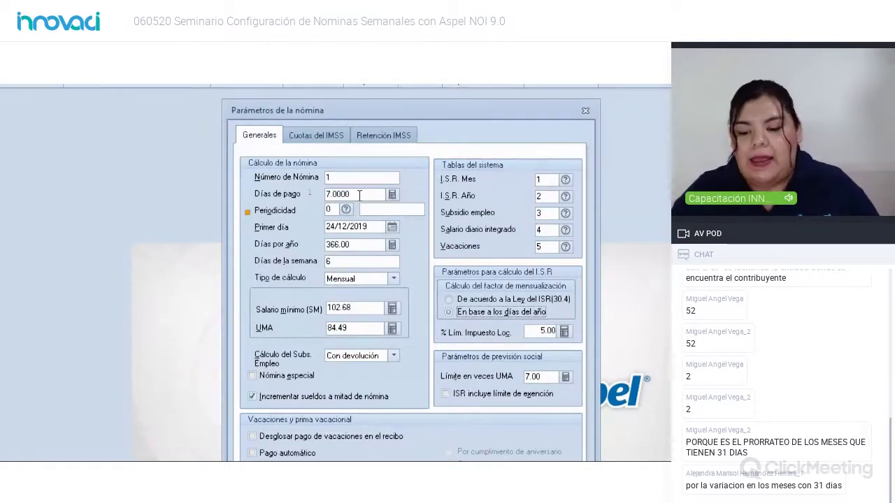
click(514, 300)
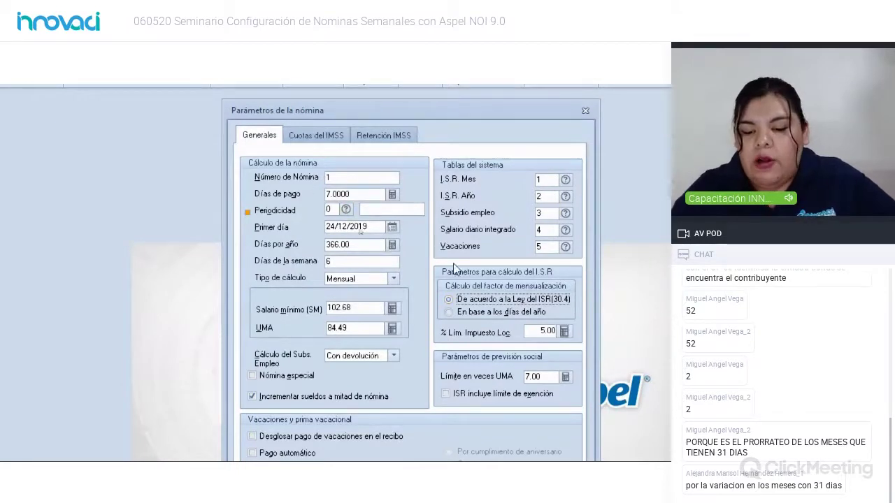
click(481, 313)
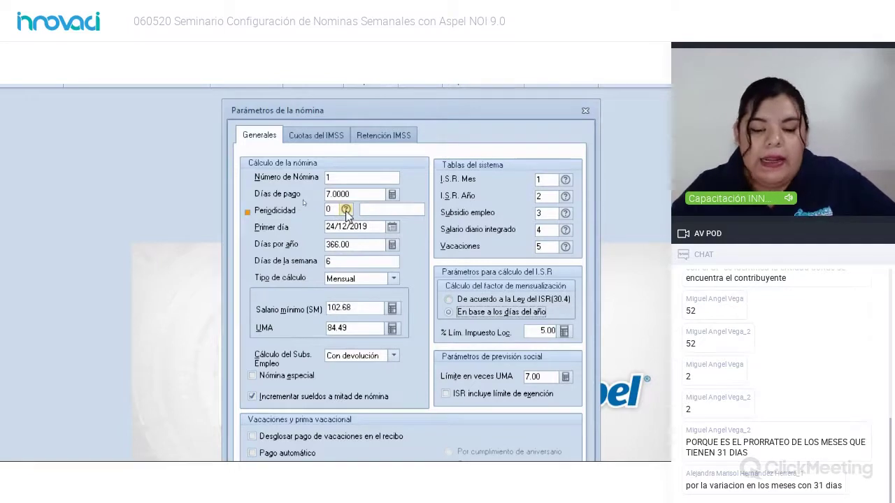
Step: Set Periodicidad to 02 Semanal from the periodicity list
click(347, 214)
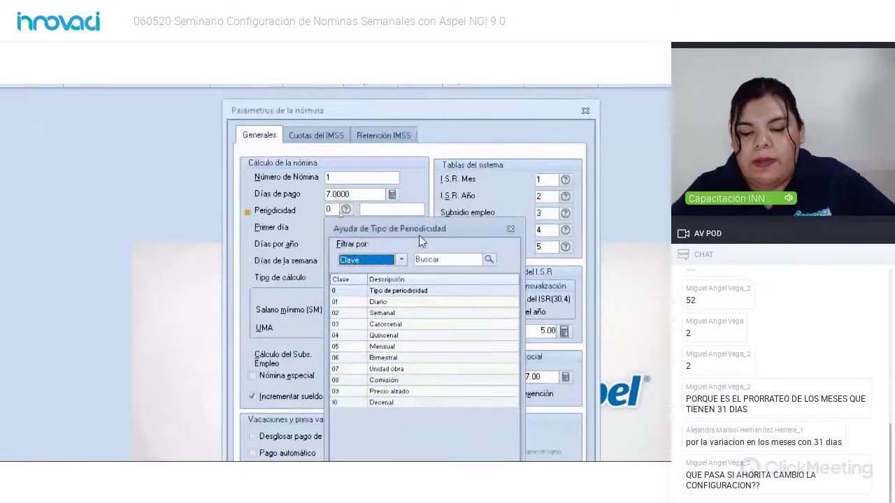
click(389, 313)
double_click(389, 313)
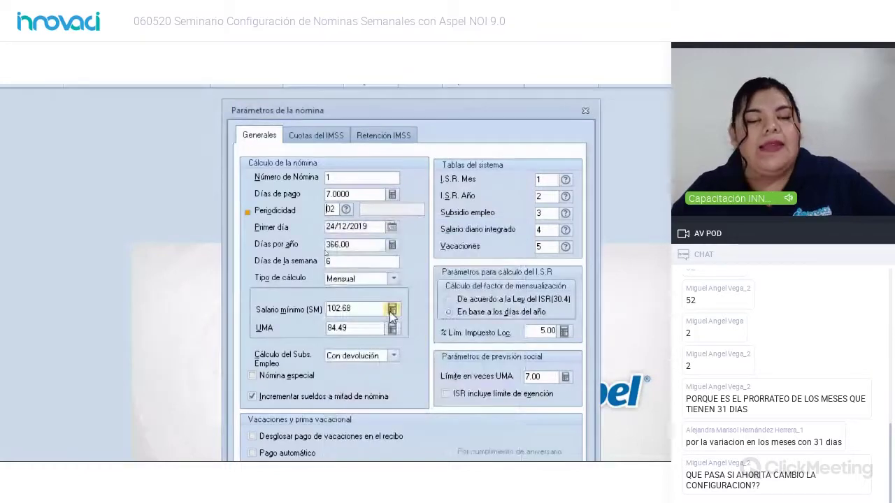
key(Tab)
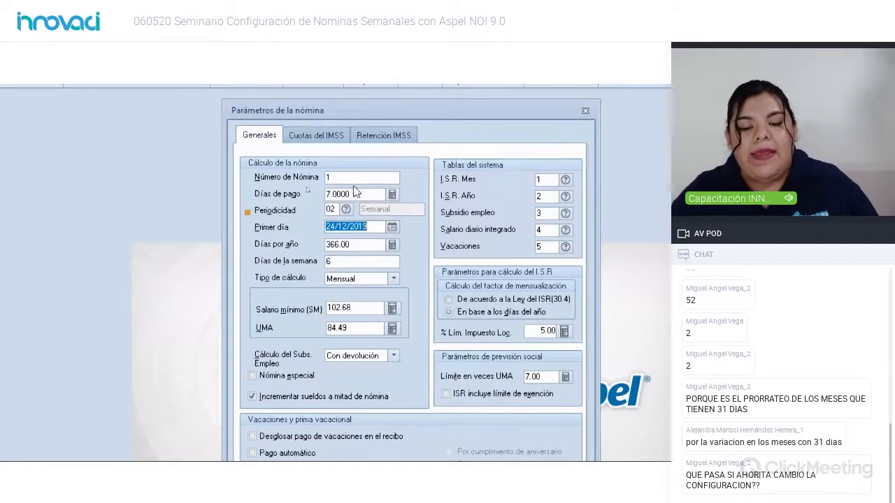
Step: Set Primer día to 01/01/2020 in the calendar, replacing 24/12/2019
click(308, 193)
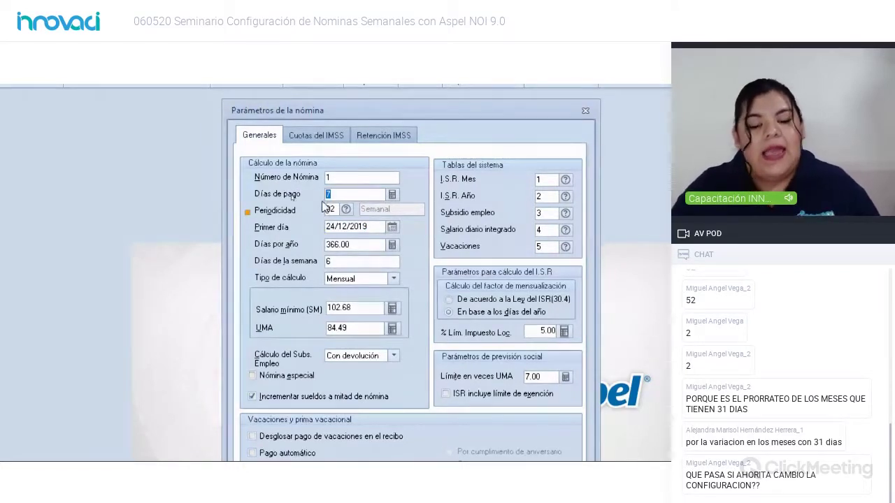
click(380, 225)
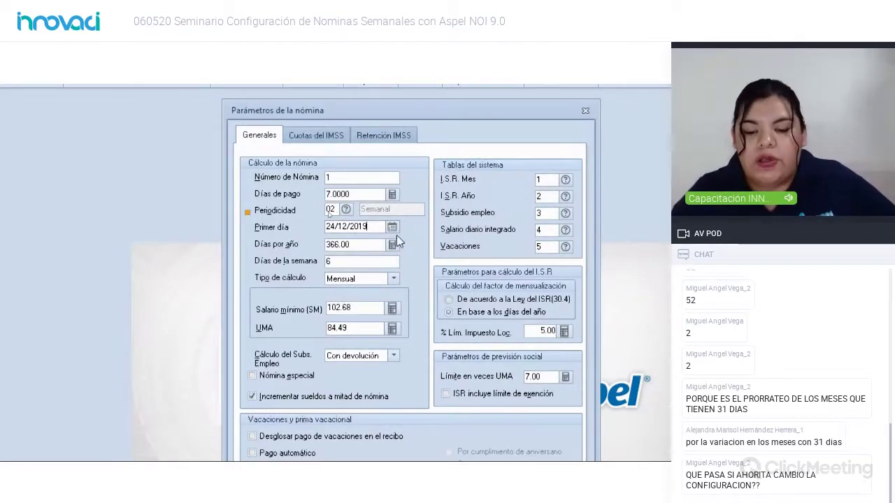
click(392, 227)
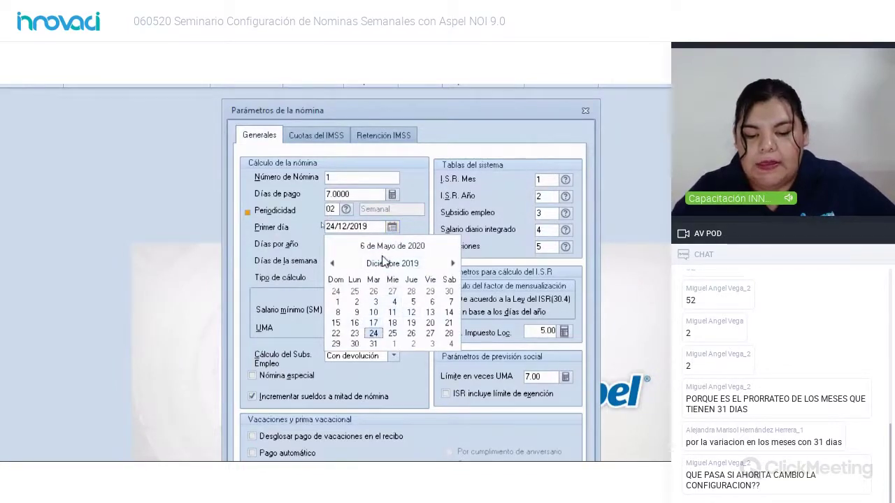
click(412, 348)
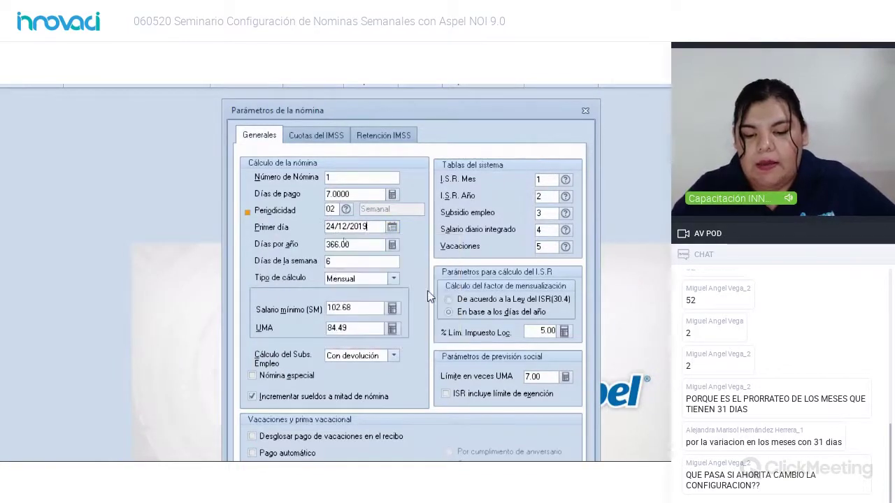
click(392, 226)
click(452, 264)
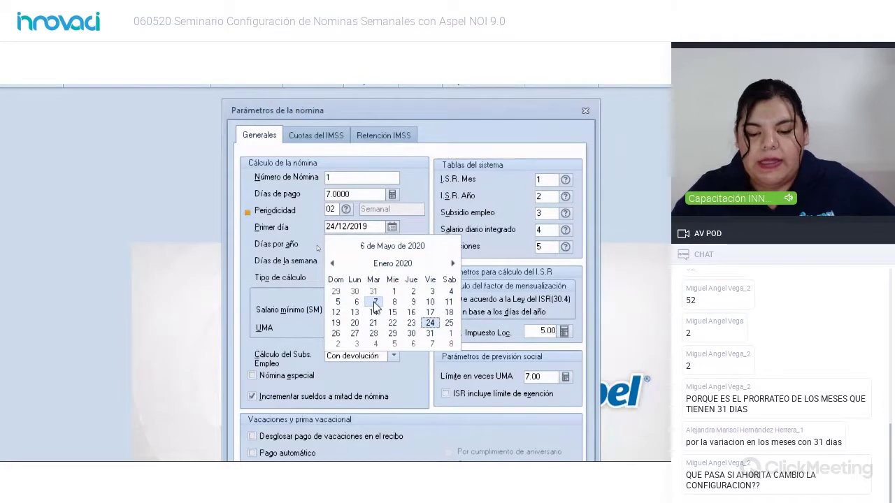
click(392, 291)
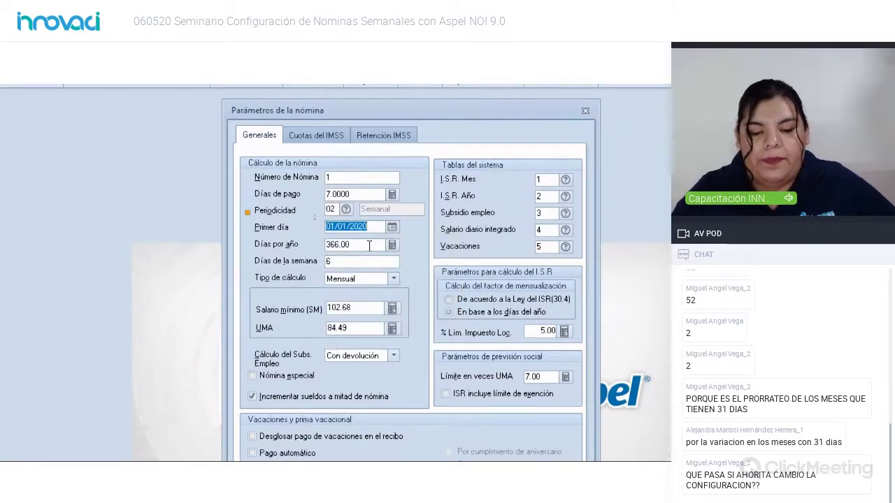
click(369, 246)
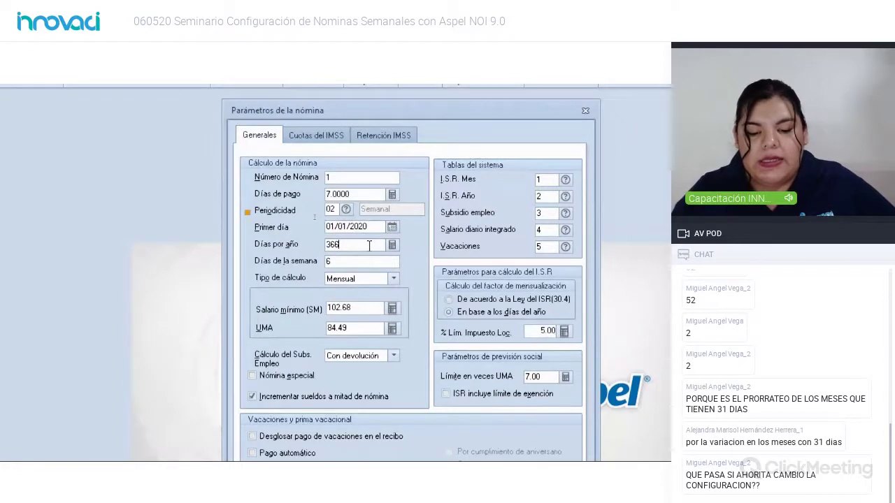
Step: Go to Días de la semana for the 6-day week, keeping Tipo de cálculo on Mensual
click(373, 262)
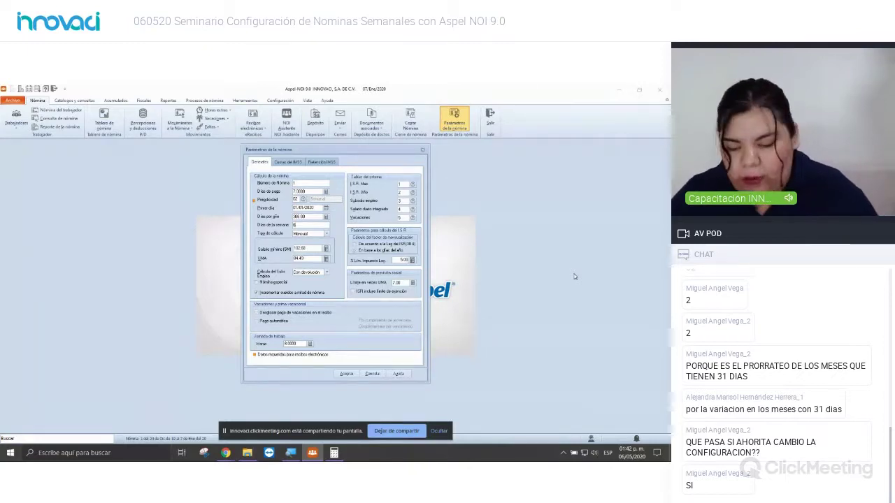
key(super+plus)
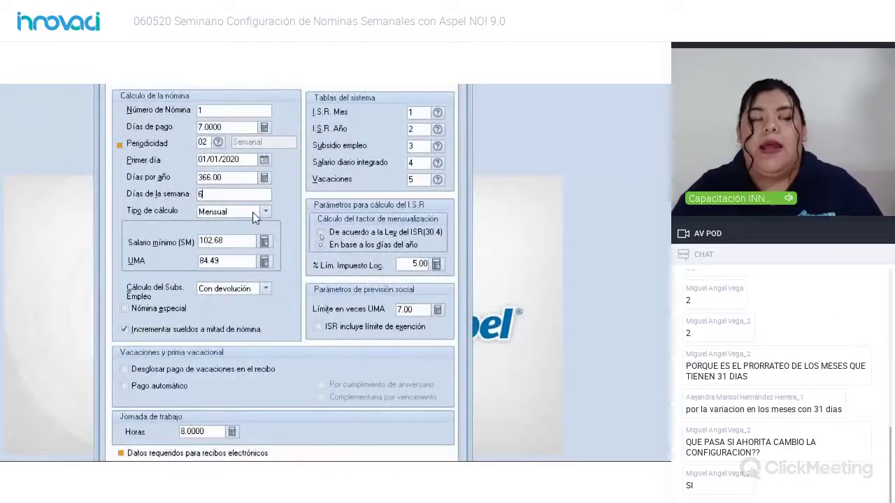
key(super+minus)
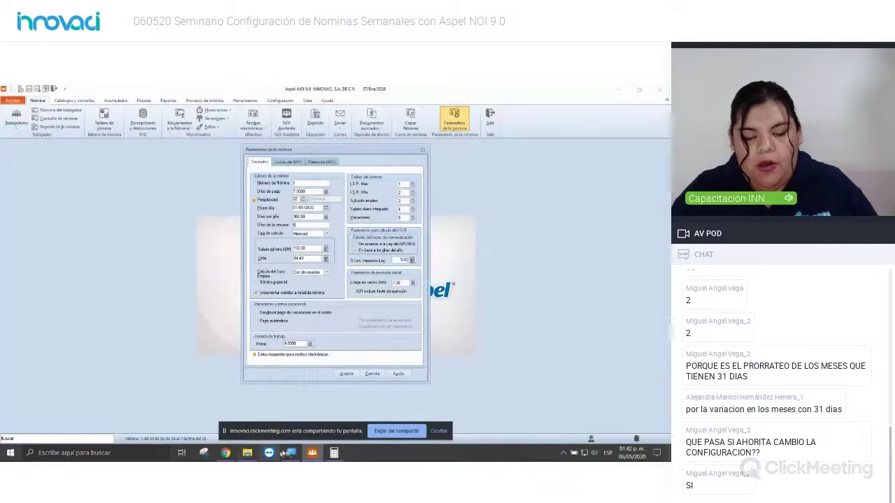
Step: Open 'Aspel NOI 9.0 - Manual de Actualización' PDF from CAPACITACIÓN > manuales in File Explorer
click(247, 453)
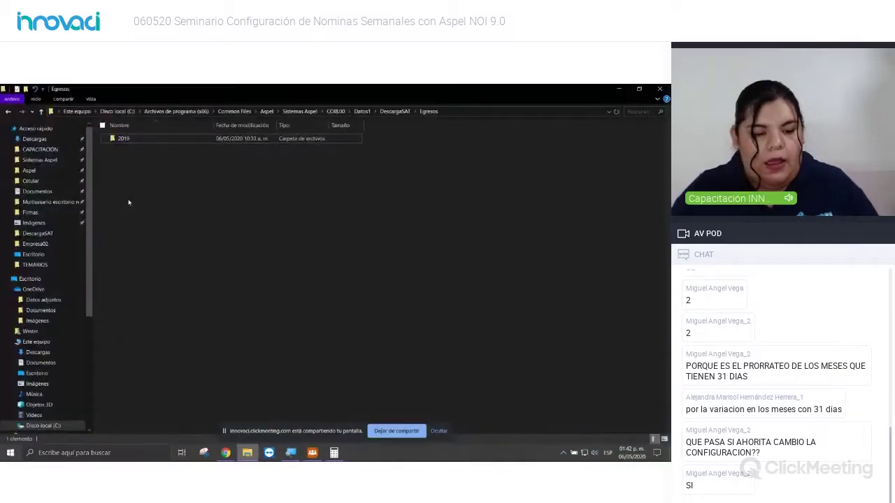
click(49, 152)
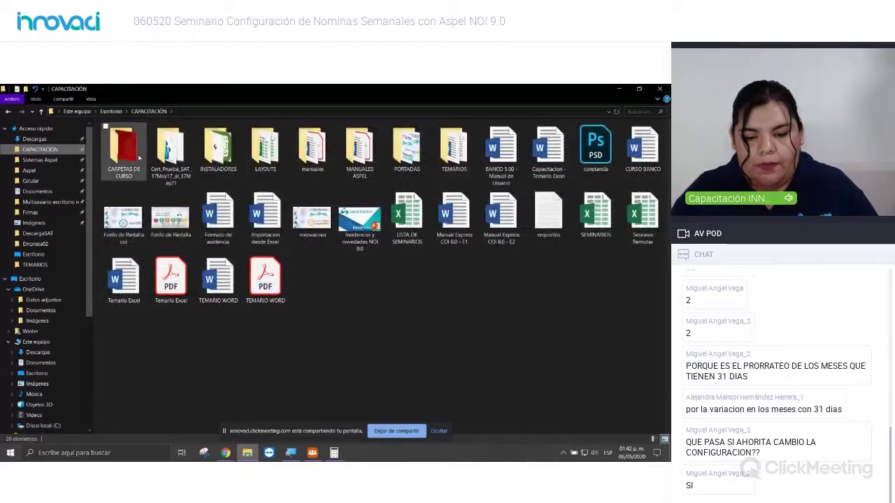
click(314, 151)
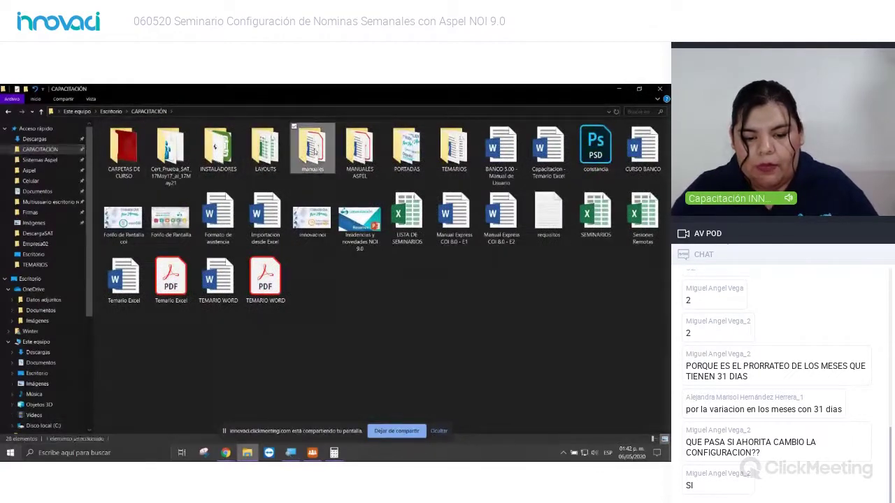
double_click(314, 151)
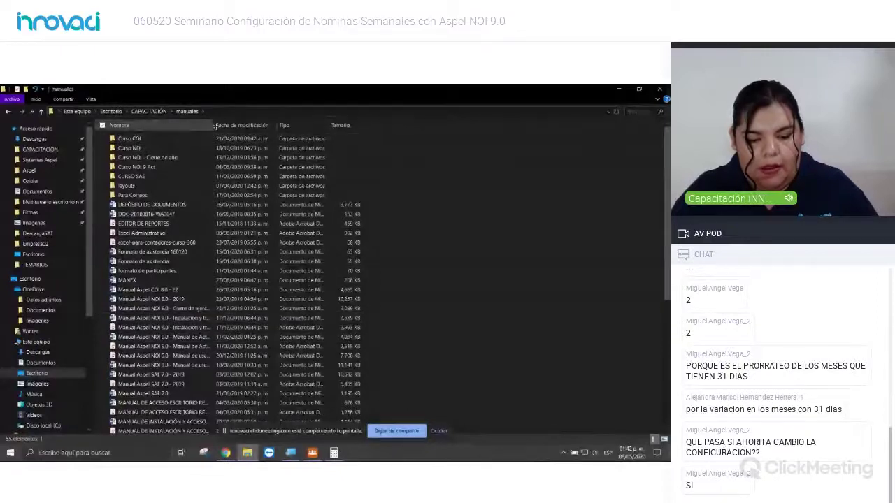
drag(214, 126, 255, 125)
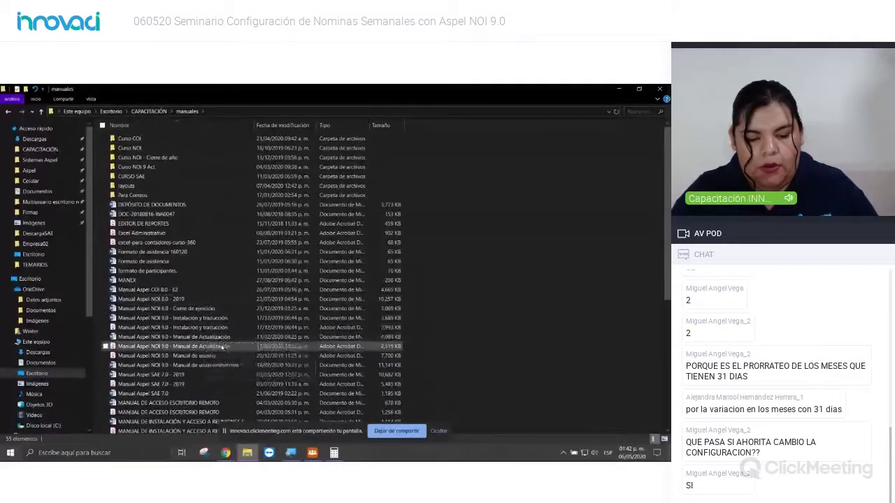
double_click(222, 347)
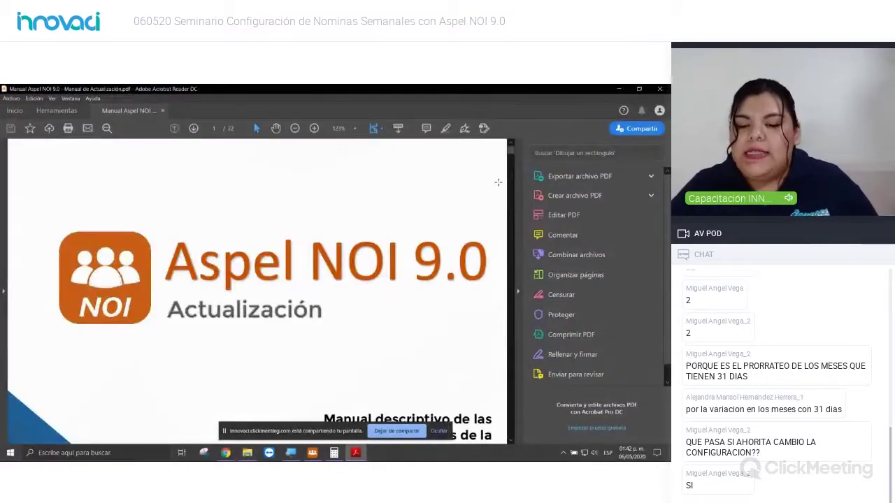
Step: Hide Acrobat's Tools pane and scroll the manual toward the 'Configura Aspel NOI' ISR calculation-type section
click(517, 290)
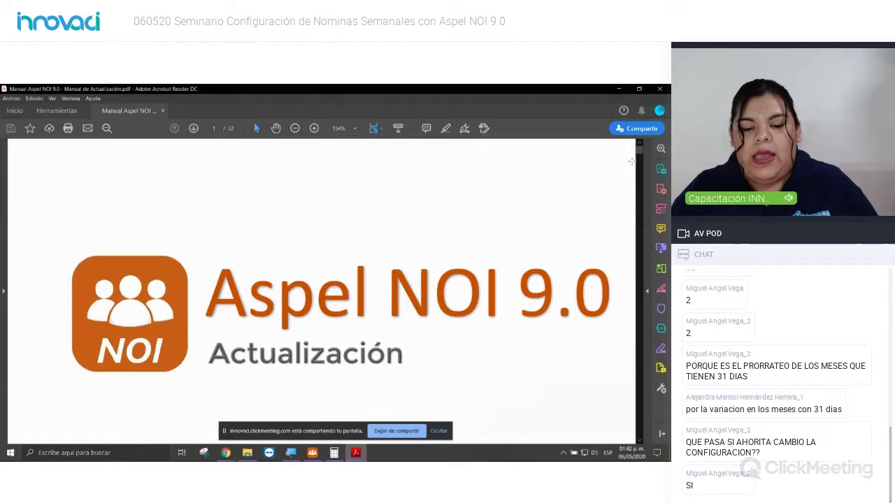
drag(638, 145, 641, 182)
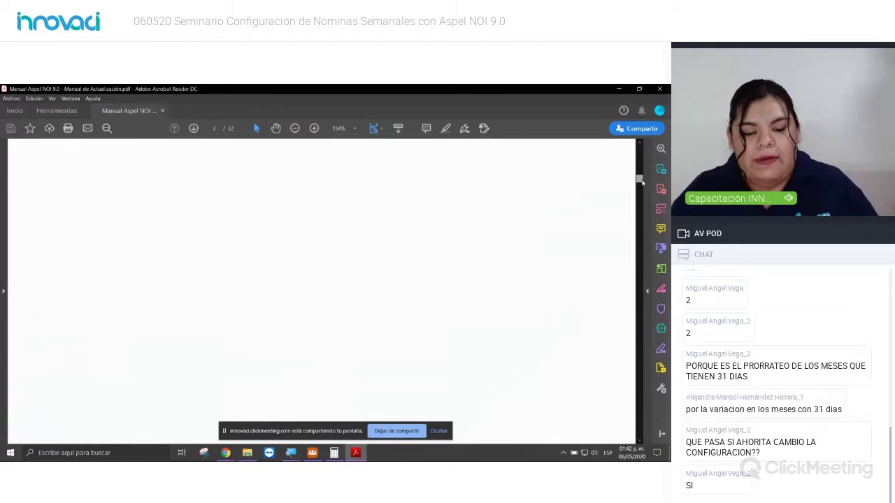
drag(641, 182, 642, 187)
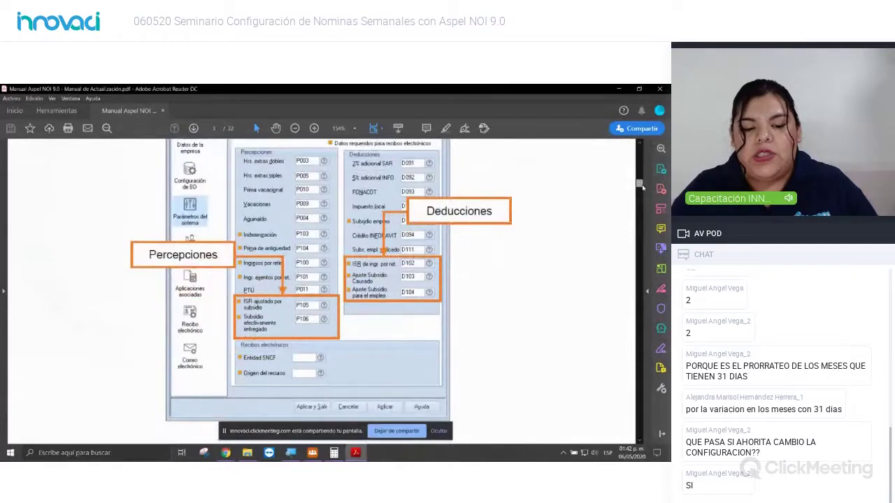
drag(641, 185, 643, 196)
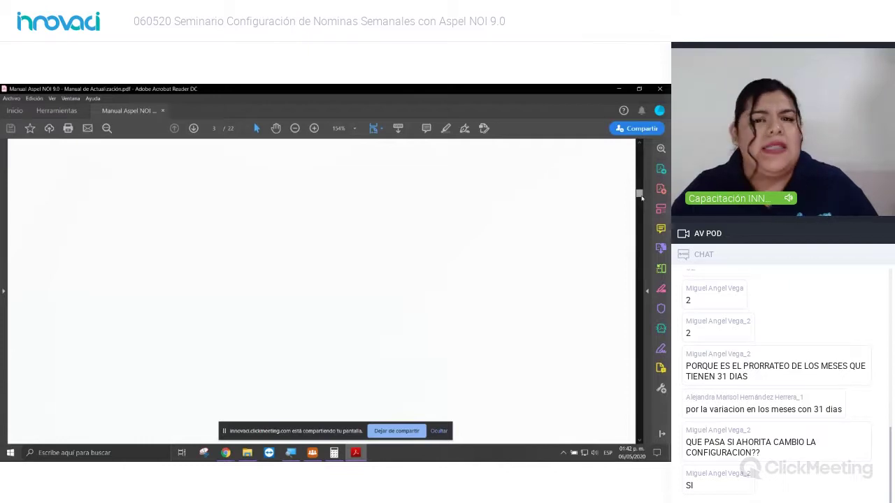
drag(642, 198, 642, 202)
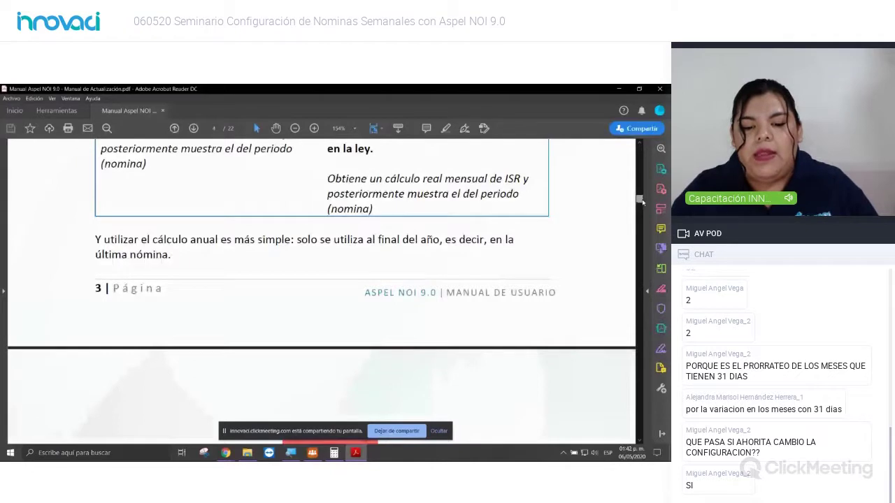
drag(641, 201, 641, 208)
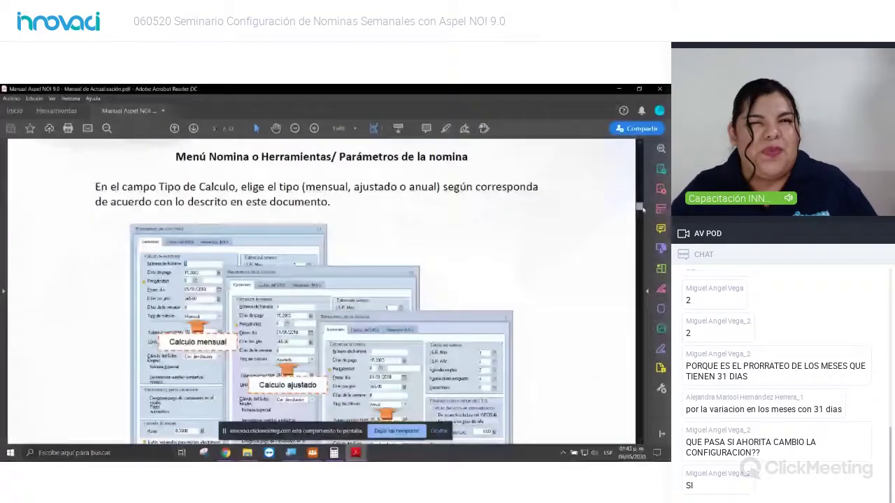
scroll(642, 207, up, 2)
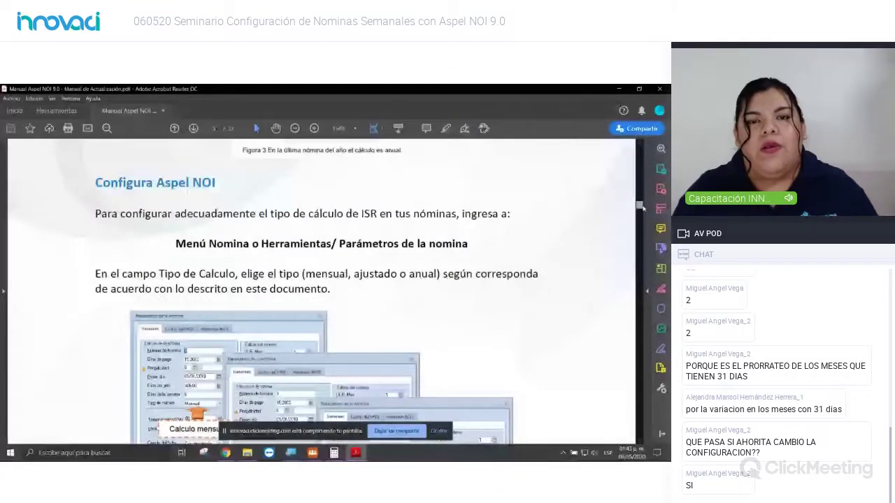
scroll(642, 207, down, 1)
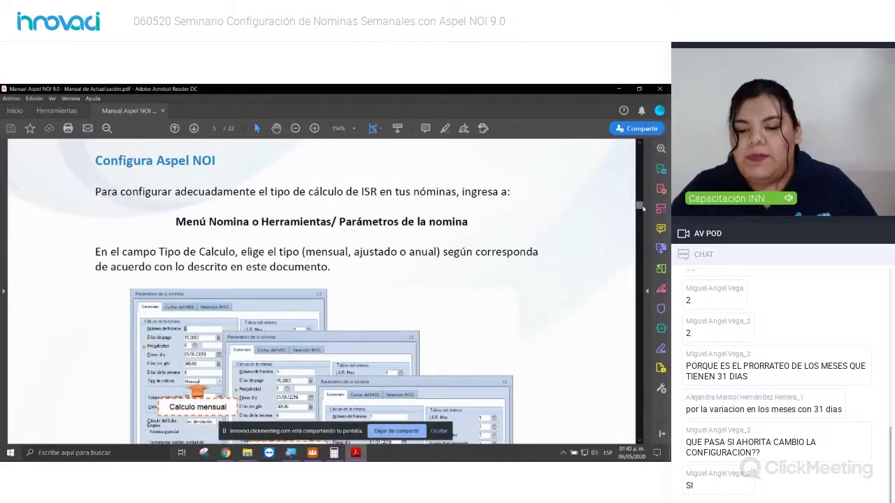
Step: Finish the manual's ISR section, then show Aspel NOI's Tipo de cálculo choices: Anual, Ajustado, Mensual
drag(642, 208, 646, 227)
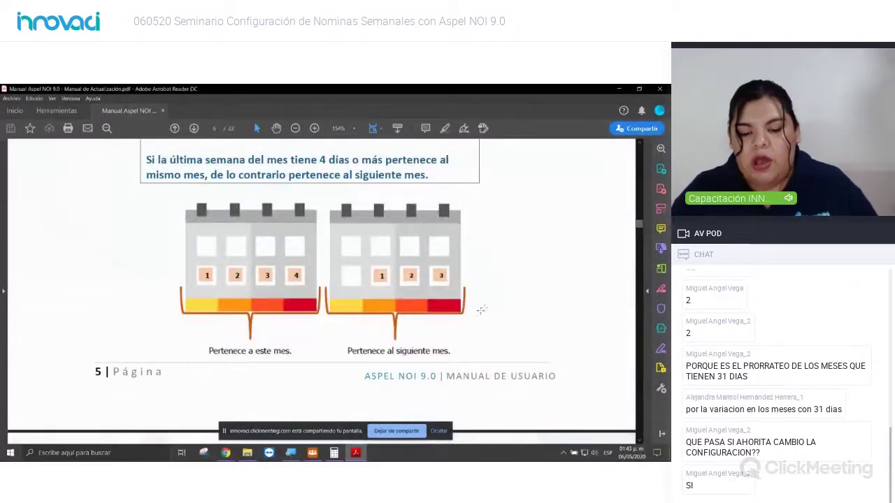
click(313, 453)
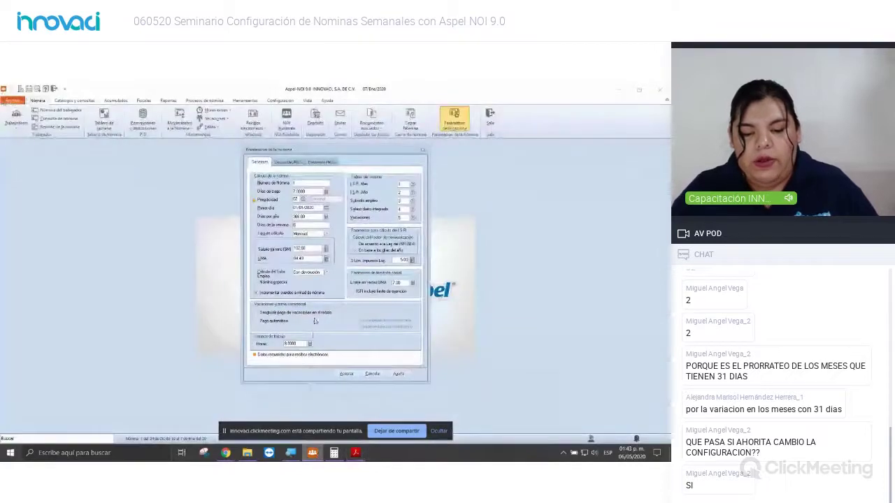
click(327, 235)
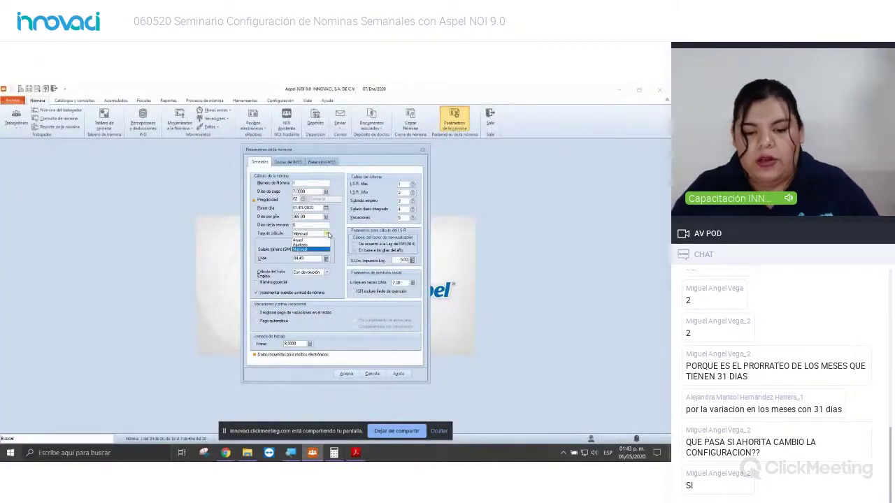
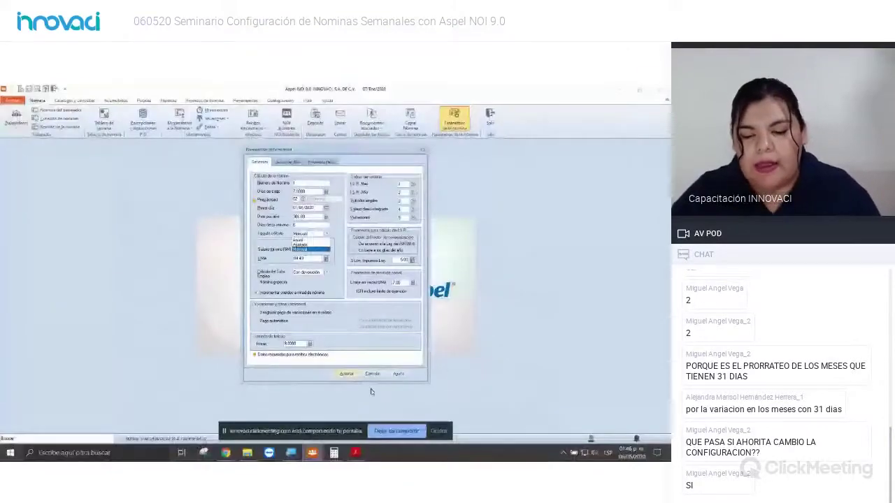
Step: Return to the NOI manual and scroll from the page 5 calendar rule to the page 7 January–February week table
key(alt+Tab)
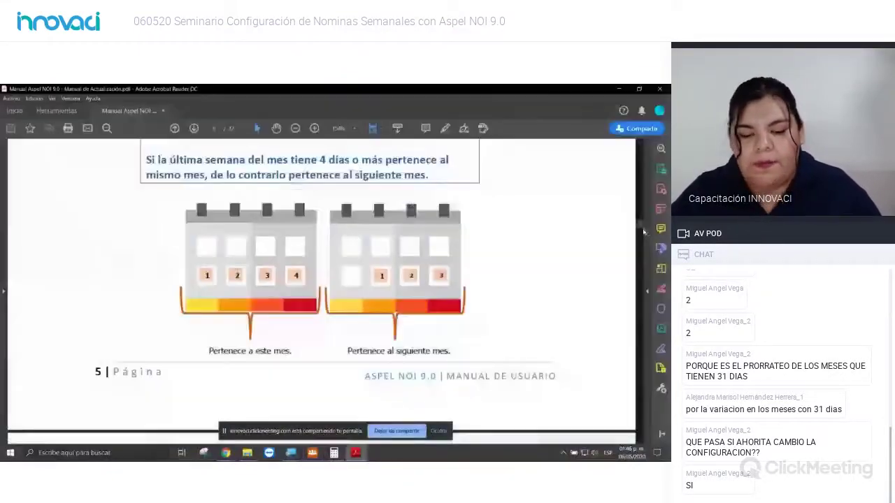
scroll(641, 228, down, 10)
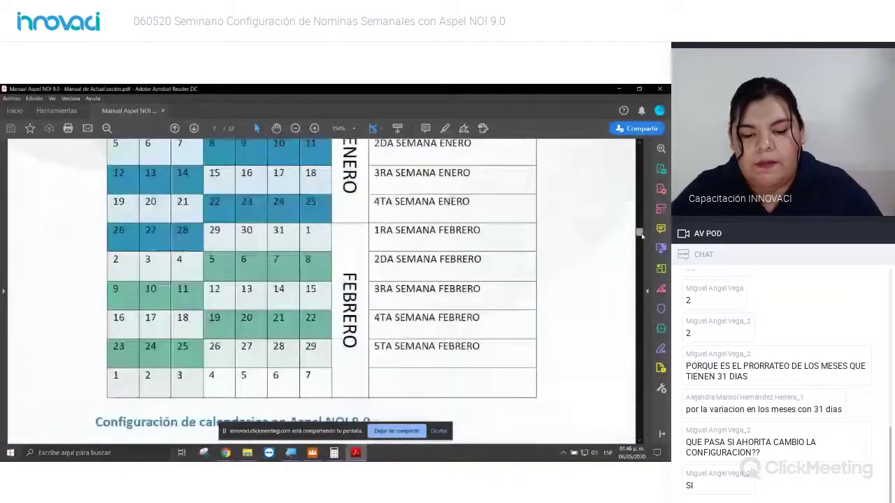
scroll(640, 227, up, 9)
scroll(640, 227, up, 5)
scroll(639, 228, down, 6)
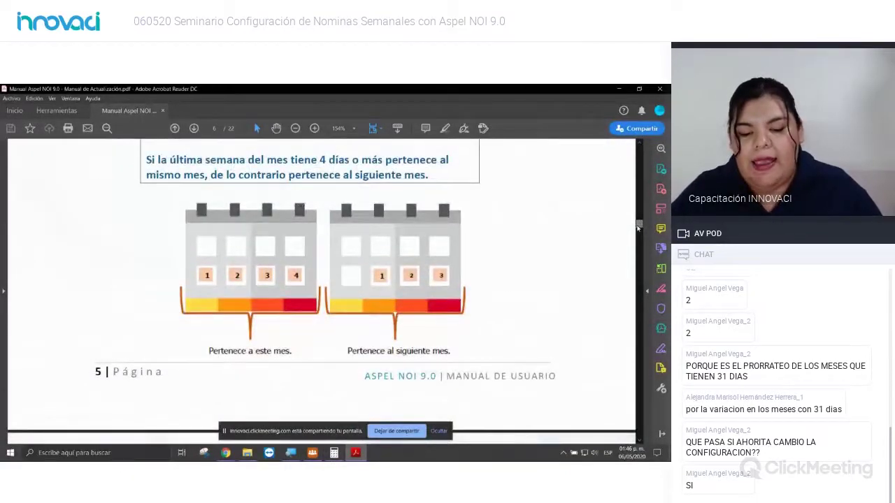
scroll(638, 227, down, 5)
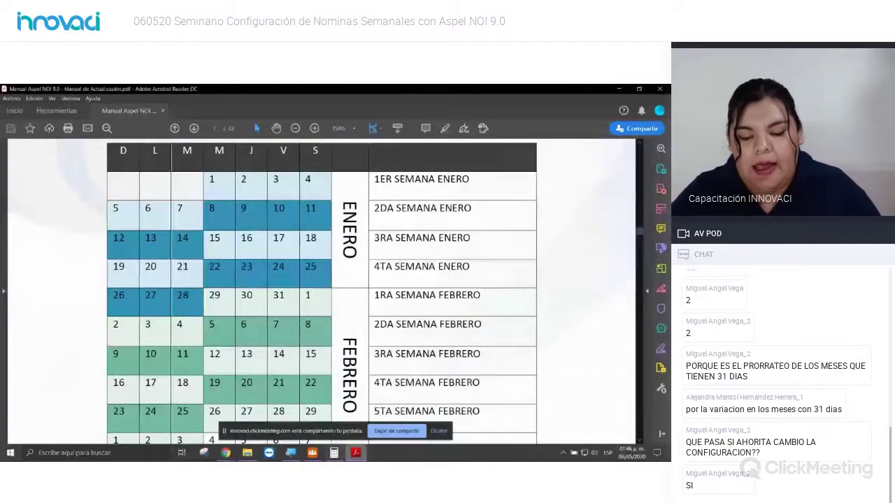
Step: Switch back to Aspel NOI's Parámetros de la nómina dialog from the taskbar
click(312, 452)
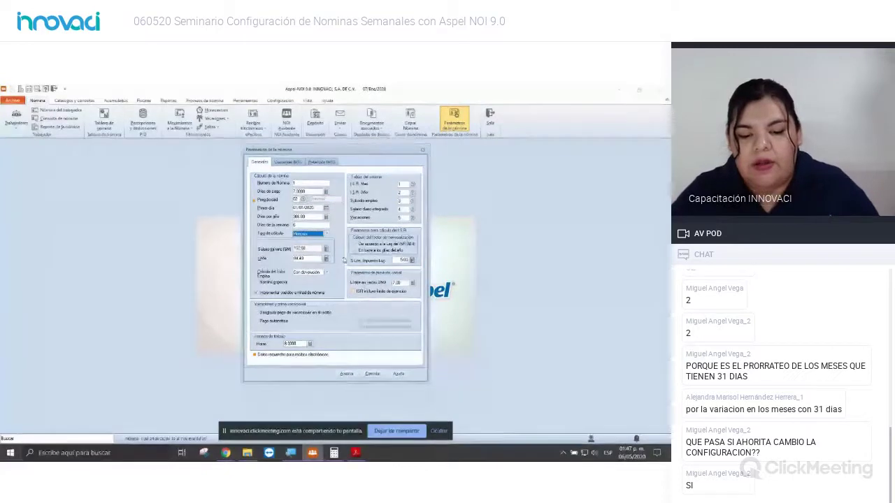
Step: Select Mensual as Tipo de cálculo, enter 123.22 as Salario mínimo, and view Cuotas del IMSS
click(327, 234)
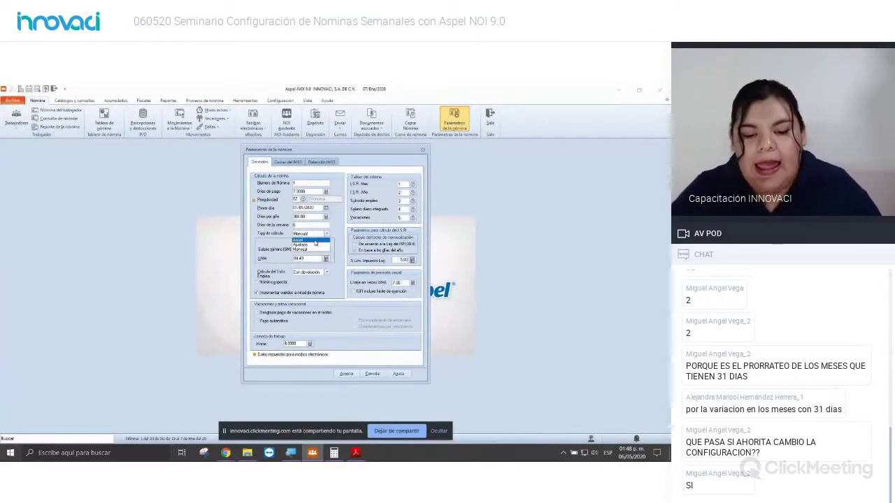
click(300, 249)
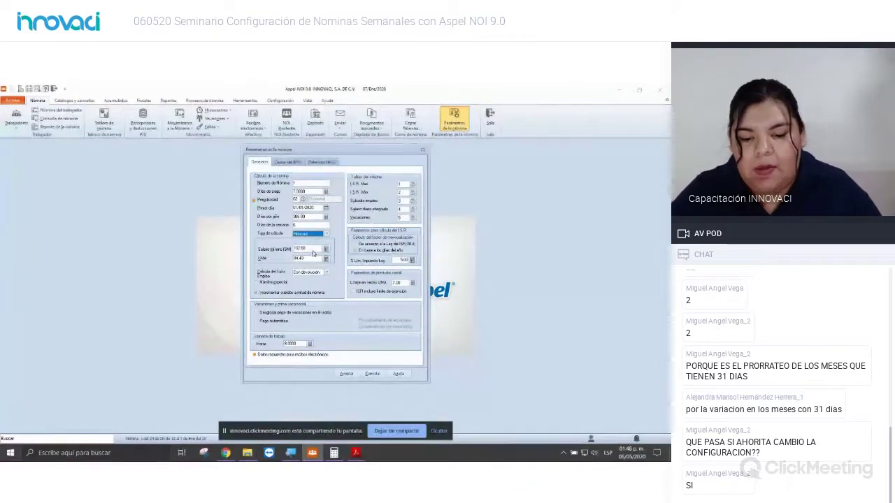
key(Tab)
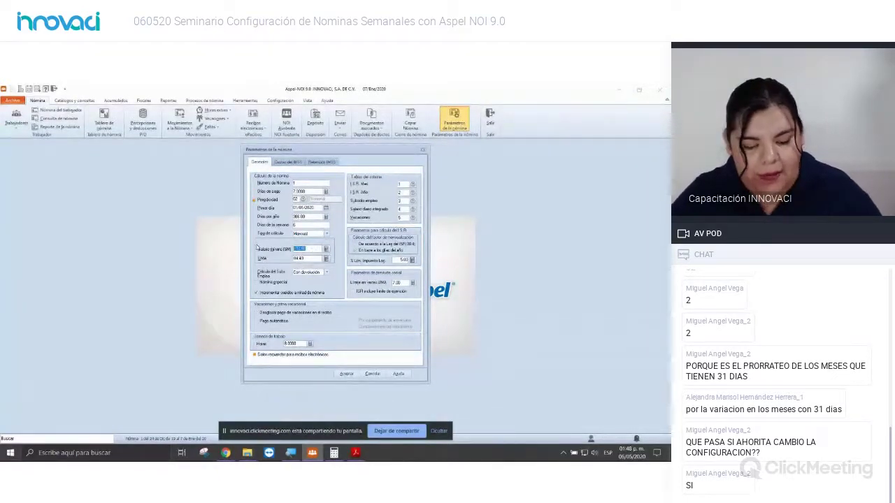
text(123.22)
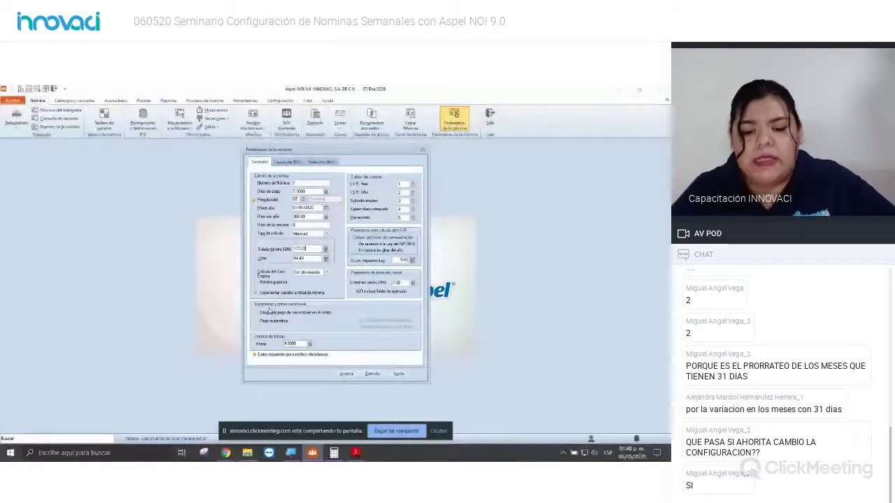
click(297, 162)
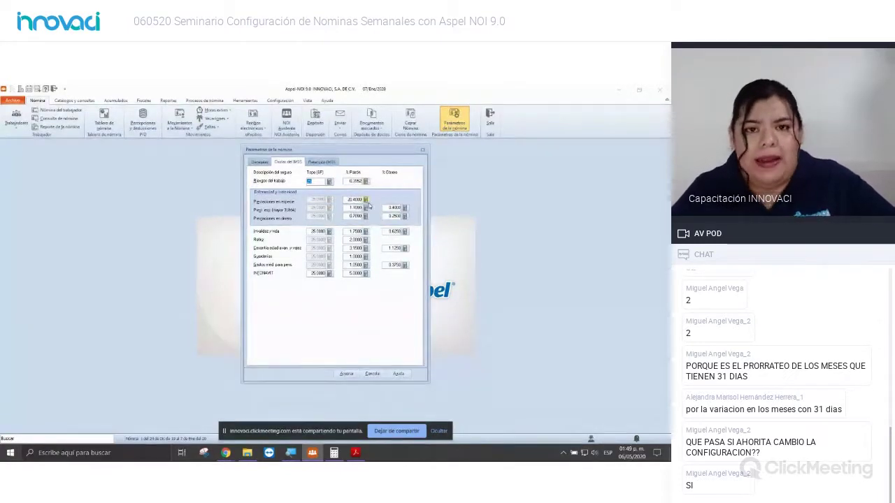
Step: Show the Retención IMSS tab of the payroll parameters
click(326, 164)
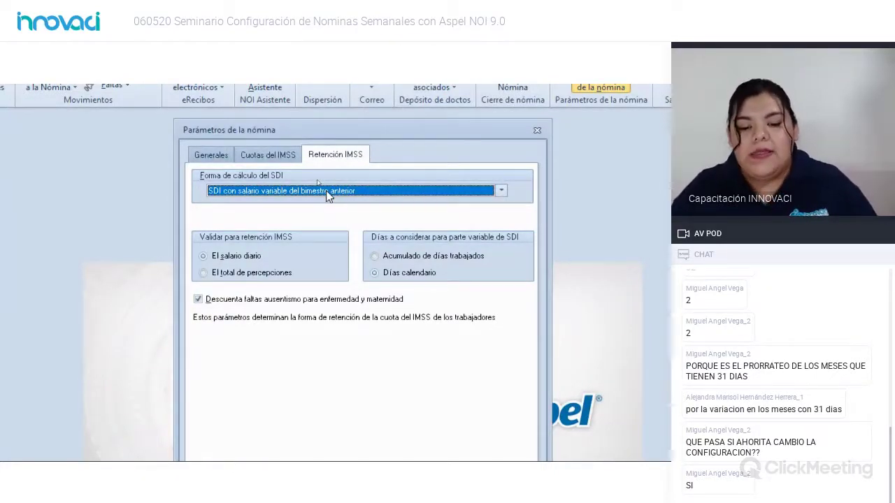
Step: Set Forma de cálculo del SDI to 'SDI con salario variable del bimestre anterior'
click(327, 193)
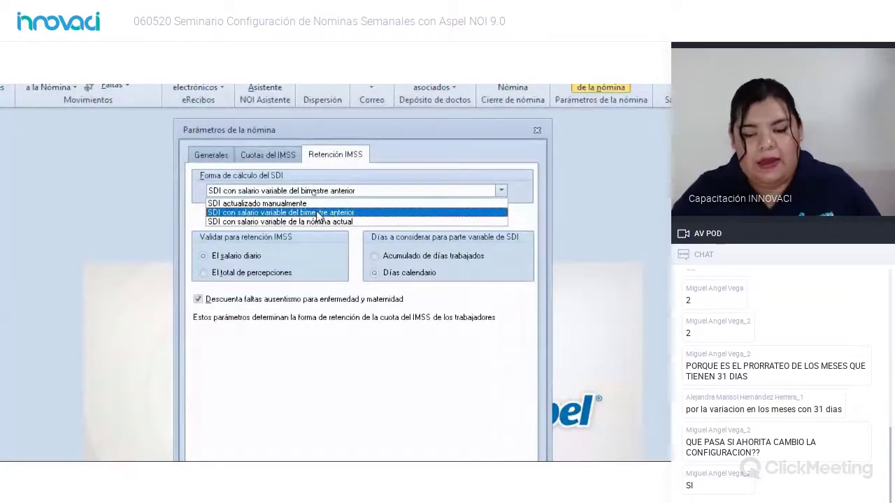
click(324, 212)
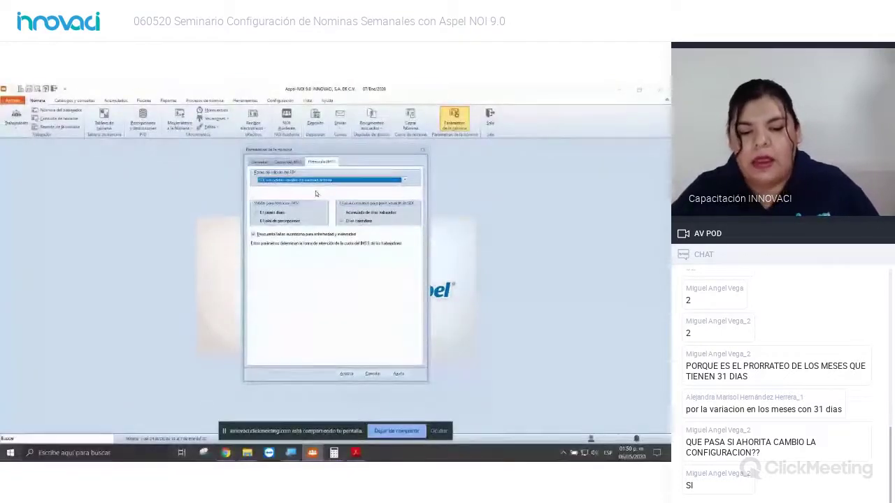
Step: Accept the payroll parameters from the Generales tab and show the Catálogos y consultas commands
click(260, 162)
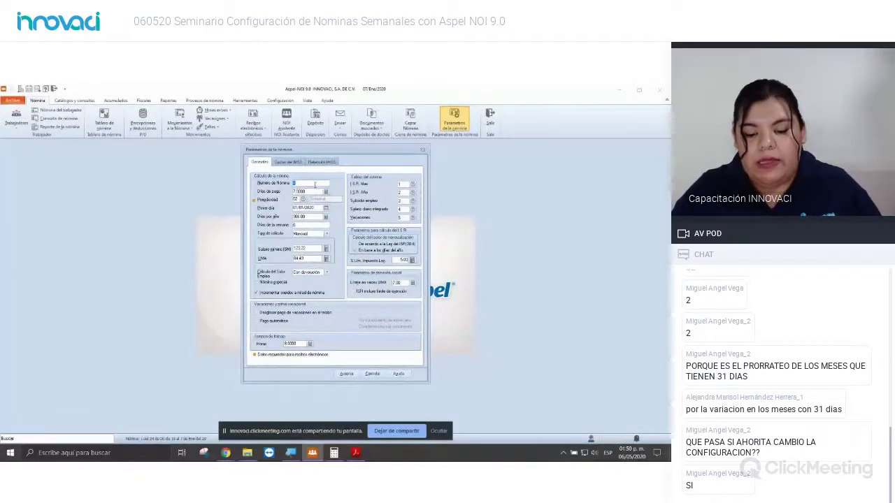
click(346, 374)
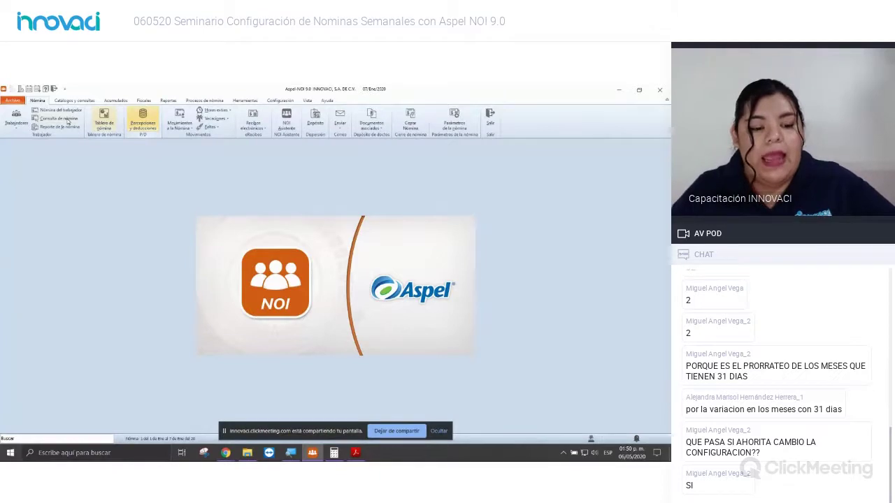
click(74, 101)
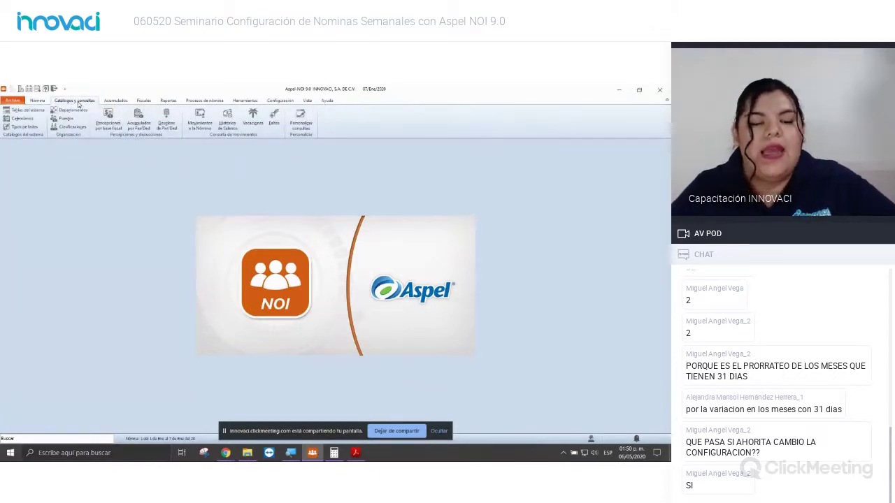
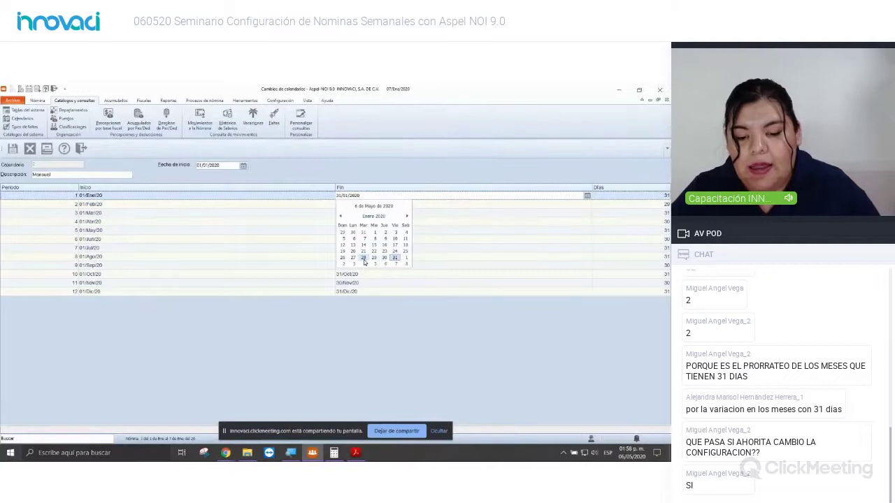
Step: End period 1 on 28/Ene/20 and compare against the calendar chart in the reference PDF
click(363, 258)
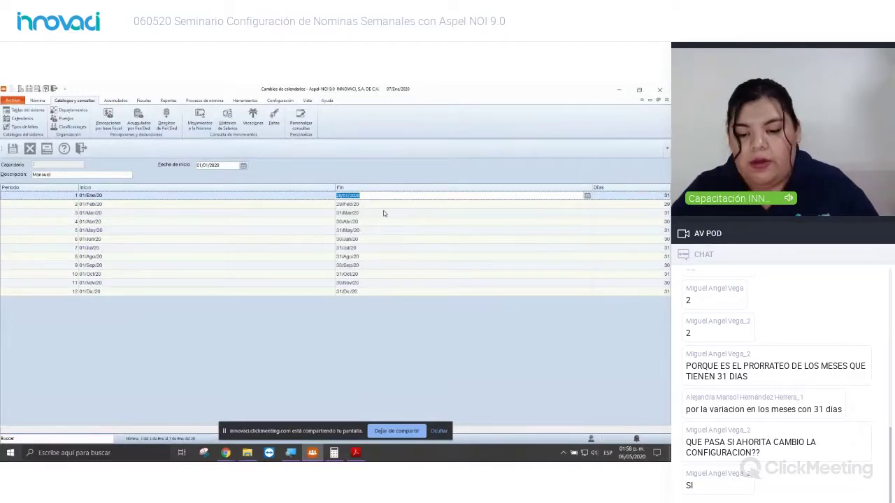
key(Tab)
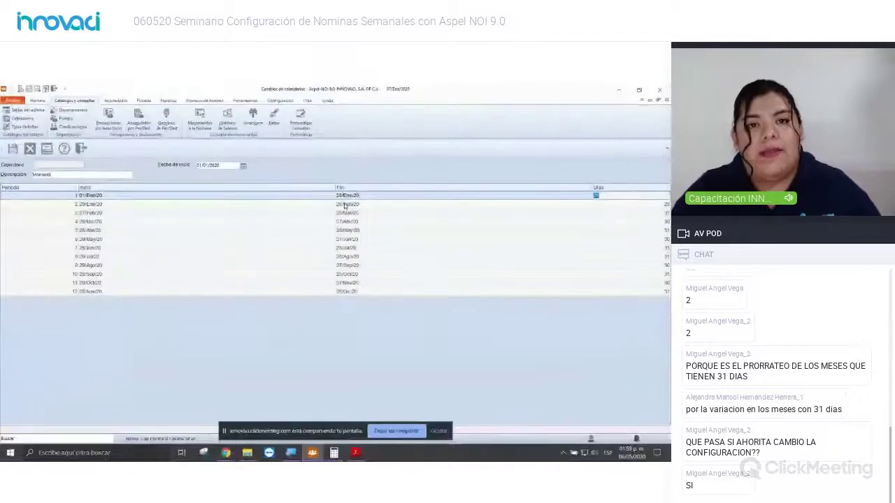
click(344, 206)
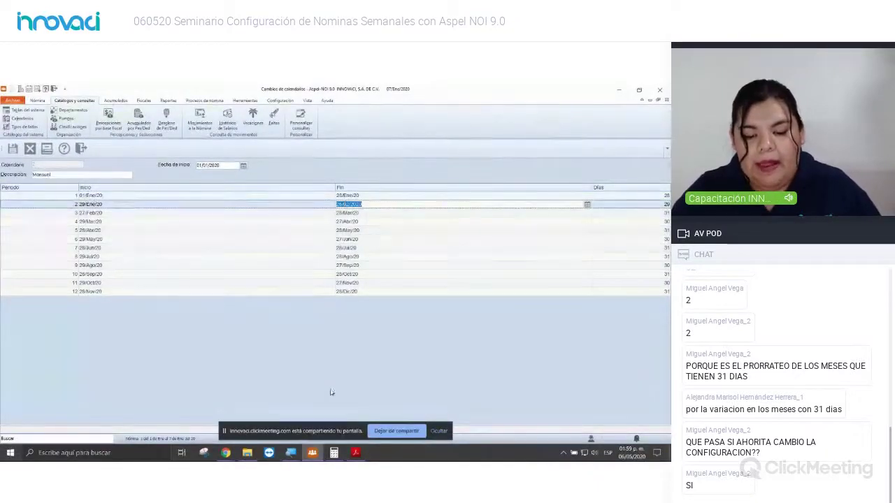
click(355, 453)
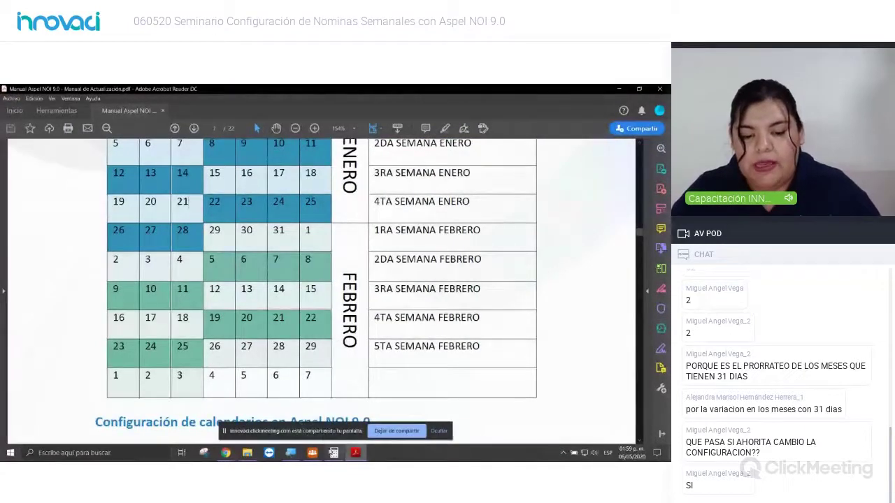
click(312, 453)
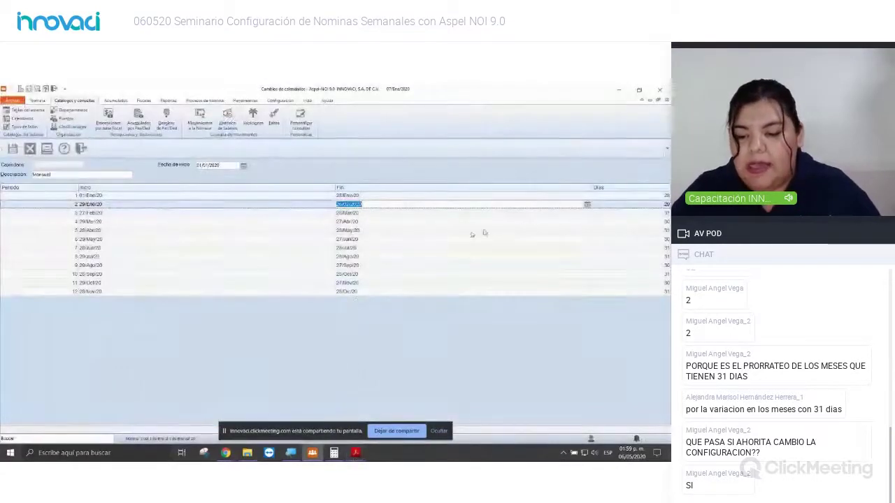
Step: Change period 2's end date to 03/Mar/20 so it runs from 29/Ene/20
click(587, 204)
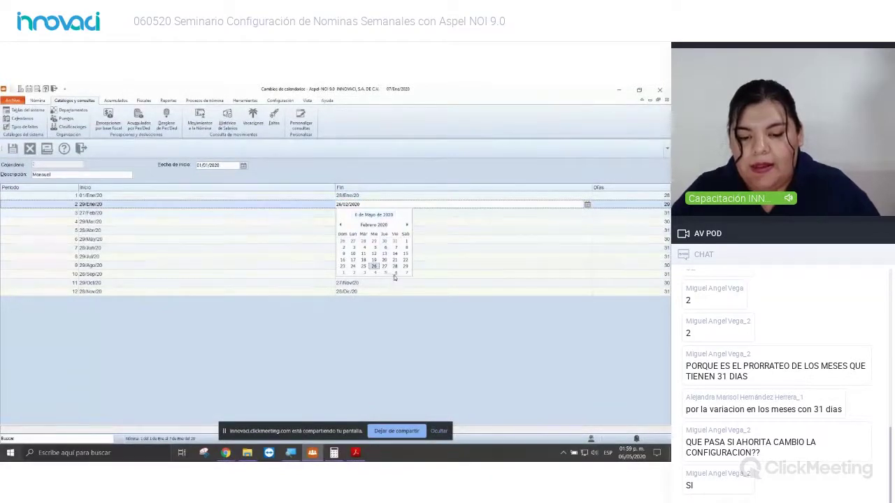
click(365, 274)
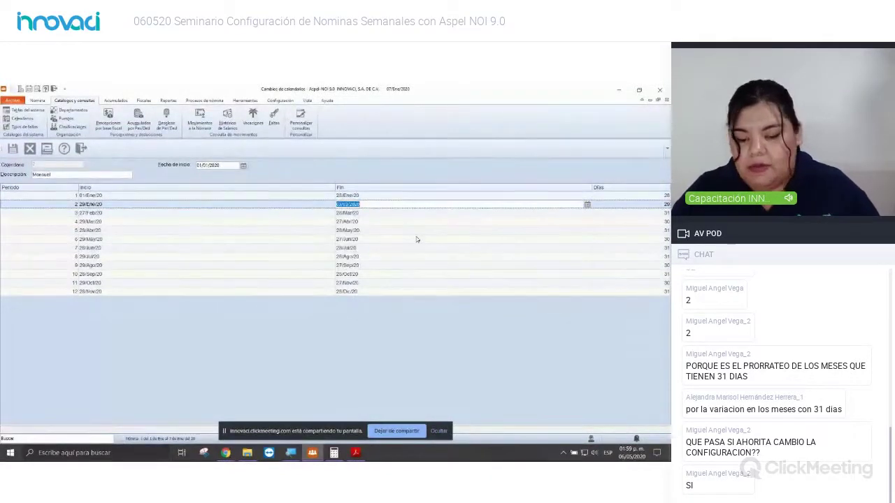
key(Tab)
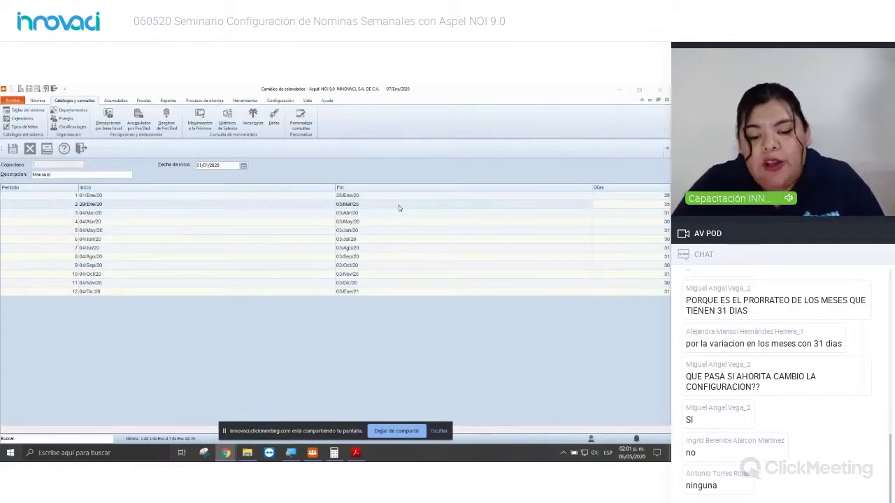
Step: Set period 3's end date to 31/Mar/20, aligning later periods to calendar months
click(302, 213)
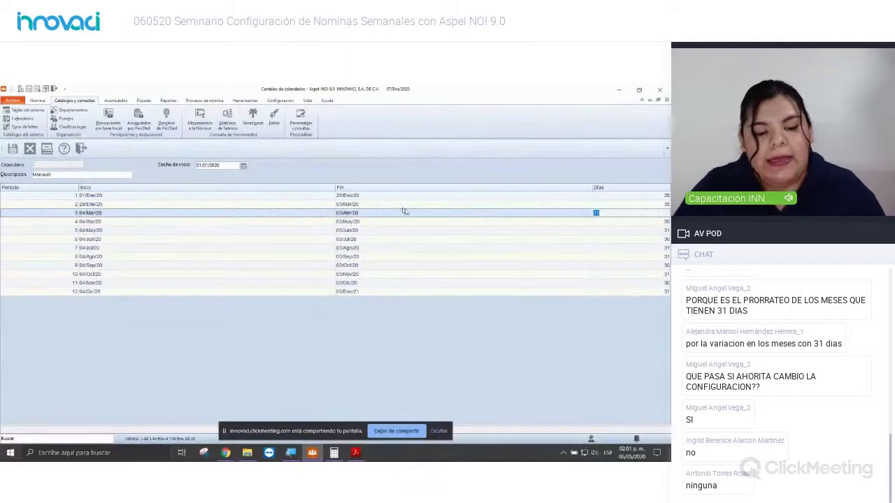
click(579, 214)
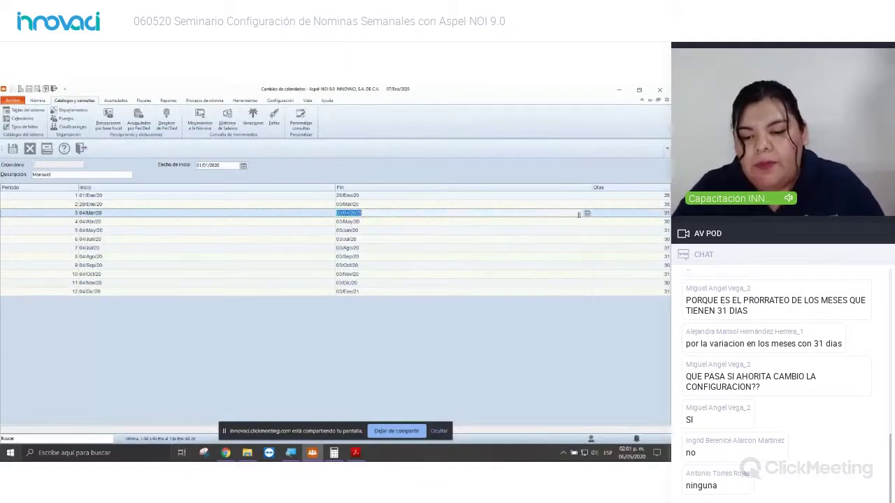
click(587, 213)
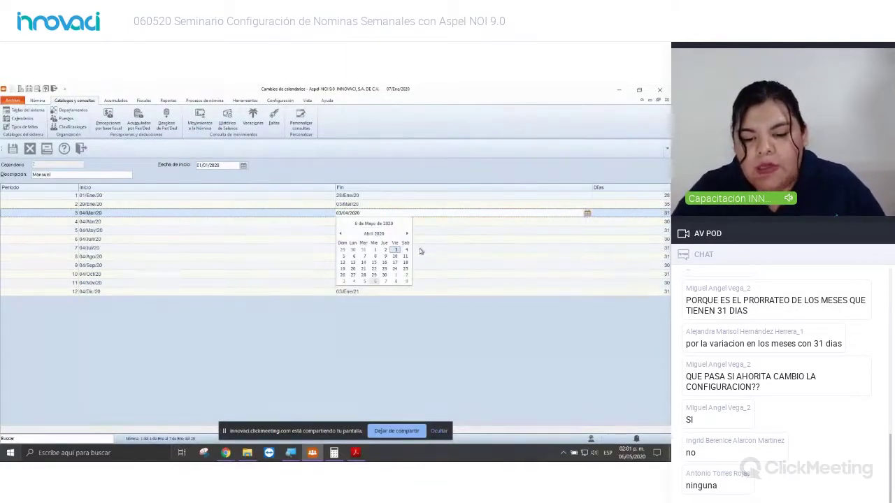
click(341, 234)
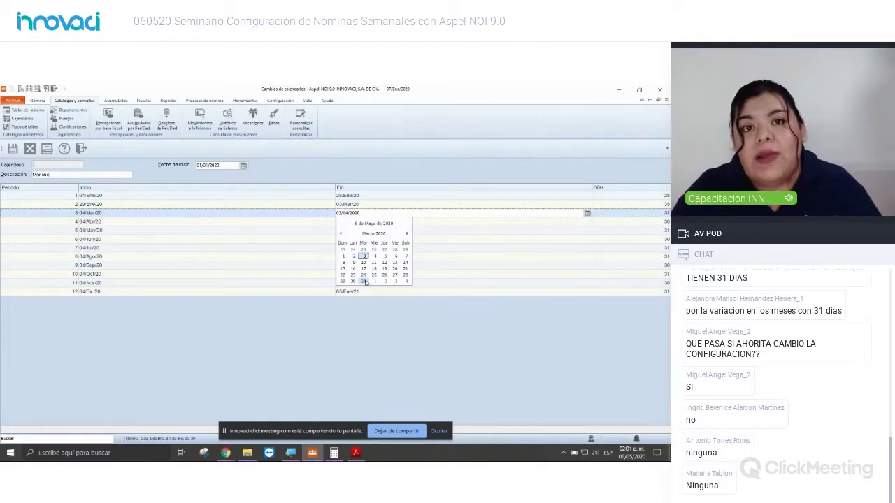
click(364, 281)
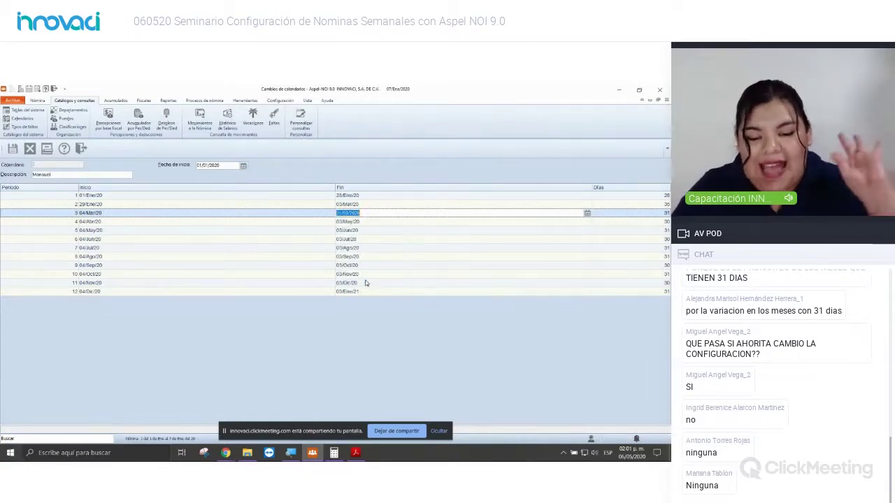
key(Tab)
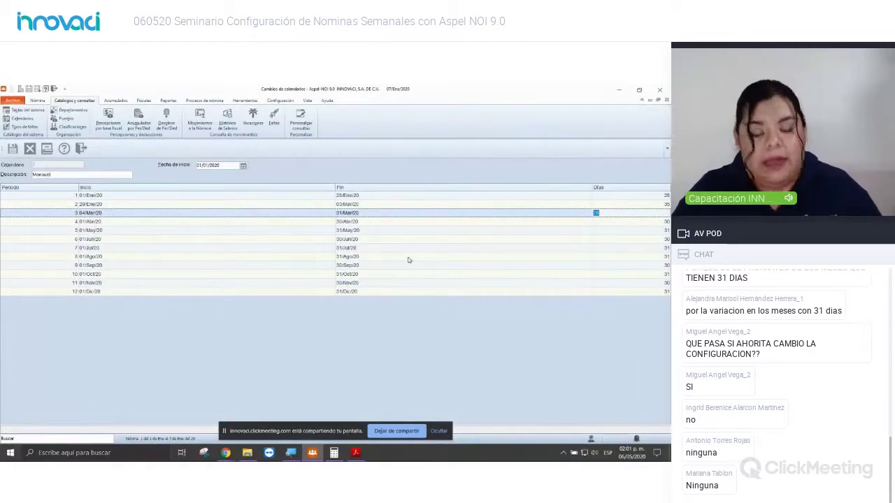
key(Tab)
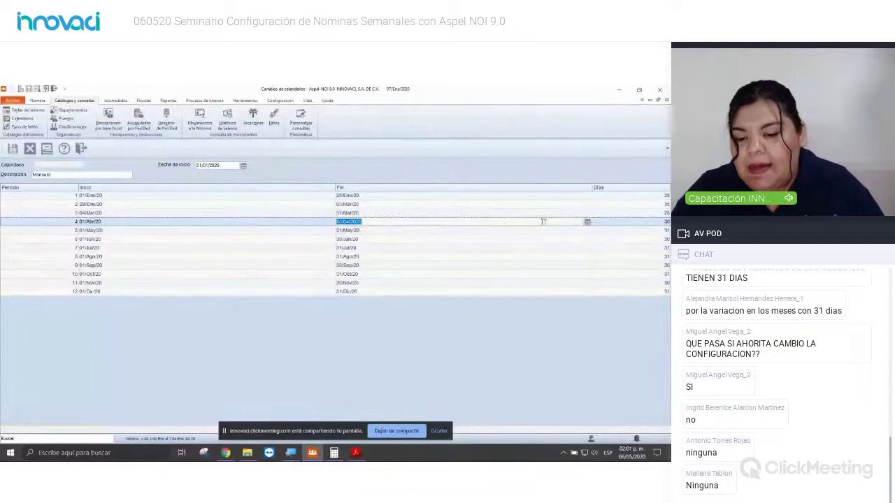
Step: End period 4 on 28/Abr/20
click(587, 222)
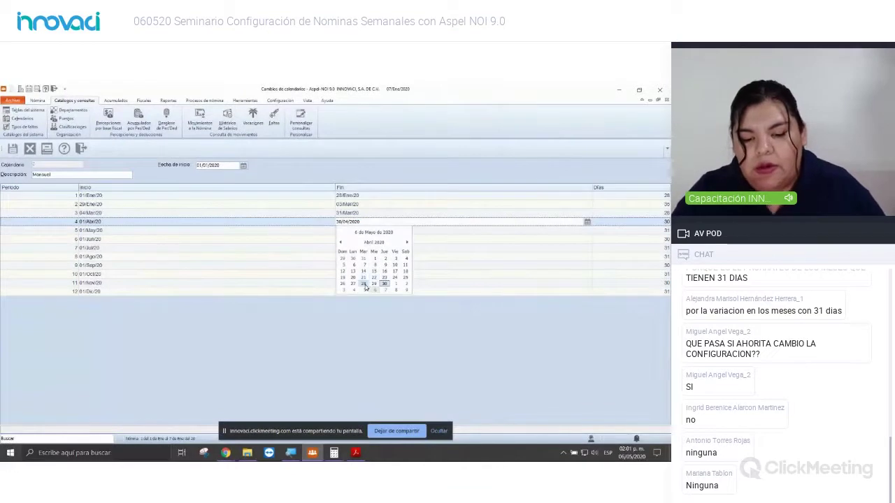
click(365, 287)
key(Tab)
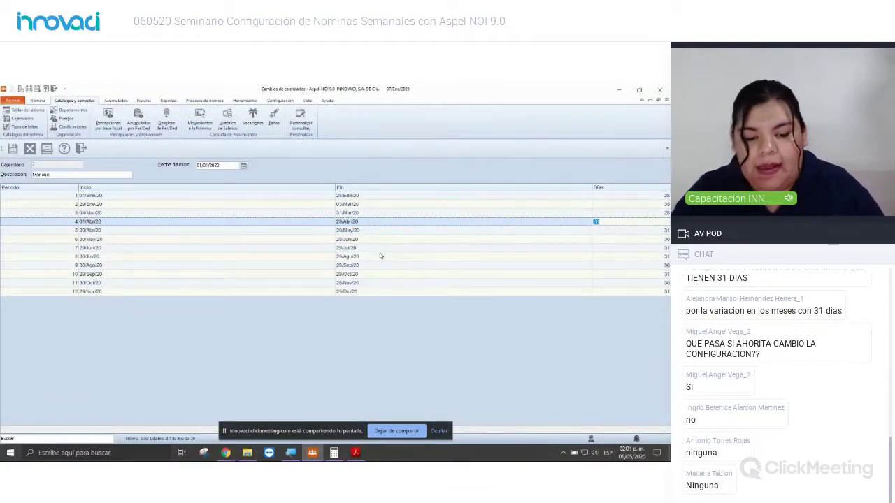
key(Tab)
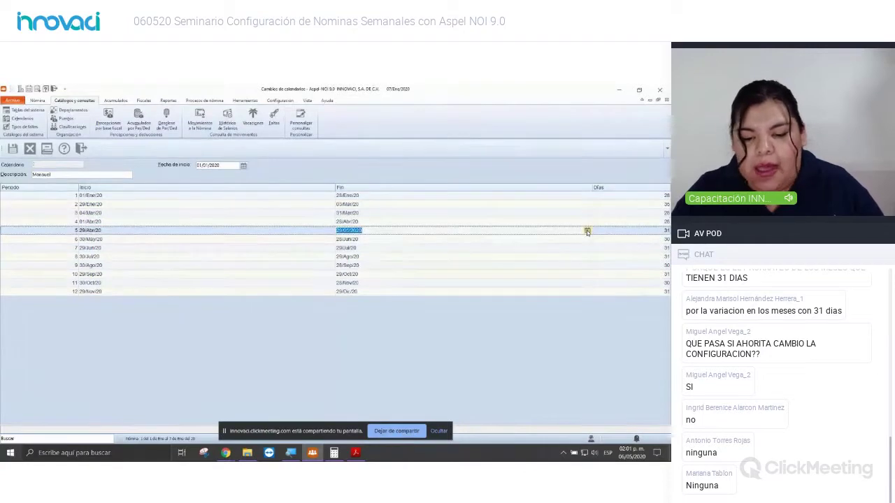
Step: End period 5 on 02/Jun/20, keep period 6 at 02/07/2020, and save the calendar
click(586, 230)
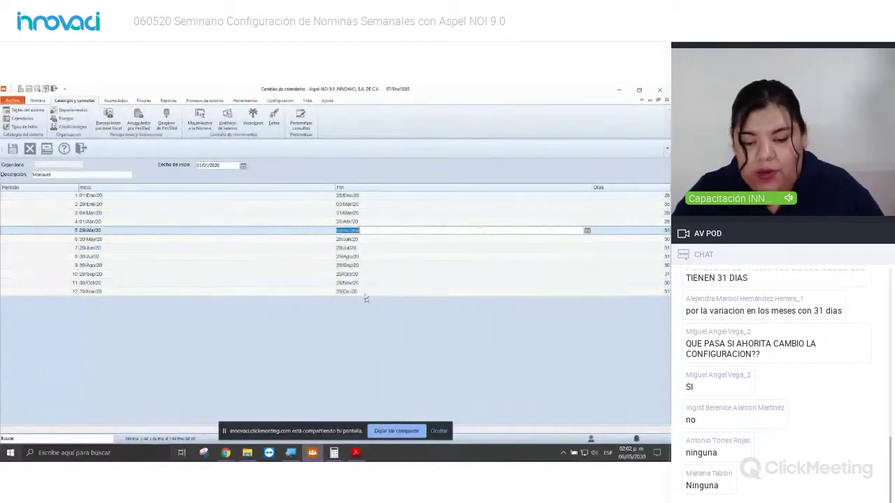
key(Tab)
key(Tab)
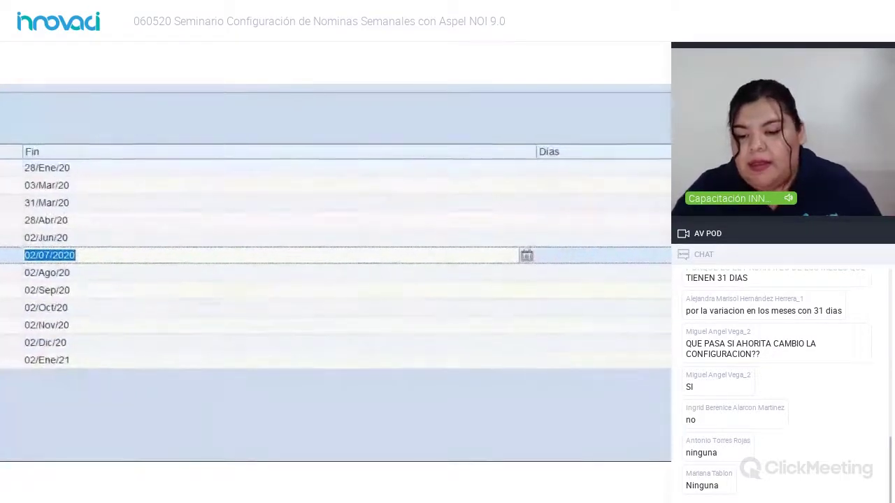
key(Tab)
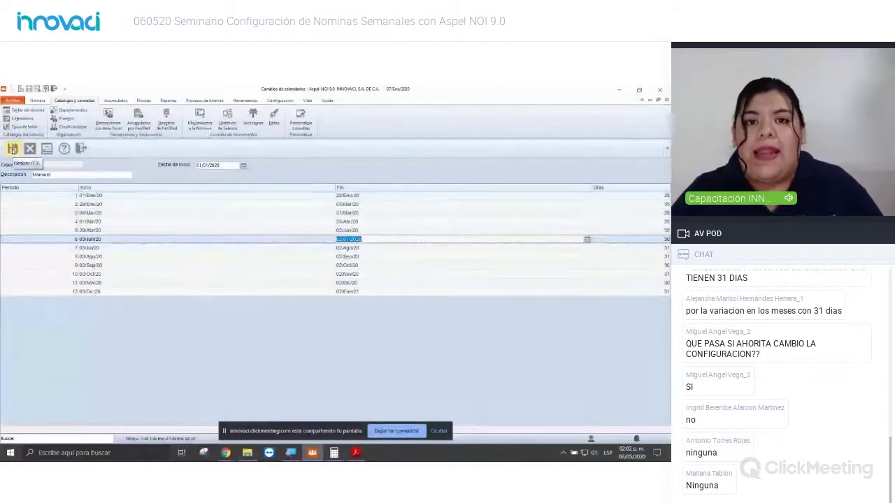
click(13, 149)
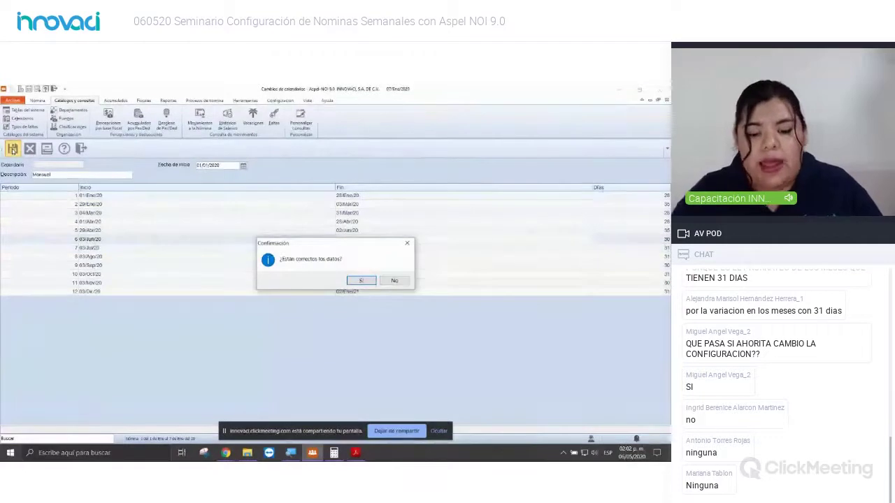
click(360, 281)
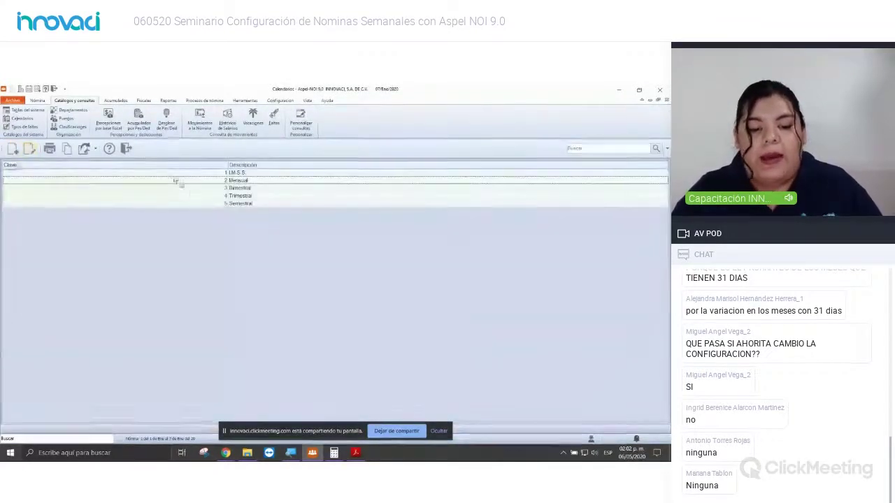
Step: Review the Bimestral, Trimestral, Semestral and I.M.S.S. calendars, then close the Calendarios catalog
click(241, 189)
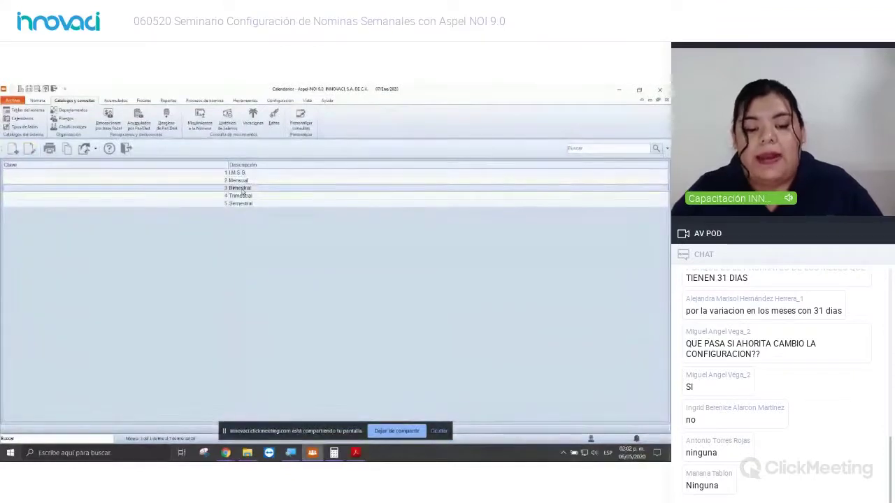
click(257, 197)
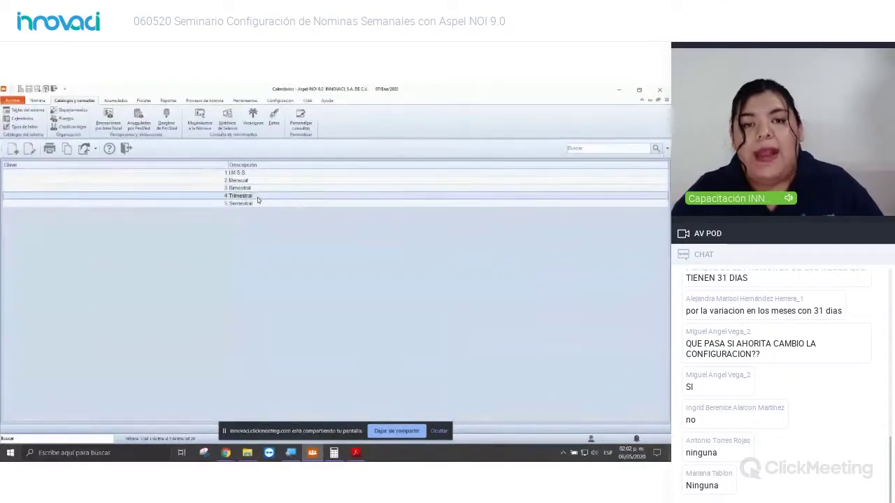
click(242, 204)
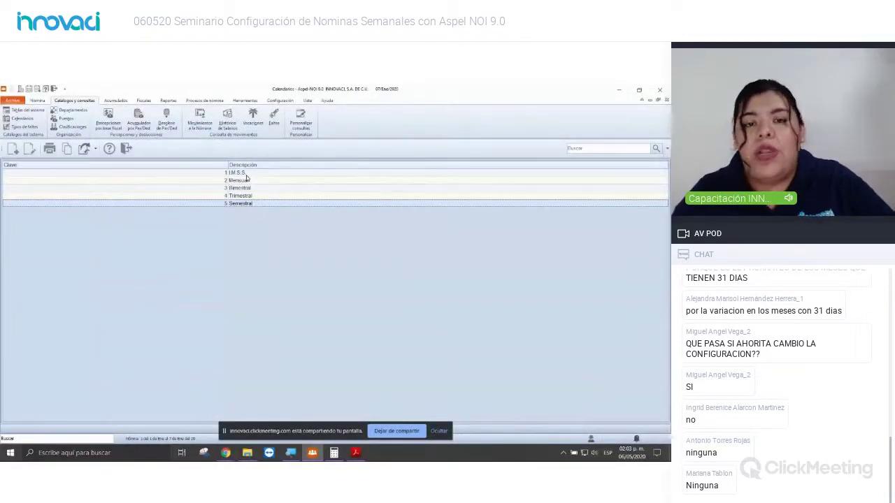
click(246, 176)
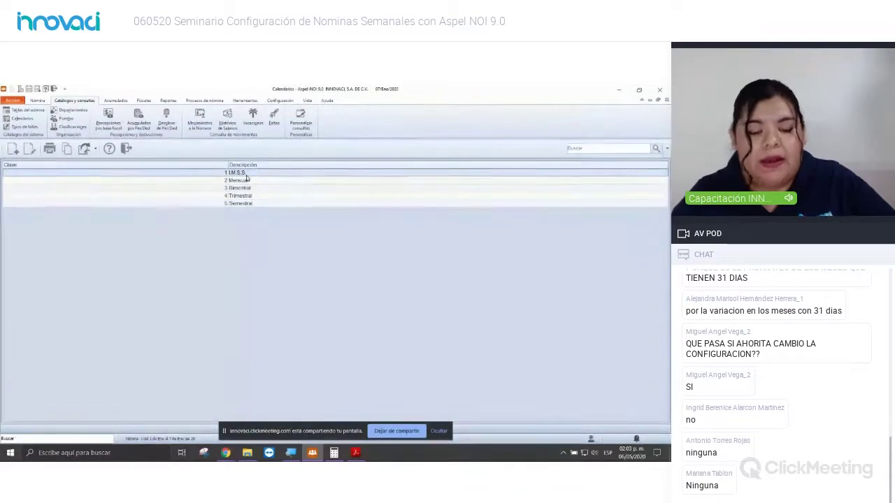
click(127, 149)
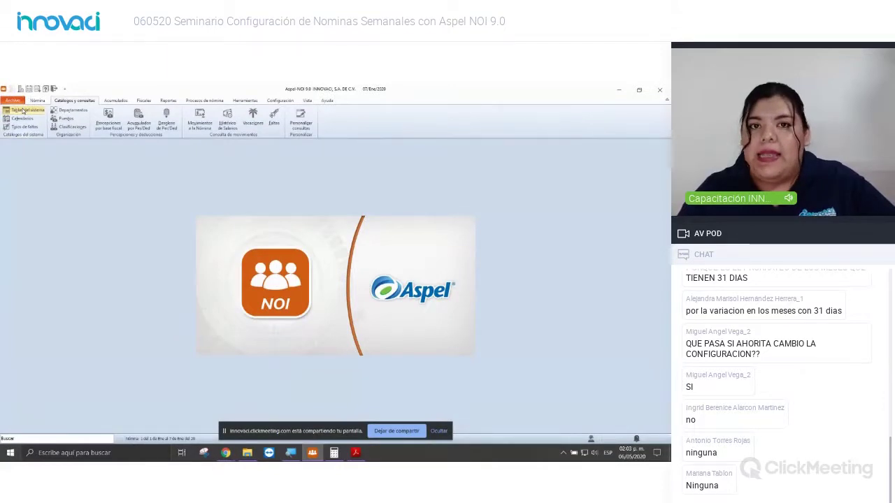
click(23, 111)
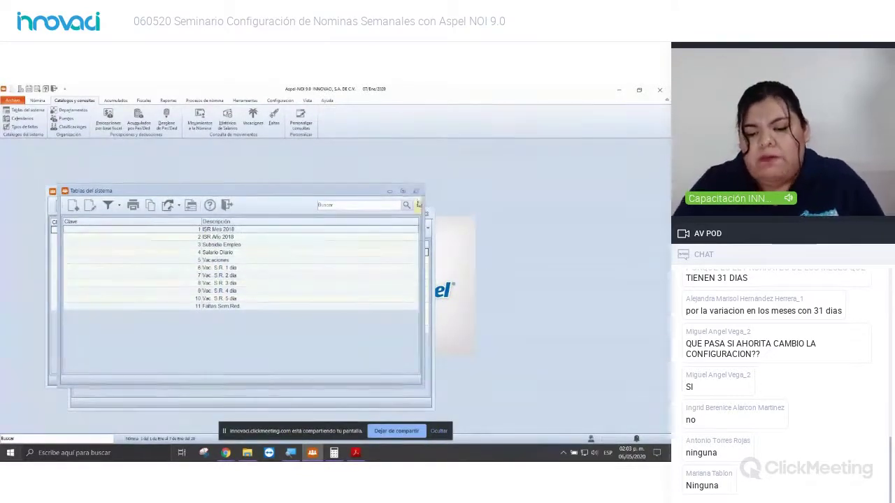
click(416, 192)
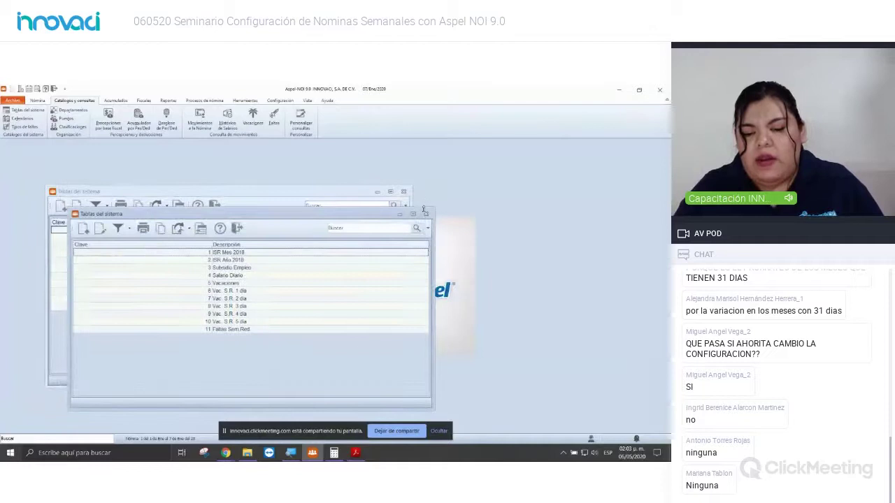
click(404, 193)
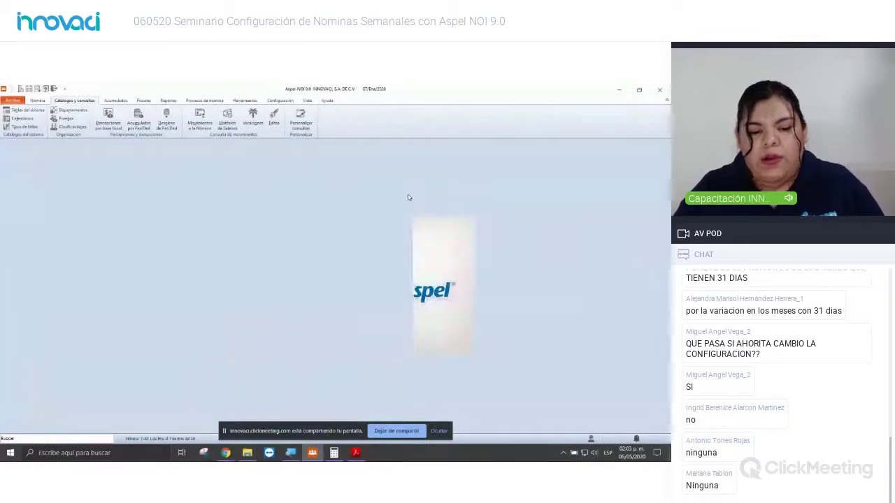
Step: Open the Tipos de faltas catalog, dismiss the Incapacidad edit dialog, and maximize the window
click(30, 128)
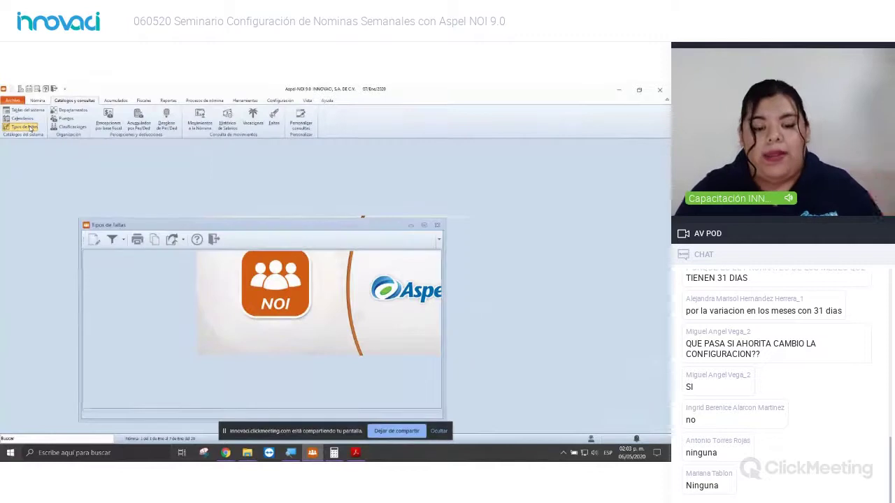
key(Return)
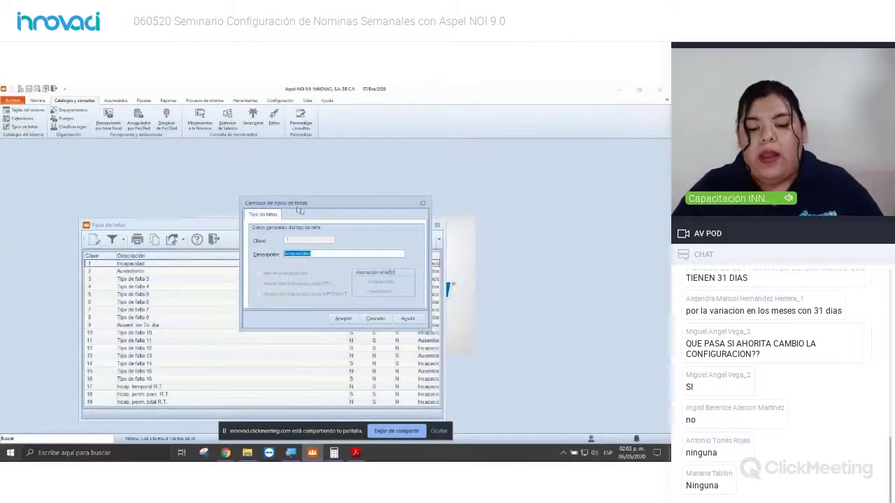
click(422, 204)
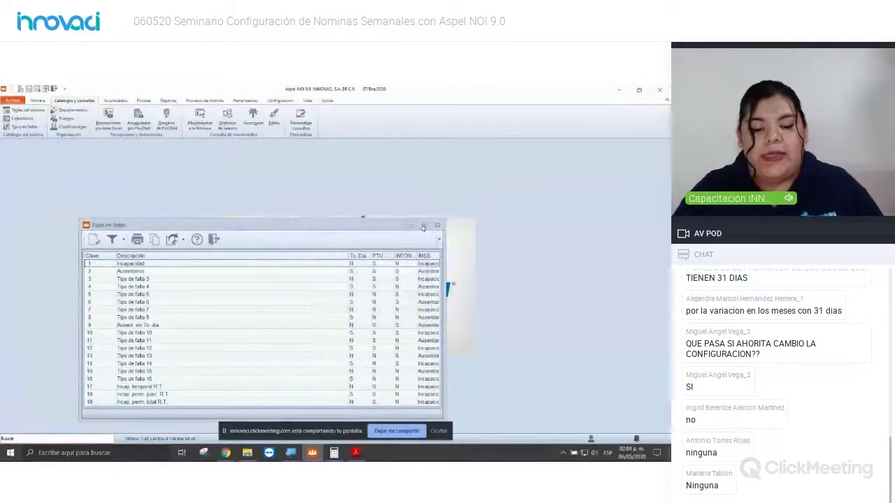
double_click(422, 226)
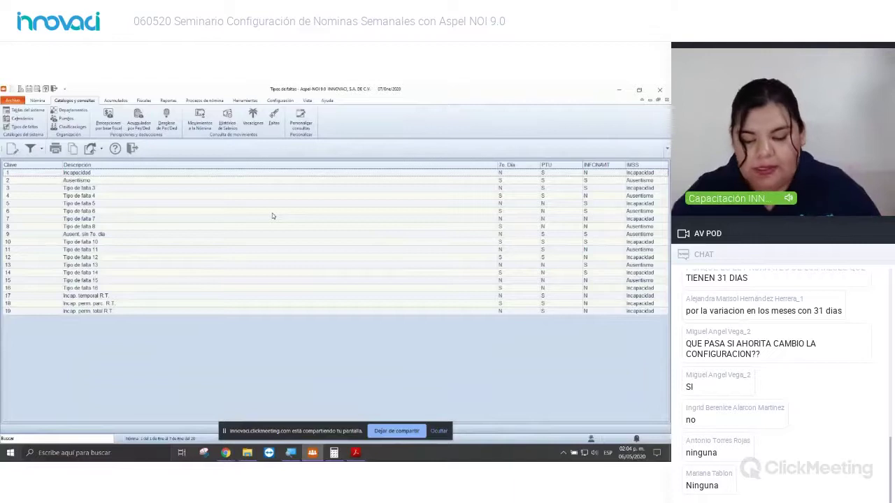
key(super+plus)
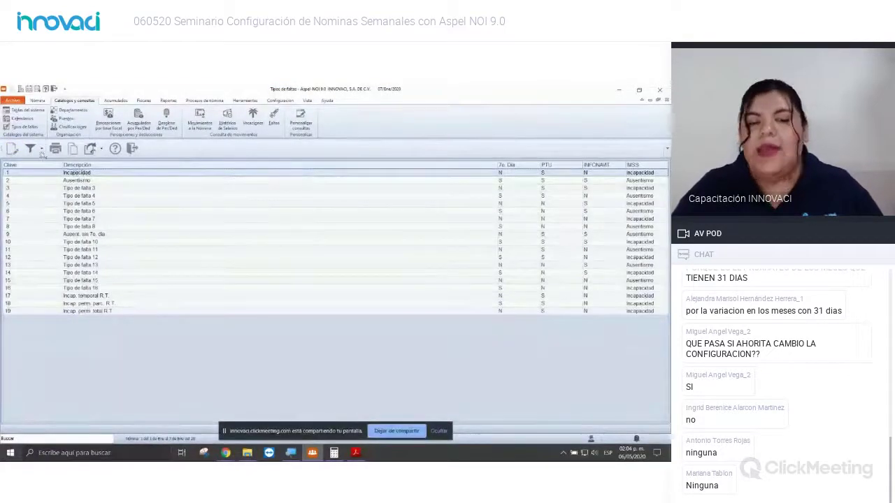
Step: Review the Incapacidad absence type without saving, then narrow the Descripción column
click(12, 149)
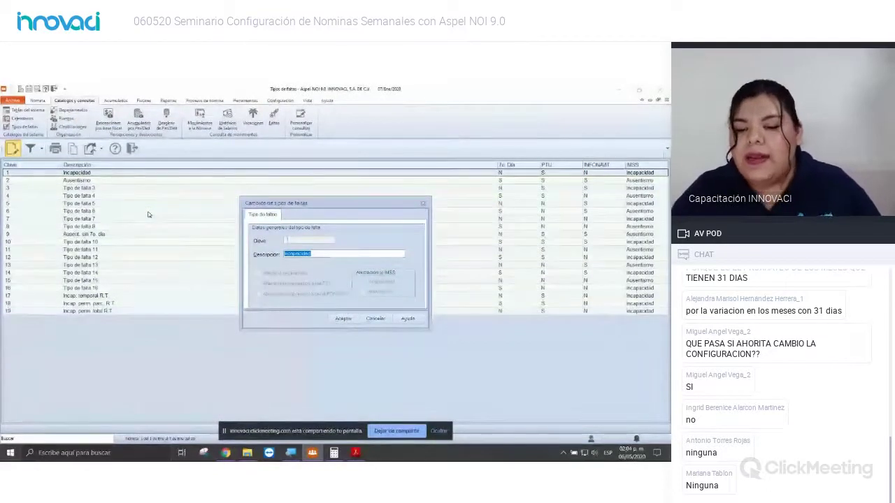
click(422, 202)
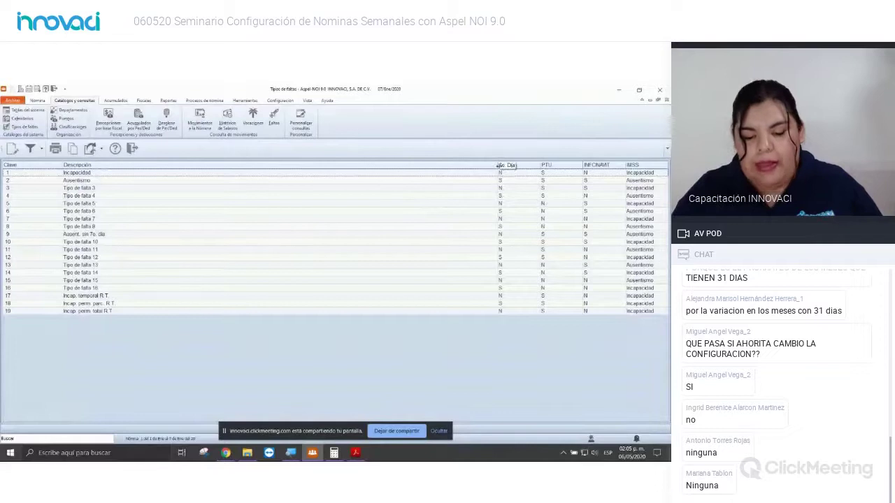
drag(498, 165, 380, 186)
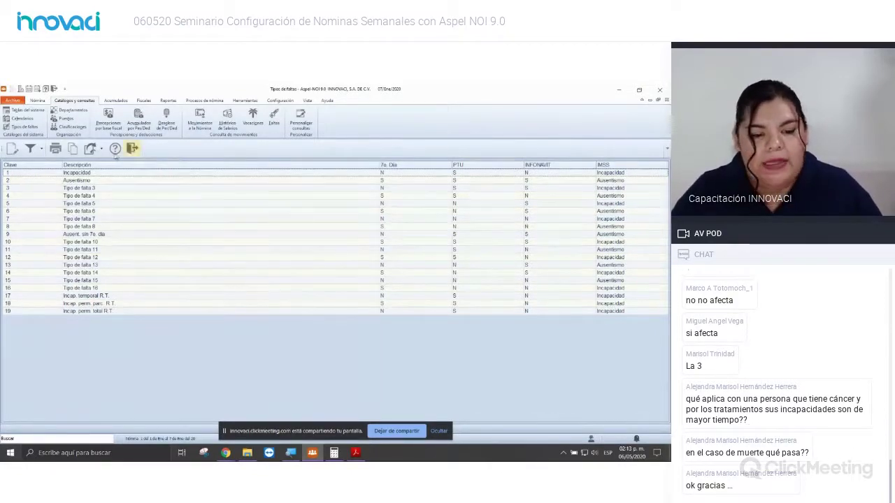
Step: Close Tipos de faltas and open the empty Puestos catalog maximized
click(132, 148)
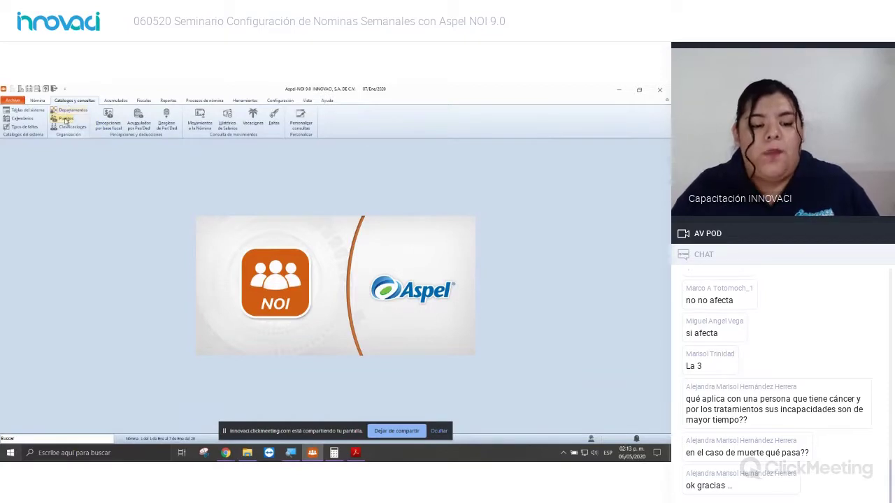
click(65, 120)
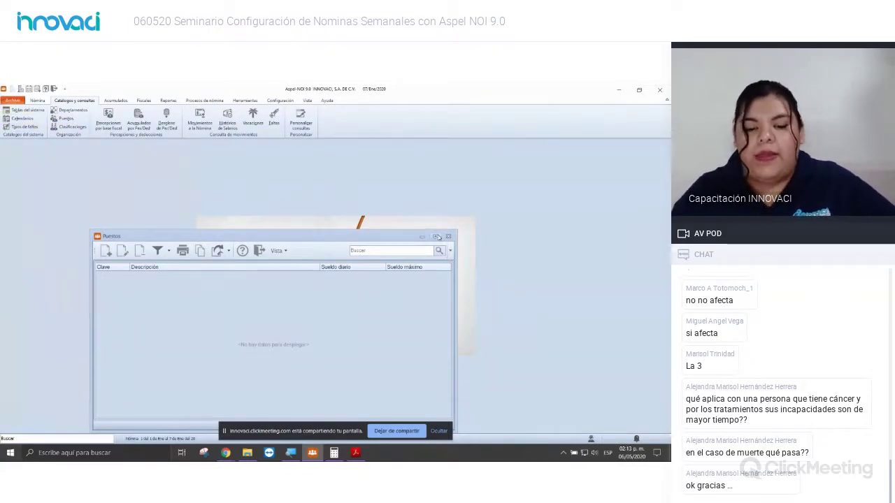
click(436, 237)
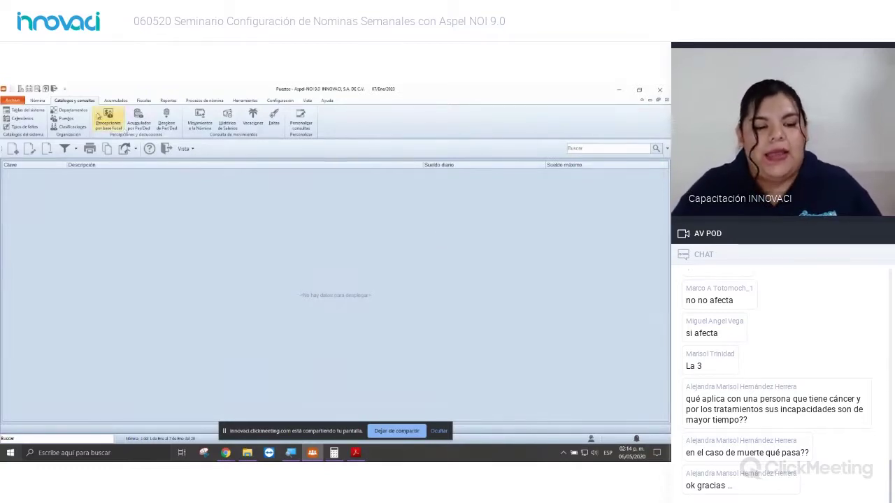
Step: Start a new job position entry in Puestos, proposed as clave 1
click(13, 149)
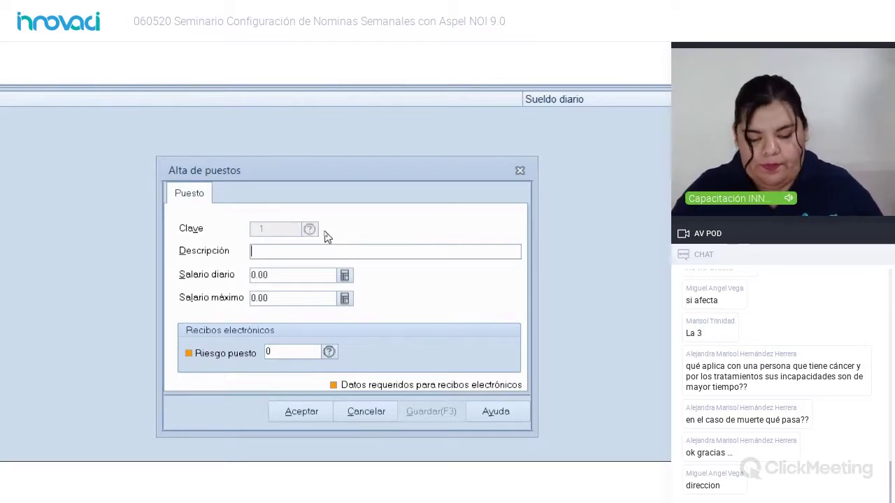
Step: Replace 'Auxiliar' with 'Gerente de Recursos Humanos' as position 1's description
text(Auxiliar)
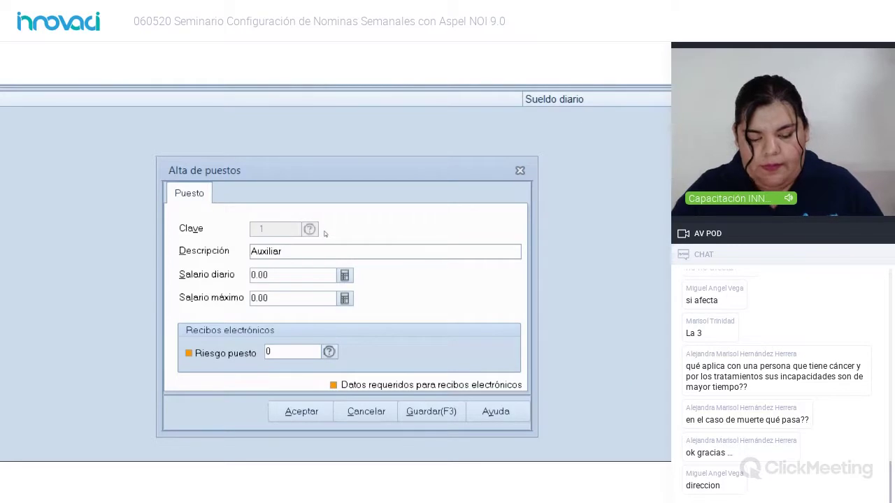
key(BackSpace)
key(BackSpace)
key(BackSpace)
key(BackSpace)
key(BackSpace)
key(BackSpace)
key(BackSpace)
key(BackSpace)
key(BackSpace)
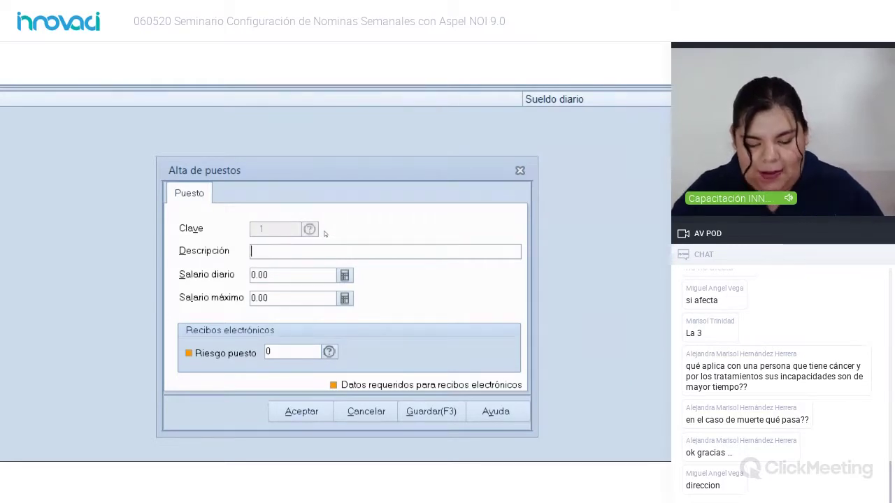
text(Gerente de )
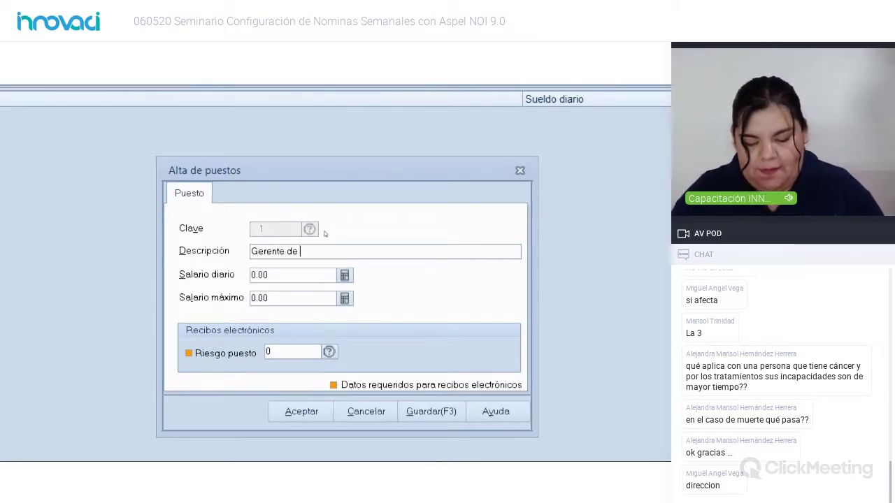
text(Recursos Humanos)
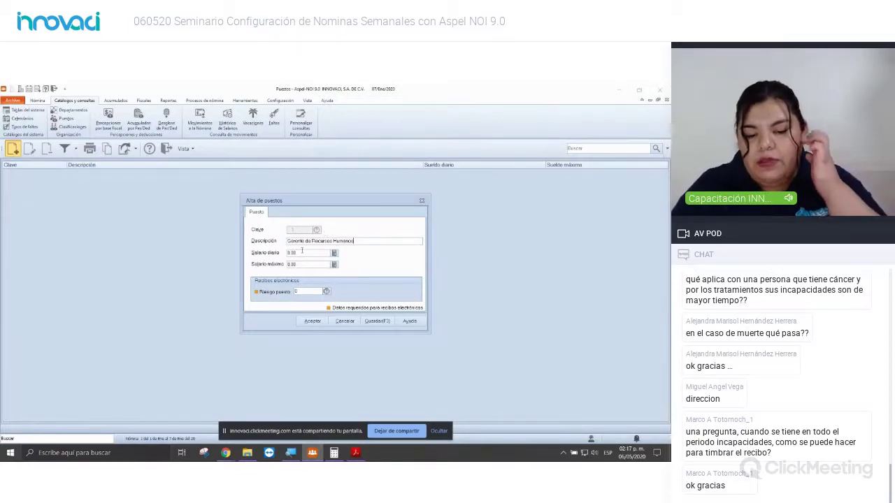
Step: Replace the zero salaries with a 1,000.00 daily salary and a 1,500.00 maximum salary
click(302, 251)
key(BackSpace)
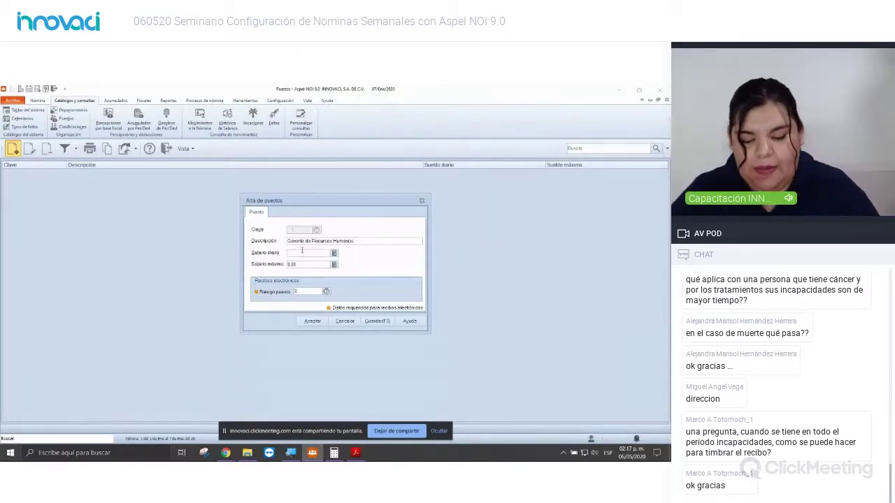
text(1.)
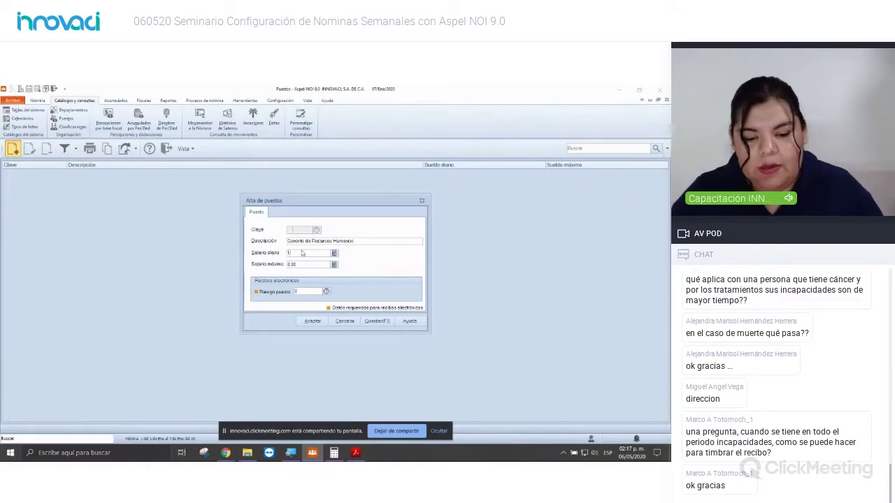
text(000)
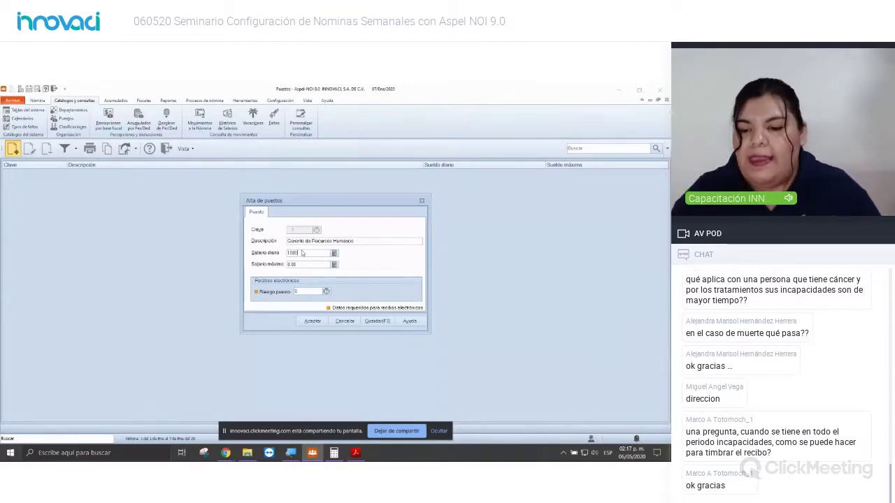
click(300, 264)
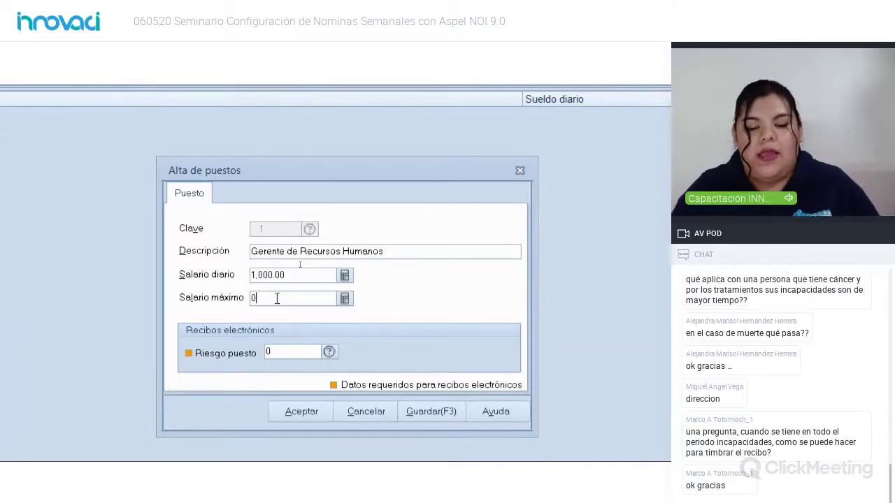
key(BackSpace)
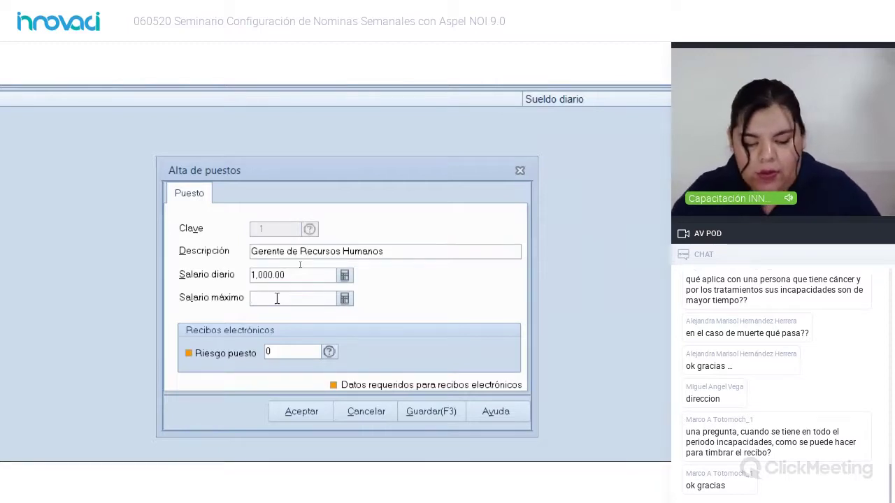
text(1500)
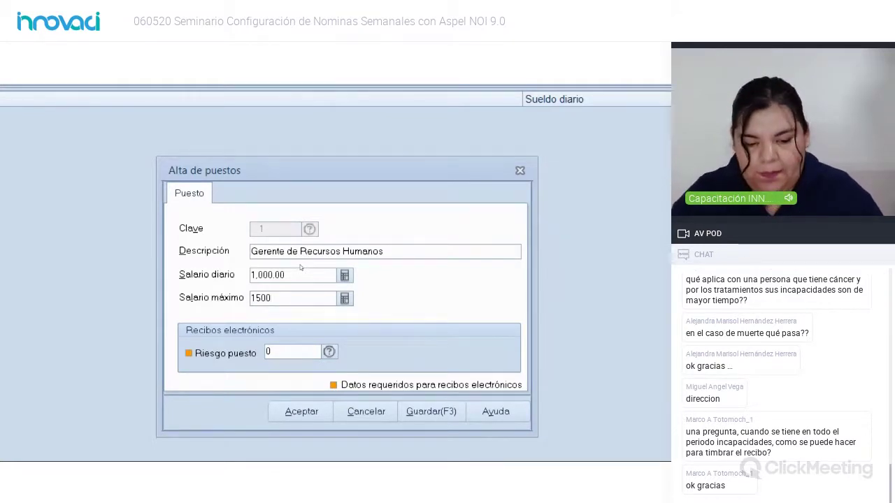
key(Tab)
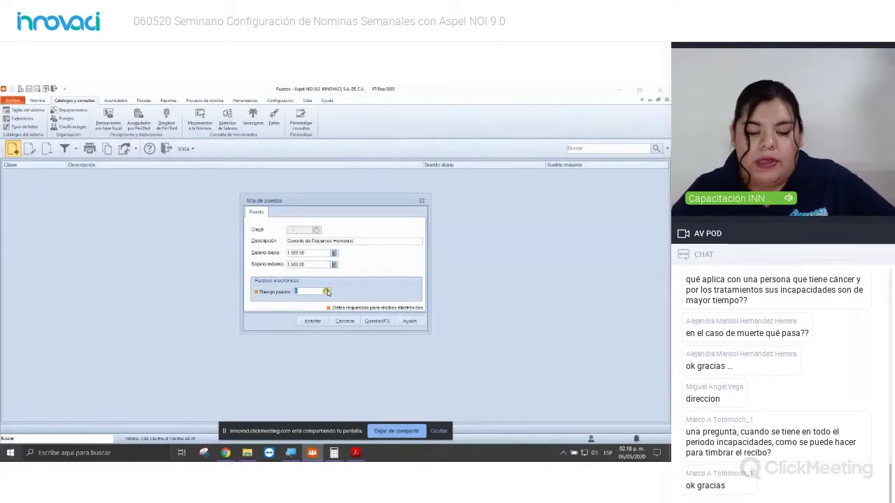
Step: Pick Clase III from the job risk class list for the position's Riesgo puesto
click(327, 292)
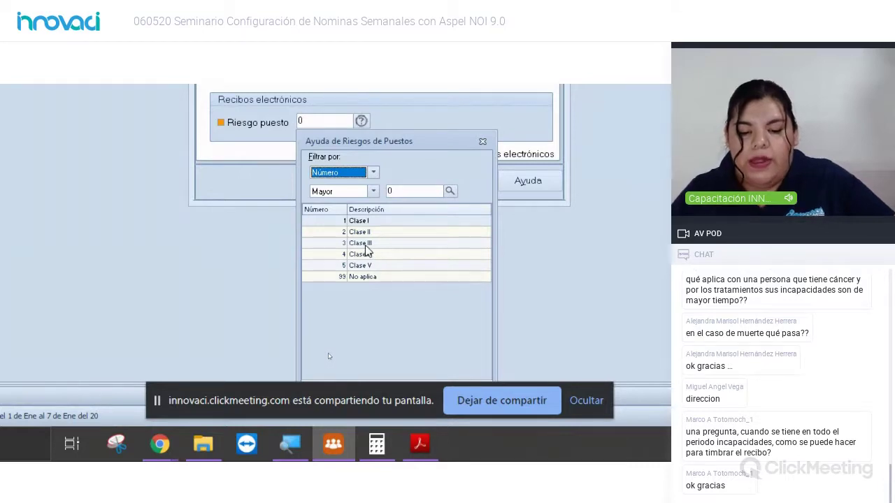
double_click(365, 245)
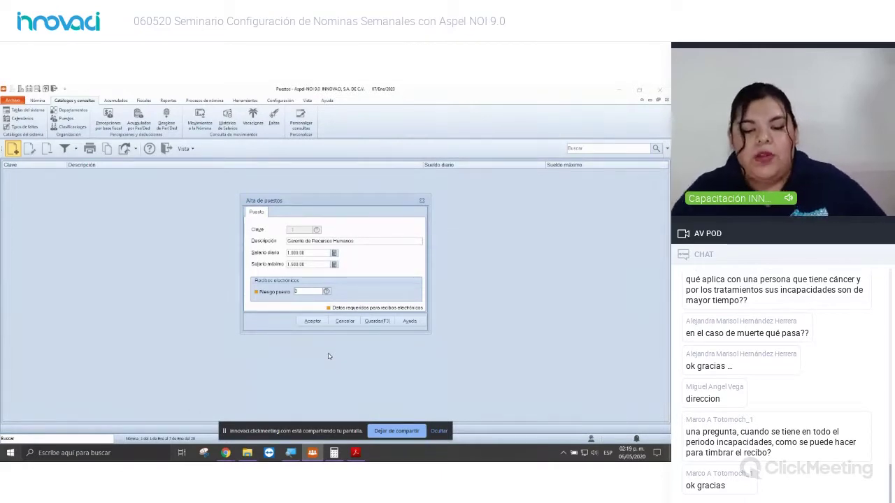
Step: Save the Gerente de Recursos Humanos position, then open the workers catalog maximized from Nómina
click(312, 323)
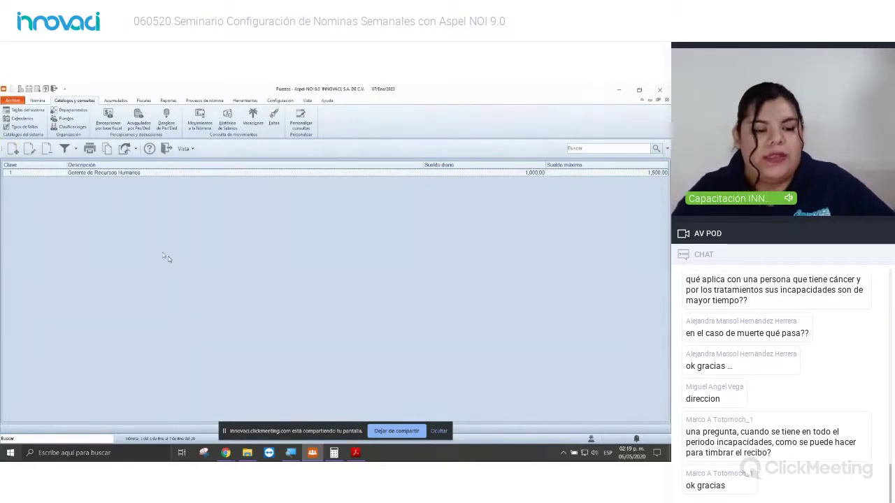
click(37, 102)
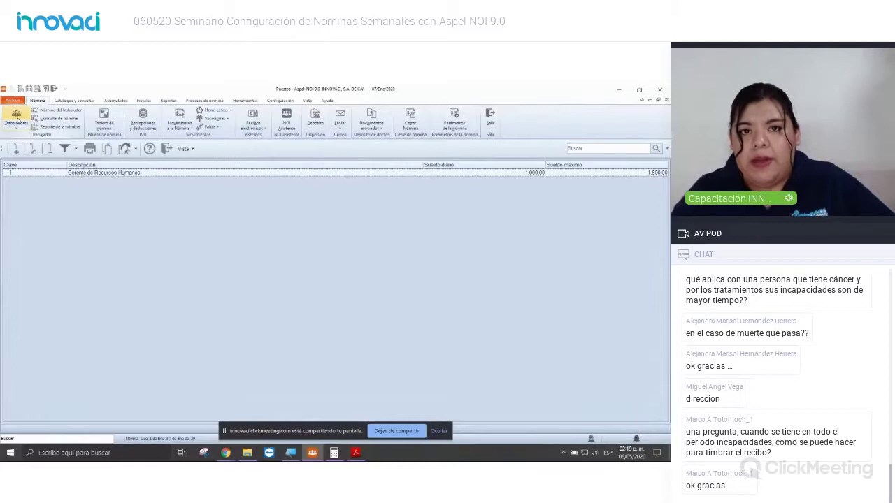
click(17, 119)
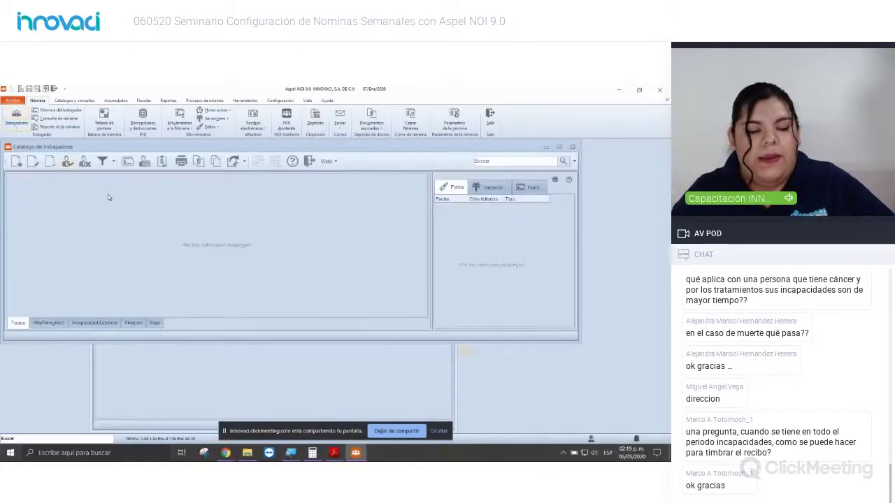
double_click(69, 147)
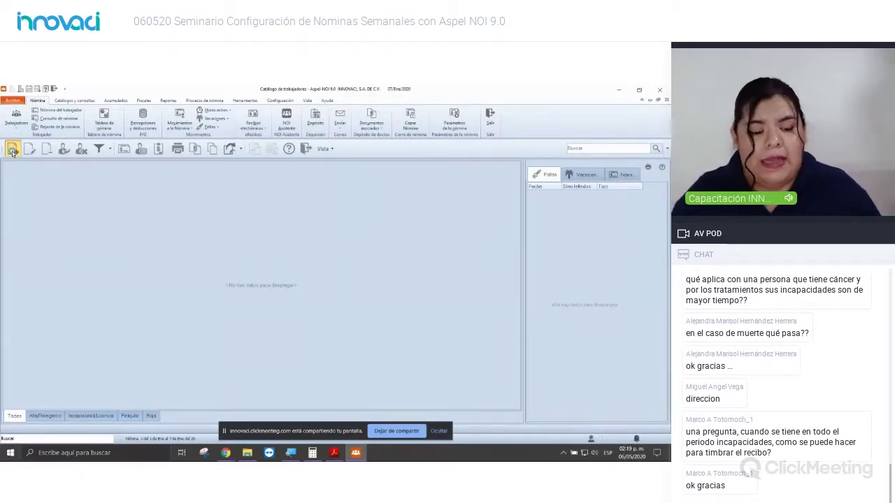
Step: Start a new worker record with her first names, paternal surname and female sex
click(12, 152)
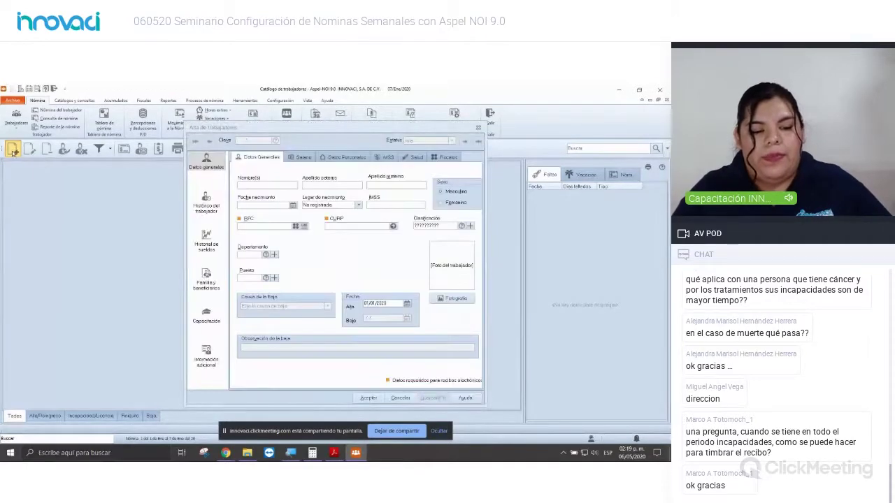
click(263, 185)
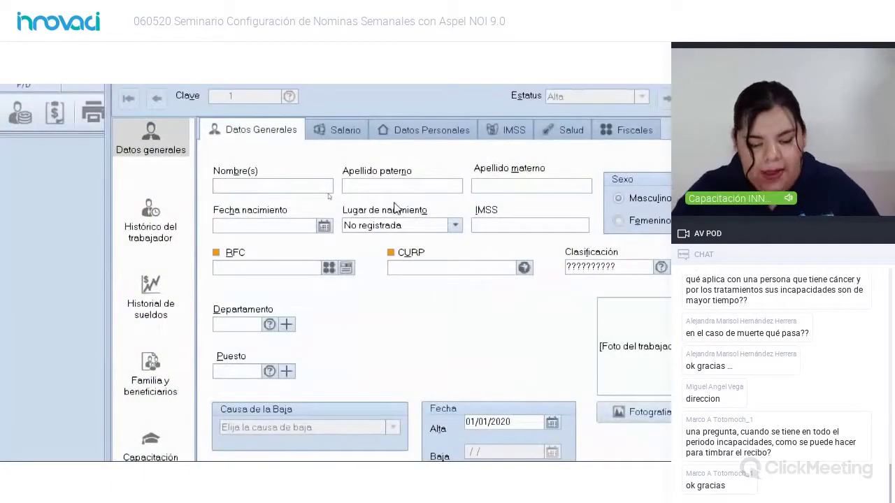
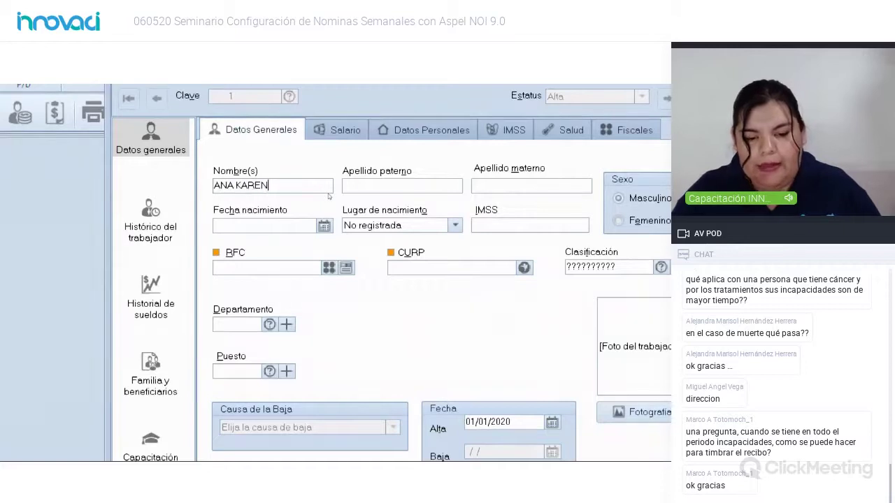
key(Tab)
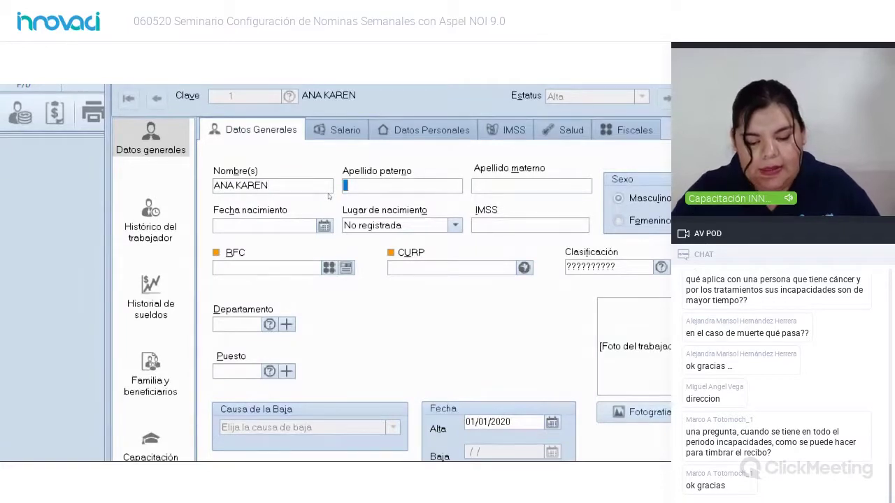
key(Tab)
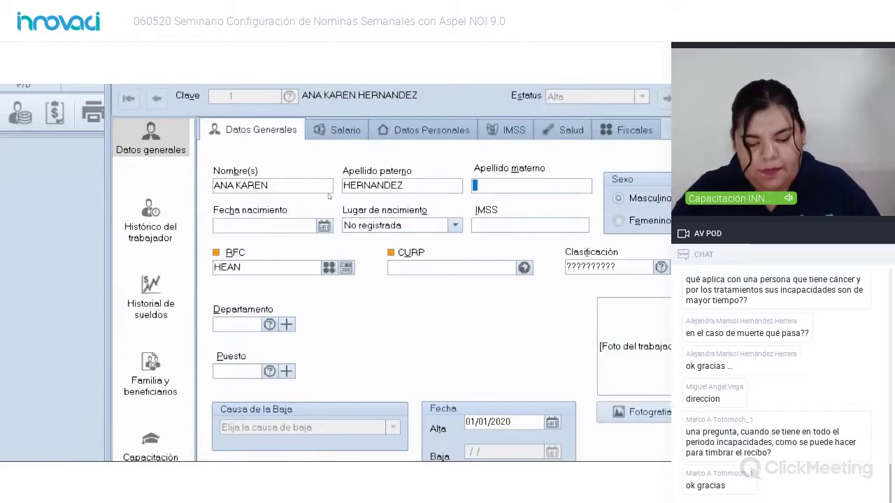
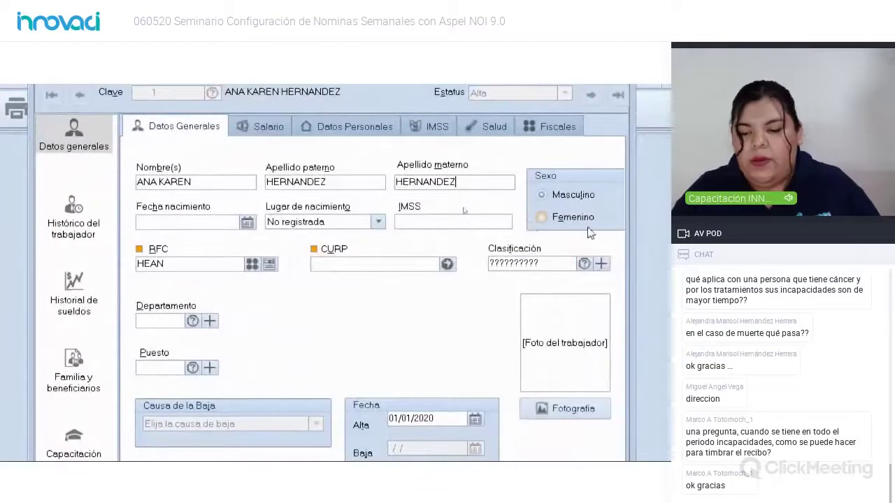
click(551, 216)
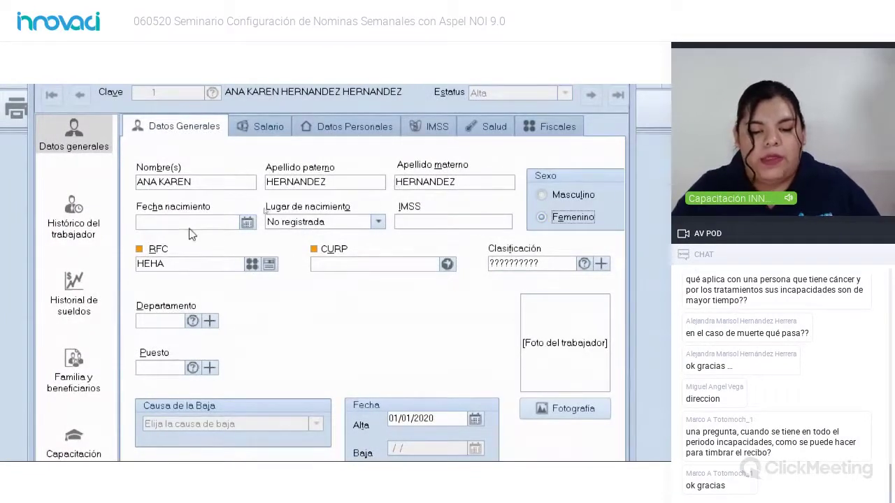
Step: Set the birth date to 30/05/1989 and the birthplace to Estado de México
click(247, 223)
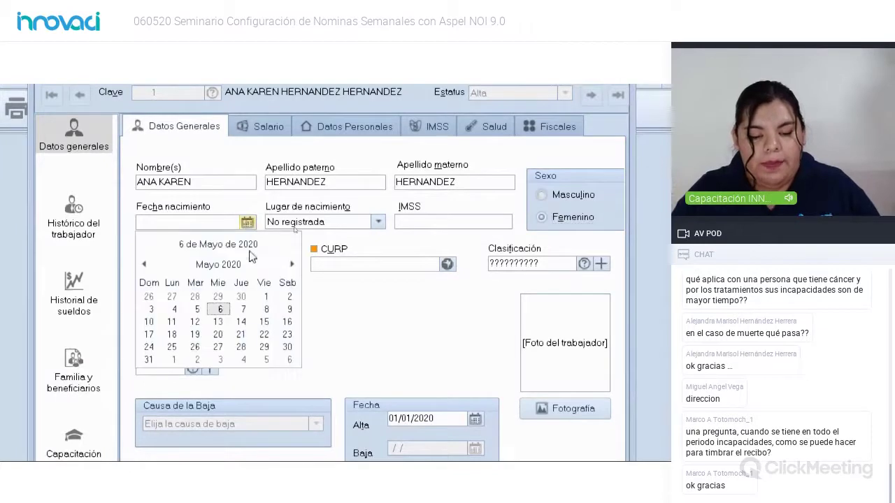
click(286, 348)
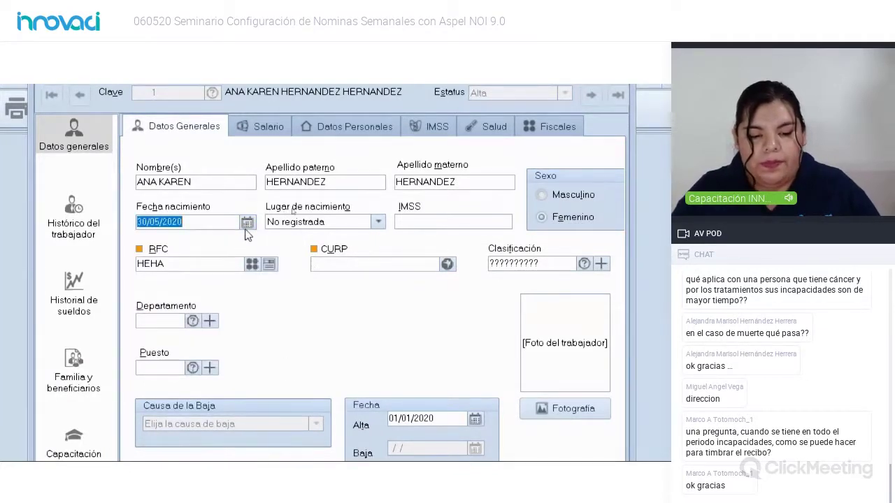
click(221, 222)
key(BackSpace)
key(BackSpace)
key(BackSpace)
key(BackSpace)
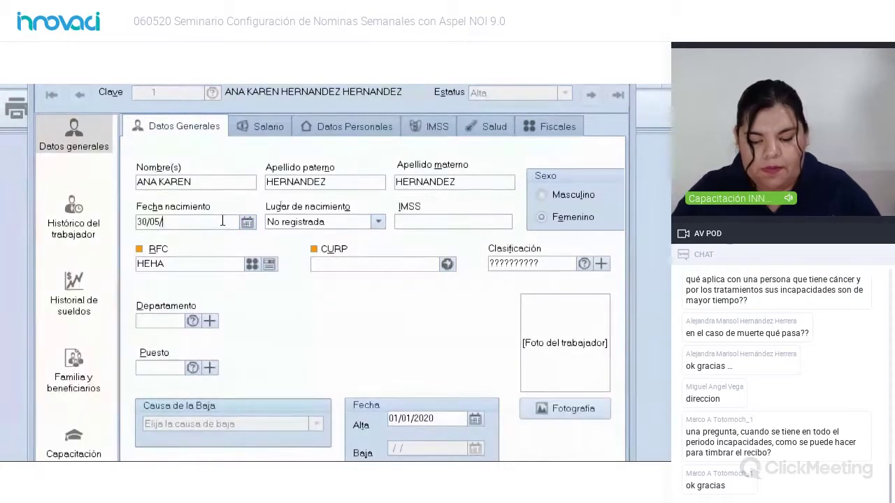
text(1989)
key(Tab)
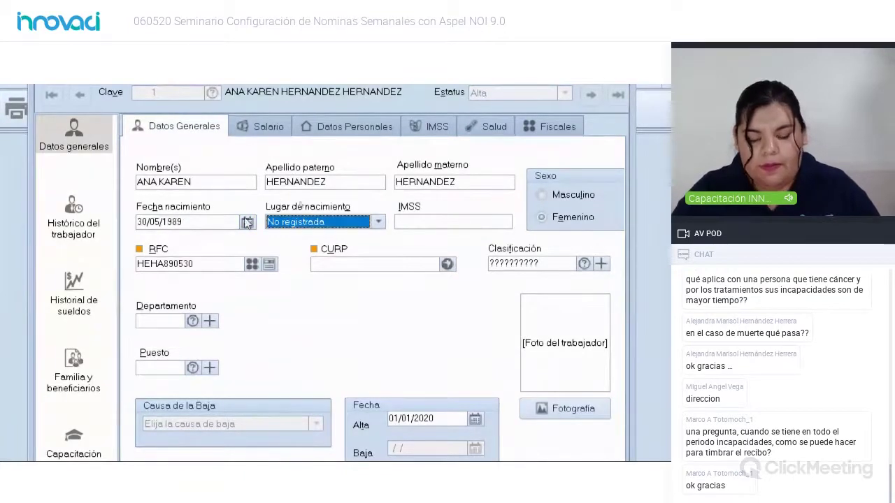
key(alt+Down)
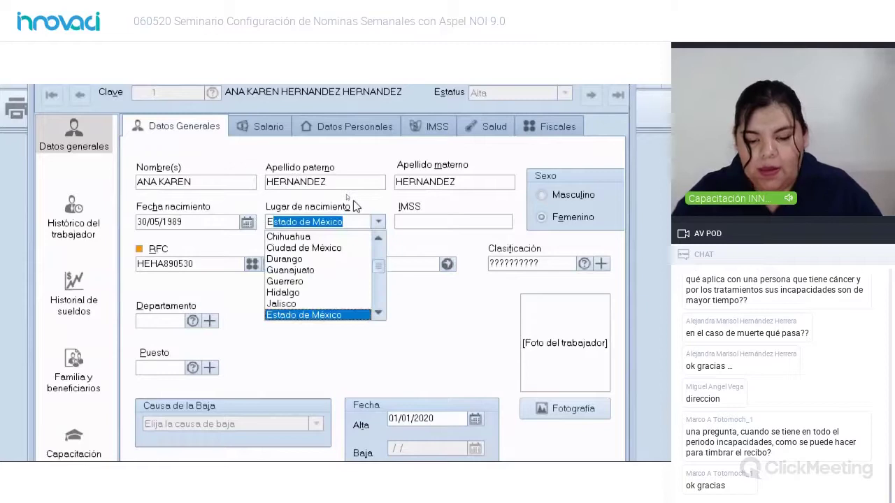
key(Return)
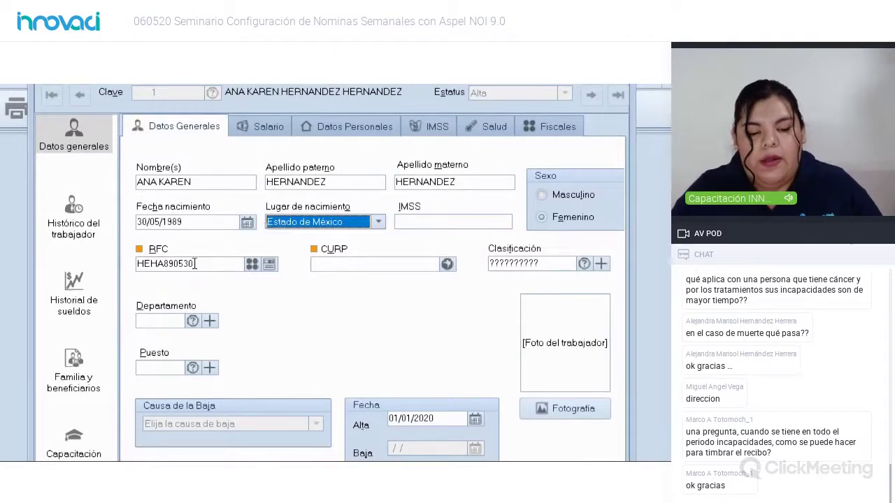
drag(192, 264, 132, 266)
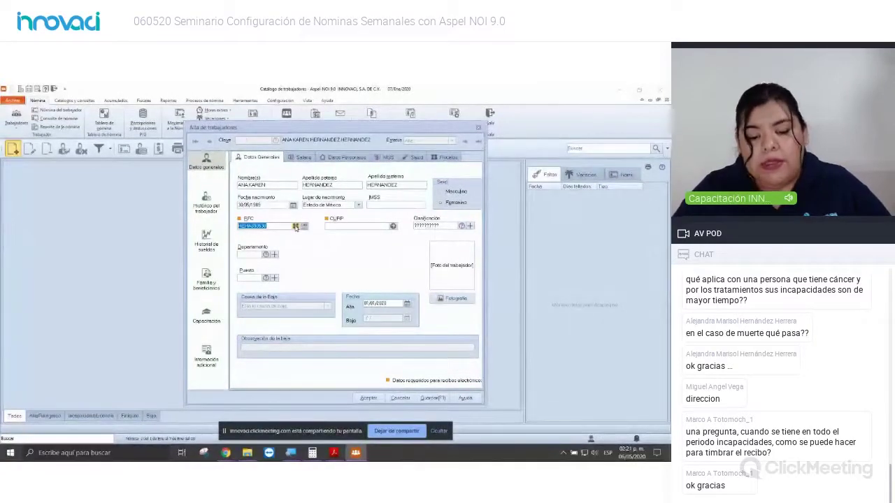
Step: Generate the worker's full RFC from her data and accept it
click(296, 227)
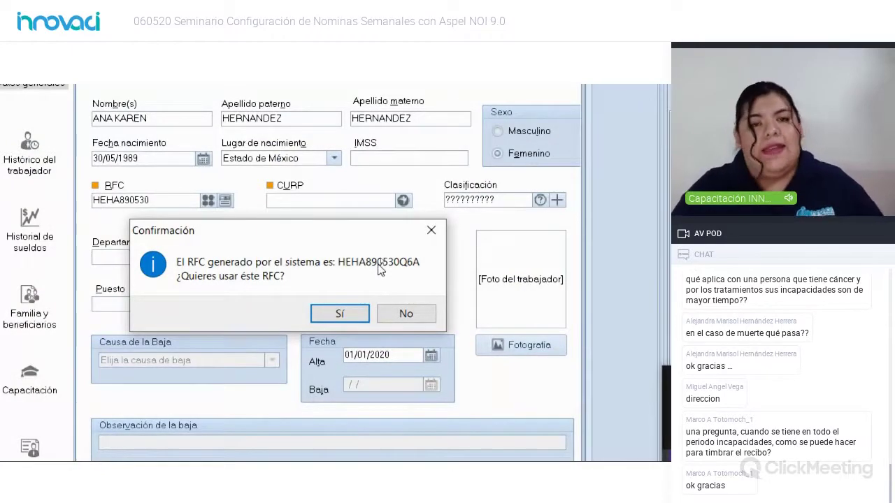
click(341, 315)
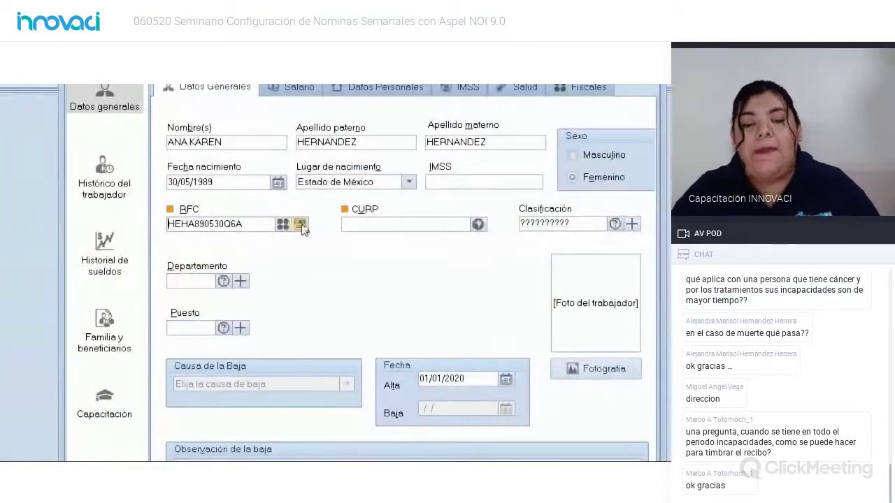
Step: Verify the worker's RFC and acknowledge the successful verification message
click(301, 224)
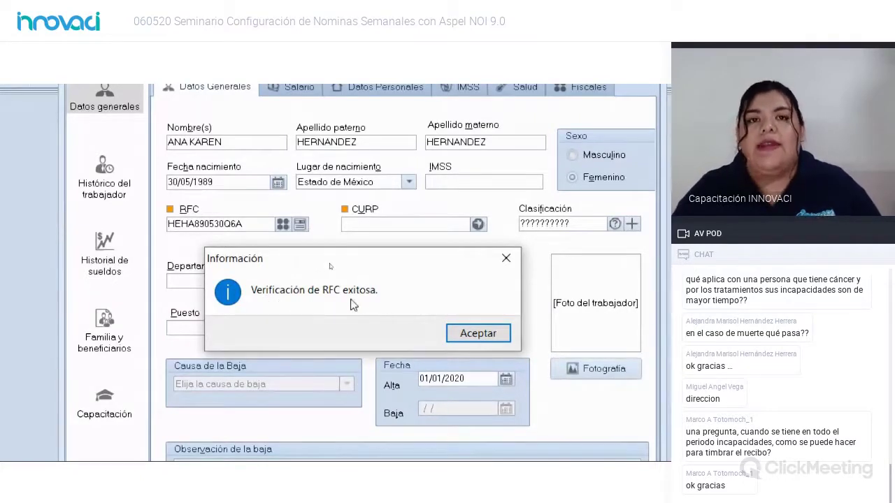
click(478, 334)
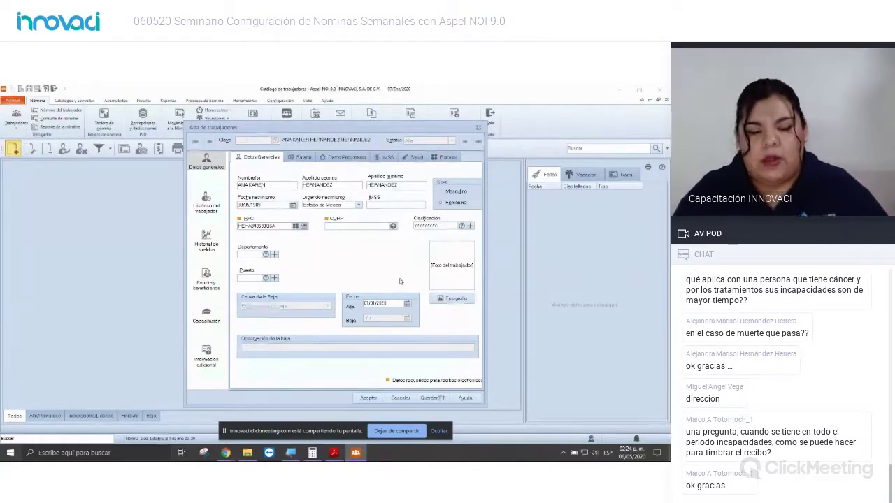
Step: Generate and accept the worker's CURP, assign her catalog position, and show the Salario section
click(394, 226)
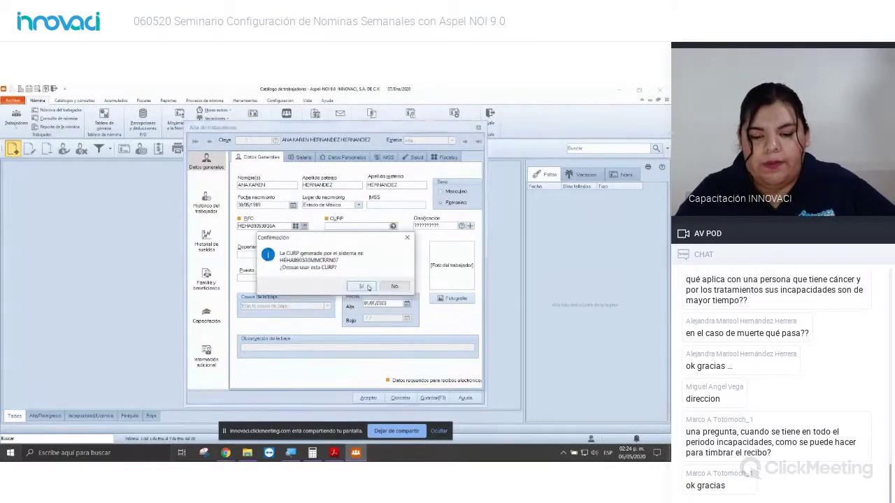
key(Return)
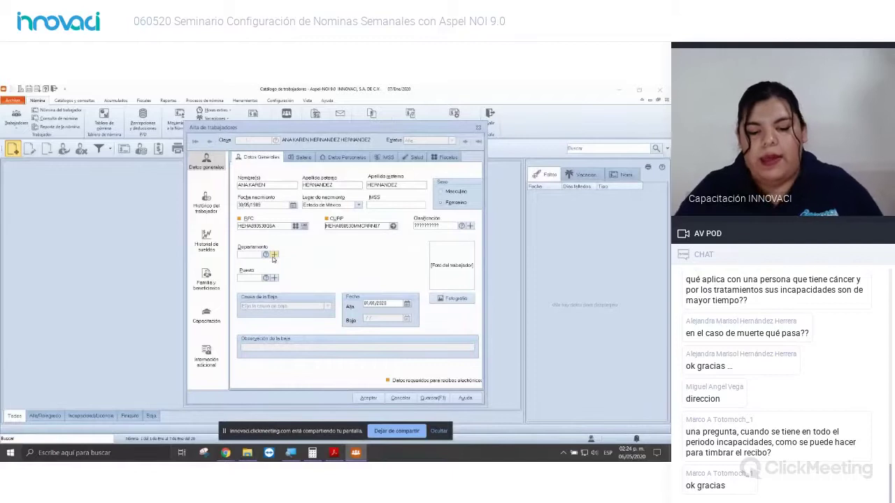
click(266, 279)
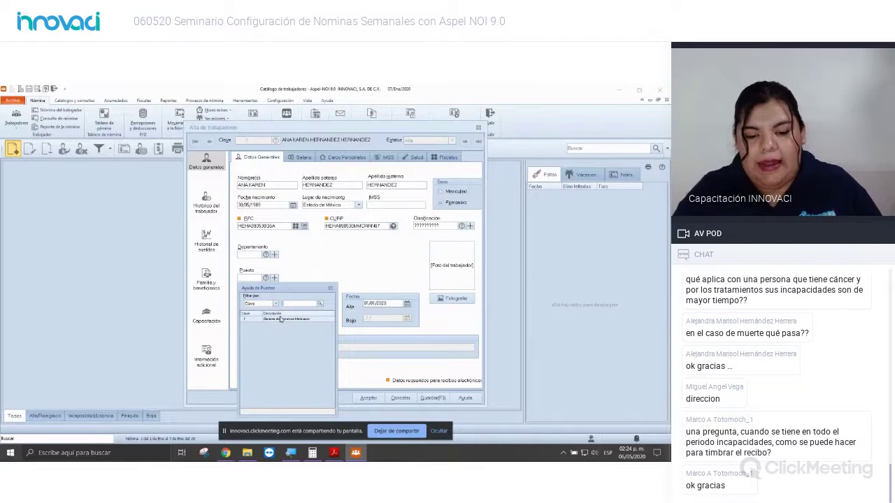
double_click(281, 319)
click(300, 156)
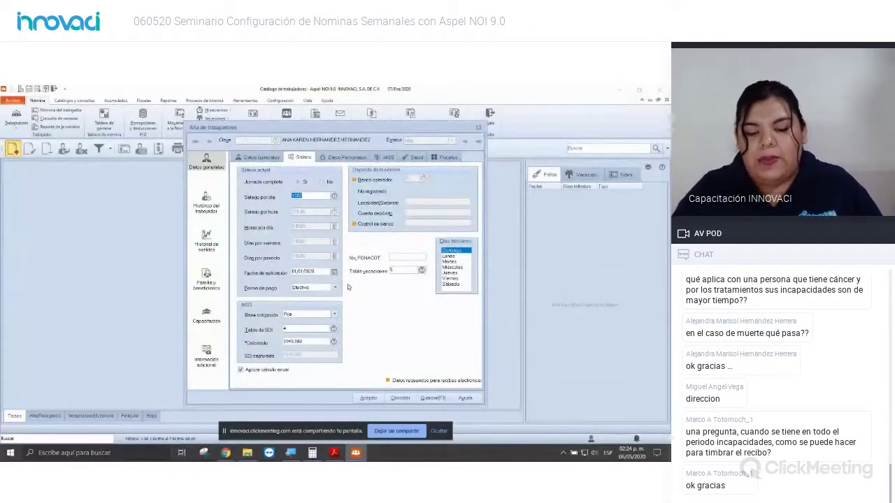
Step: Set payment to Transferencia via bank 012 BBVA BANCOMER and paste the bank control number
click(335, 288)
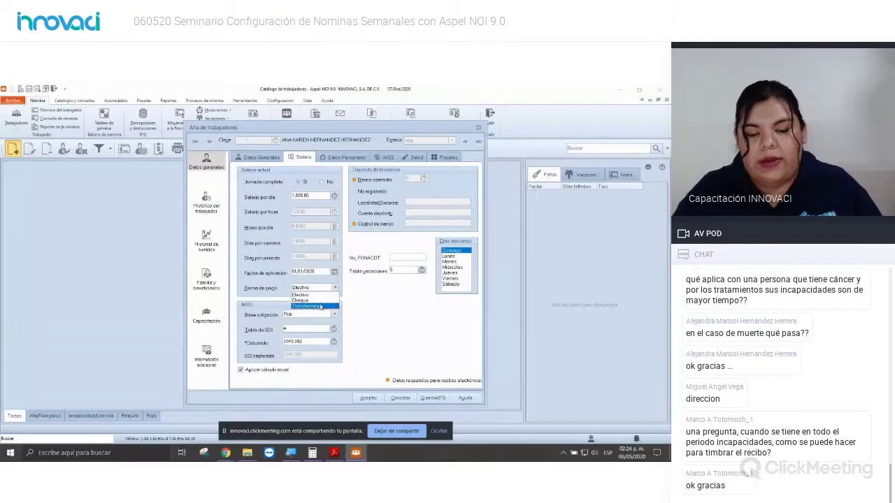
click(321, 306)
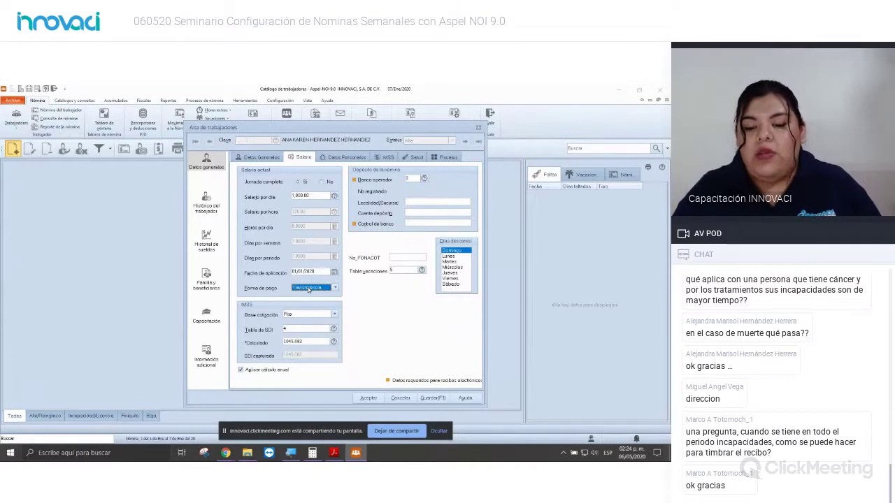
click(424, 179)
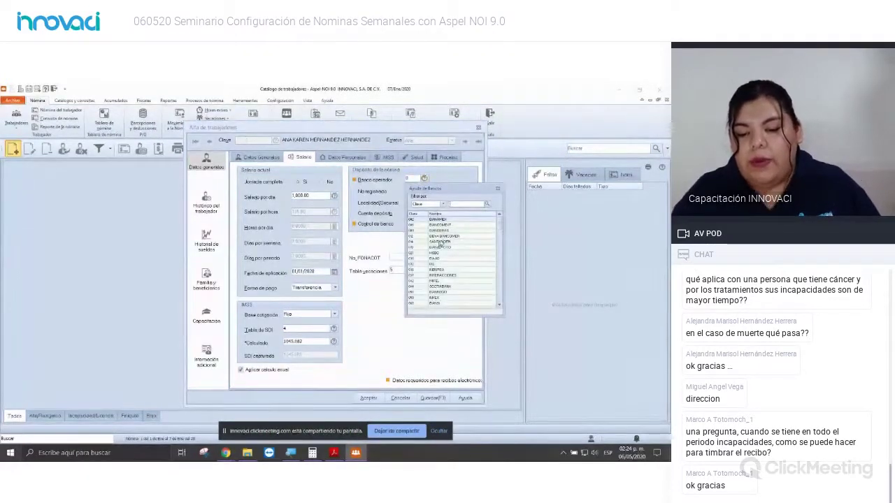
double_click(445, 237)
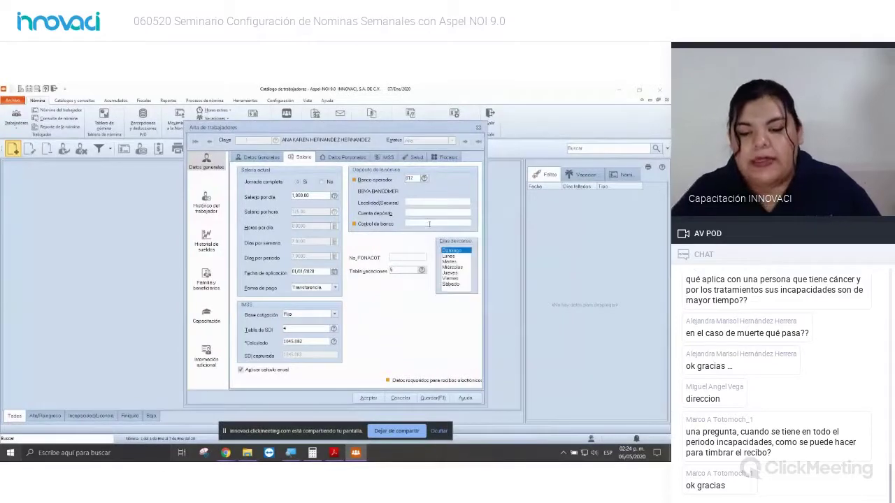
click(417, 222)
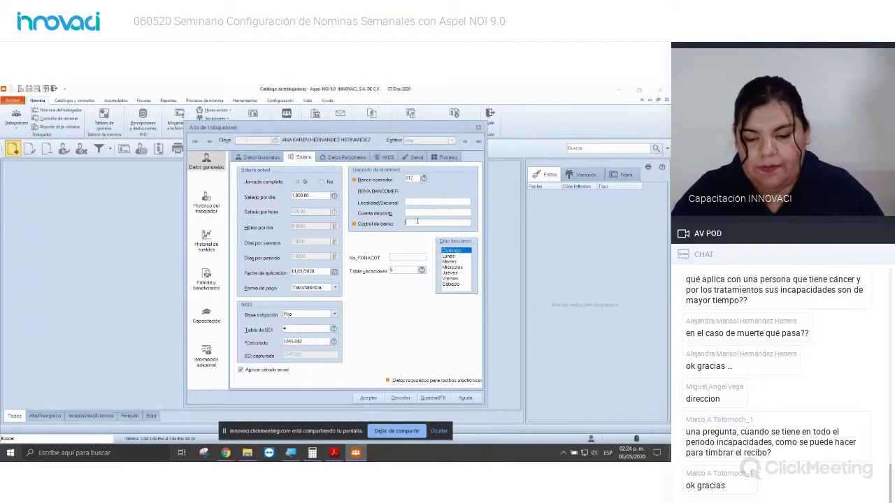
key(ctrl+v)
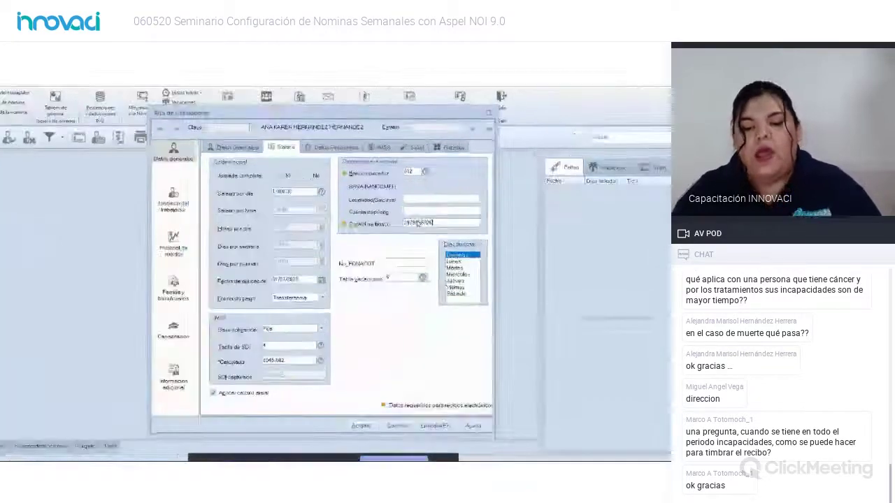
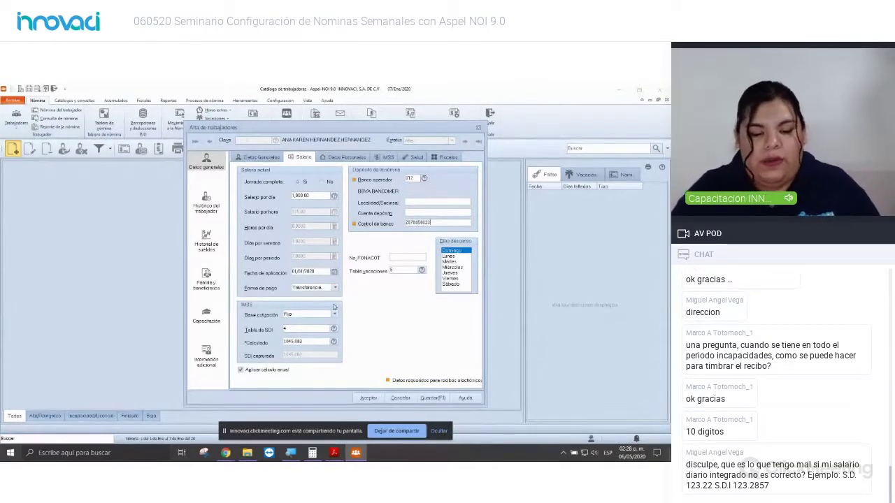
Step: Set the IMSS contribution base (Base cotización) to Mixta, keeping the calculated SDI at 1045.082
click(334, 315)
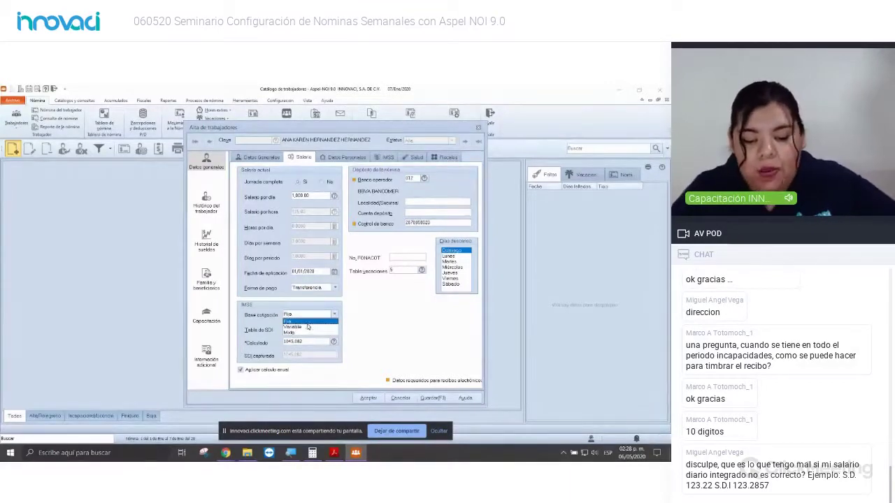
click(308, 327)
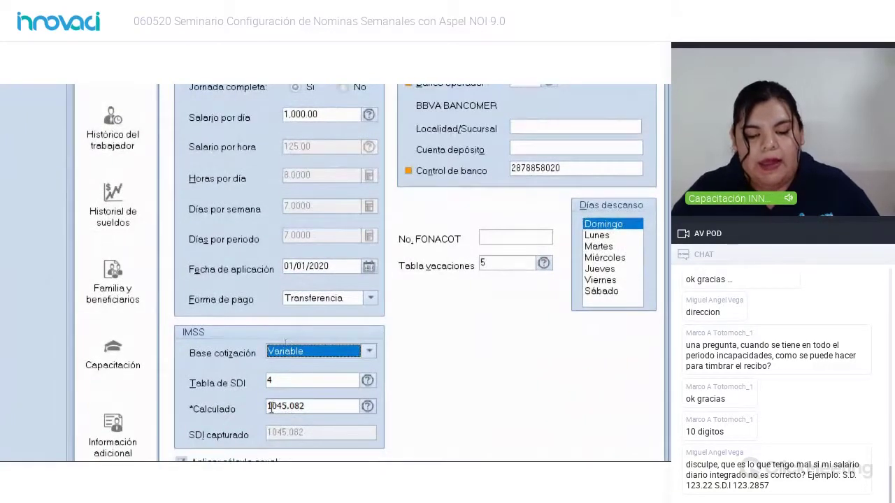
click(329, 353)
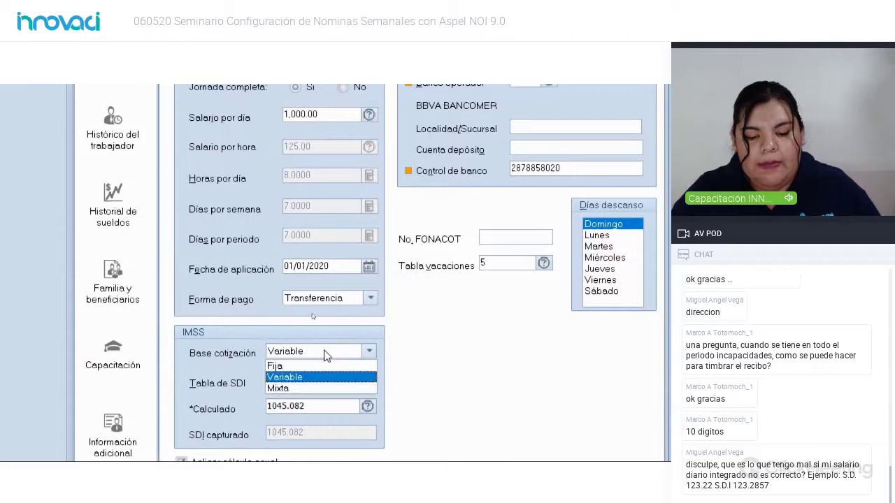
click(304, 389)
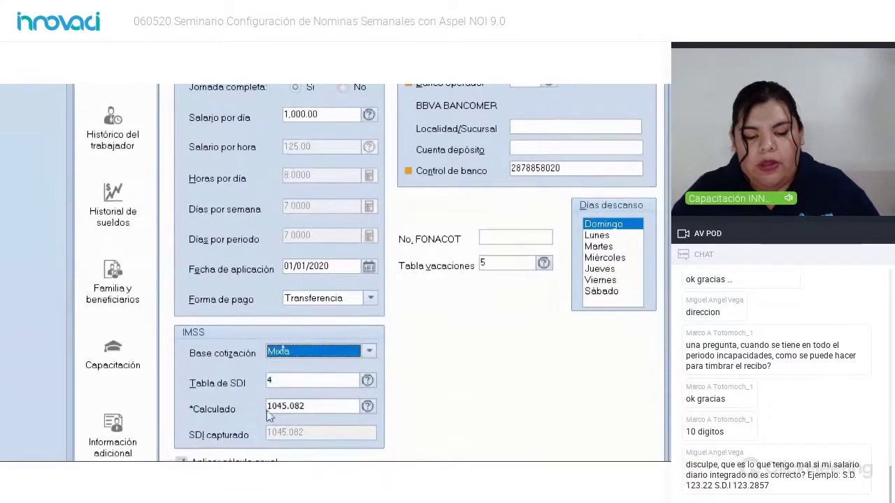
click(302, 412)
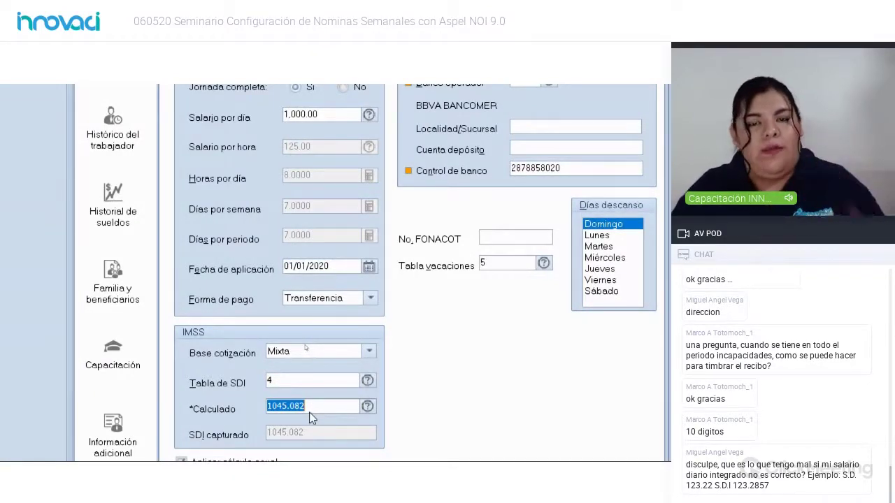
scroll(309, 412, down, 1)
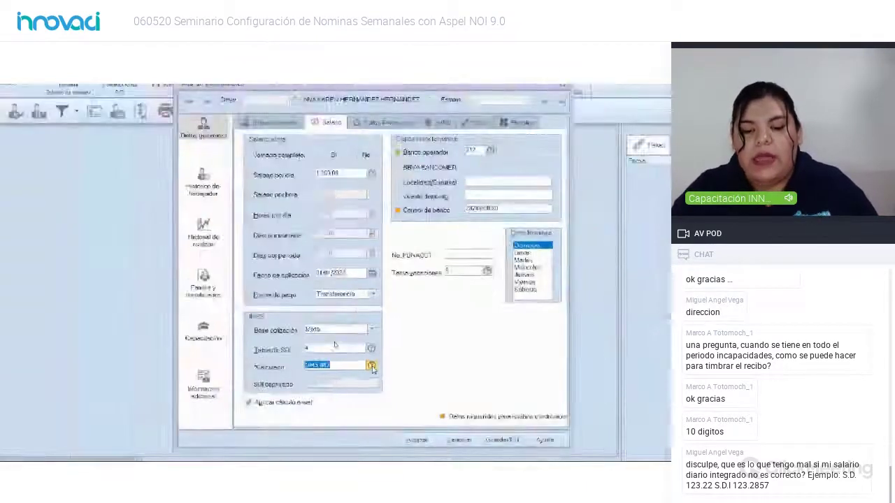
click(372, 365)
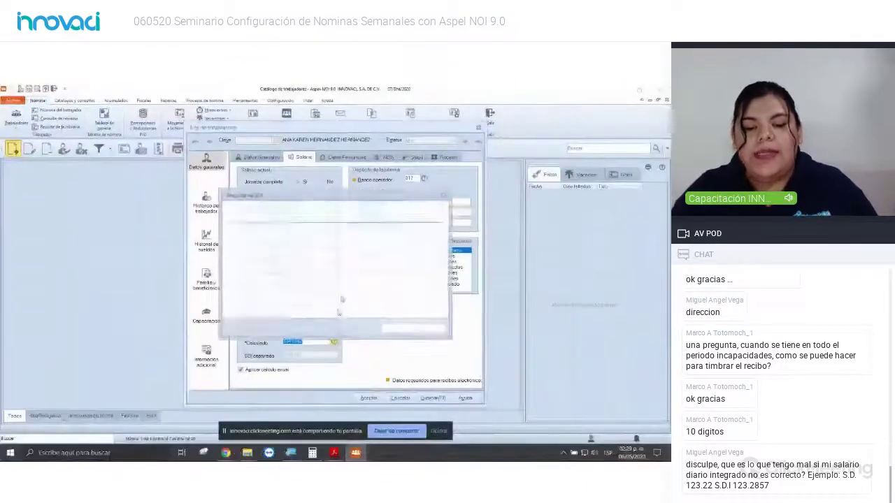
drag(355, 199, 351, 180)
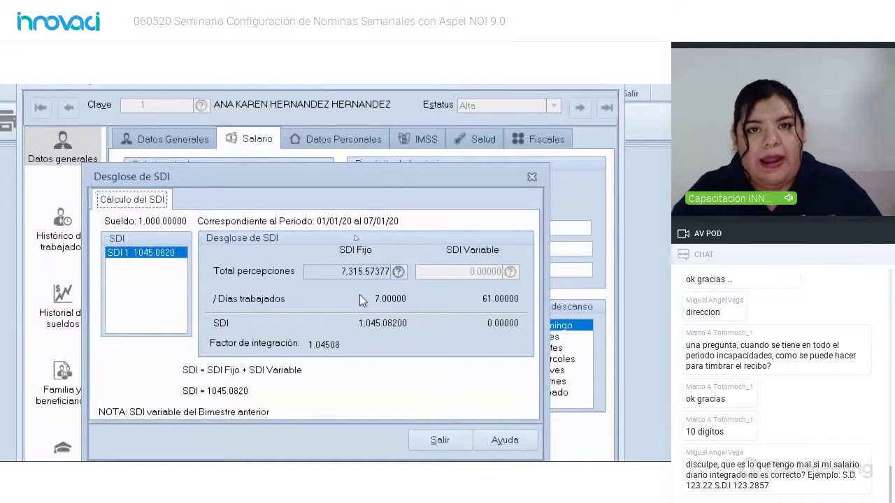
click(398, 272)
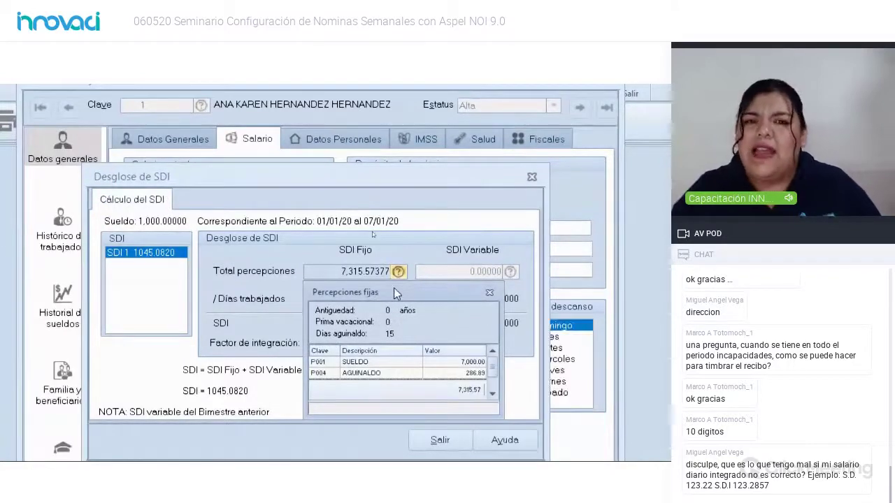
drag(394, 288, 304, 190)
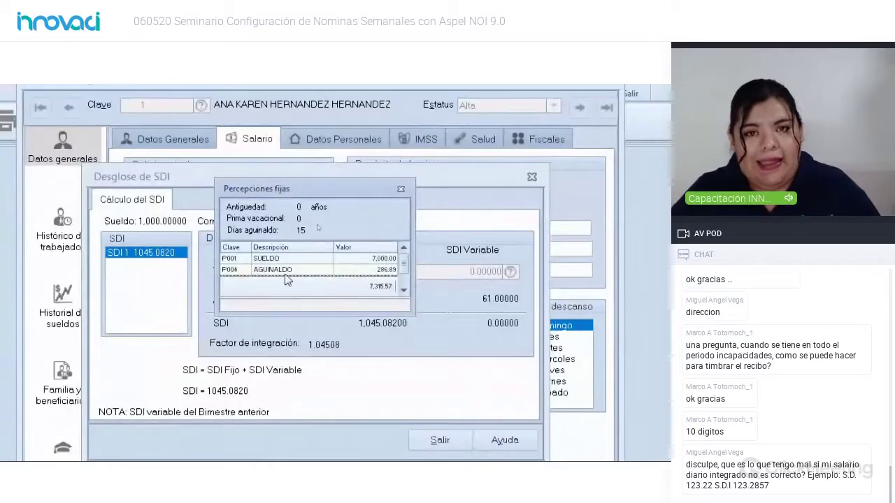
click(404, 290)
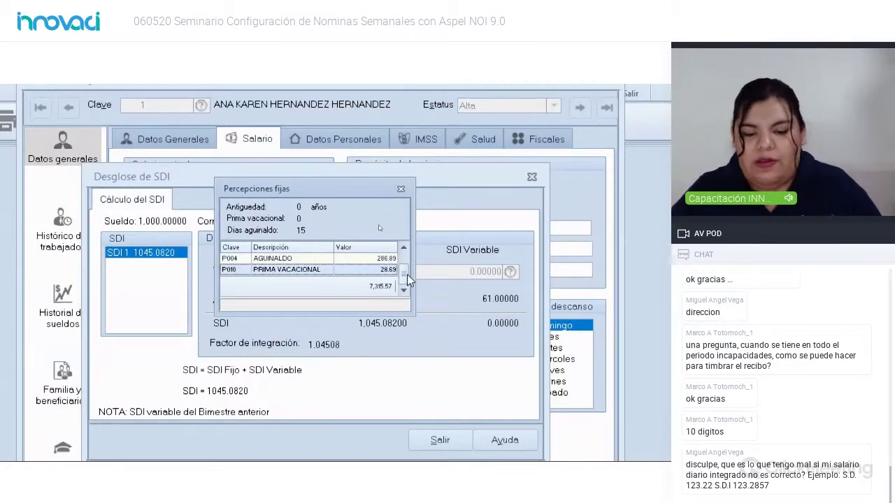
scroll(408, 278, up, 1)
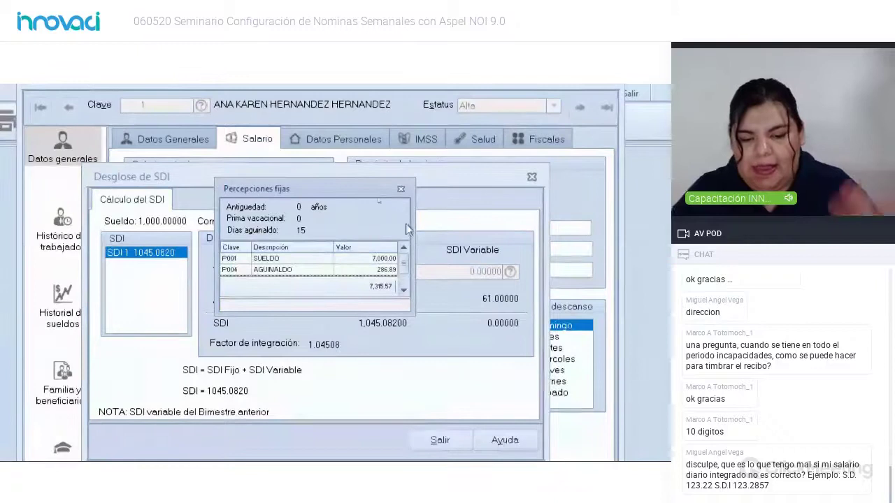
click(402, 189)
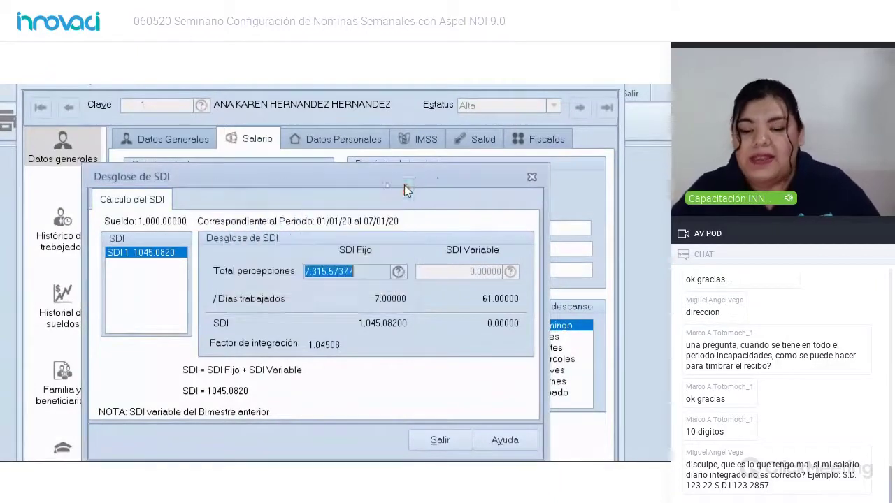
click(531, 177)
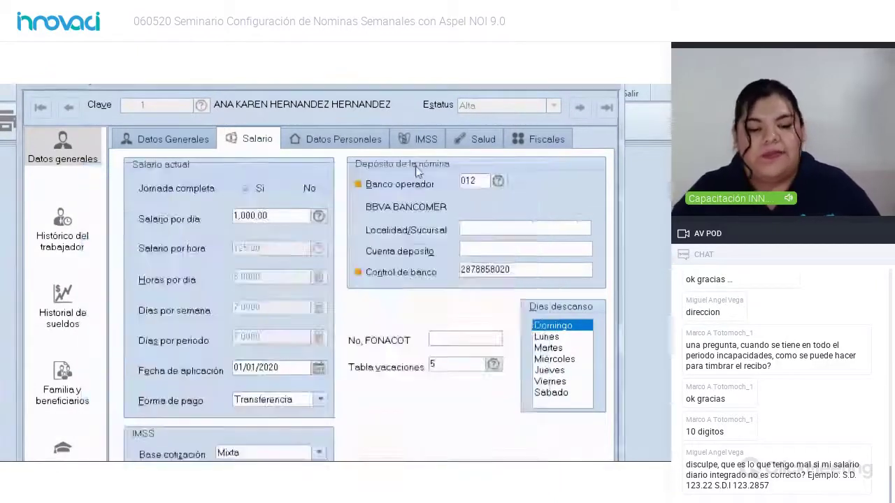
Step: In Datos Generales, change the worker's Alta hire date to 23/06/2014 using the calendar
click(199, 143)
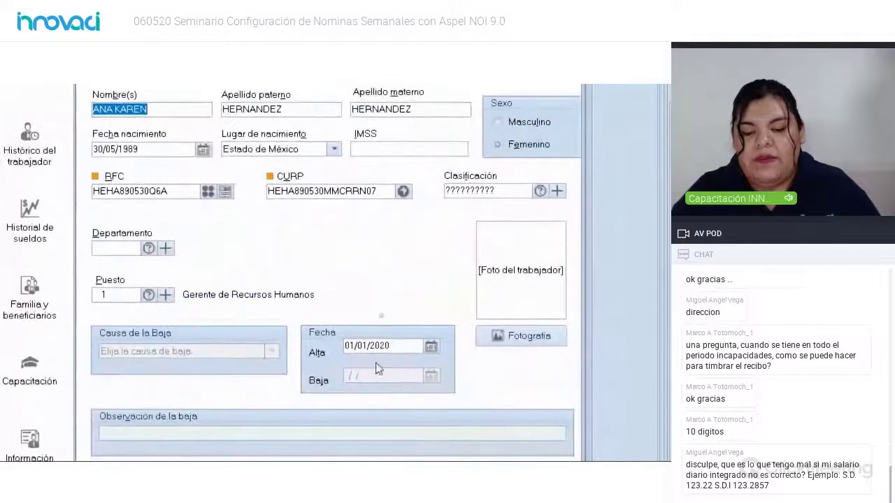
click(390, 348)
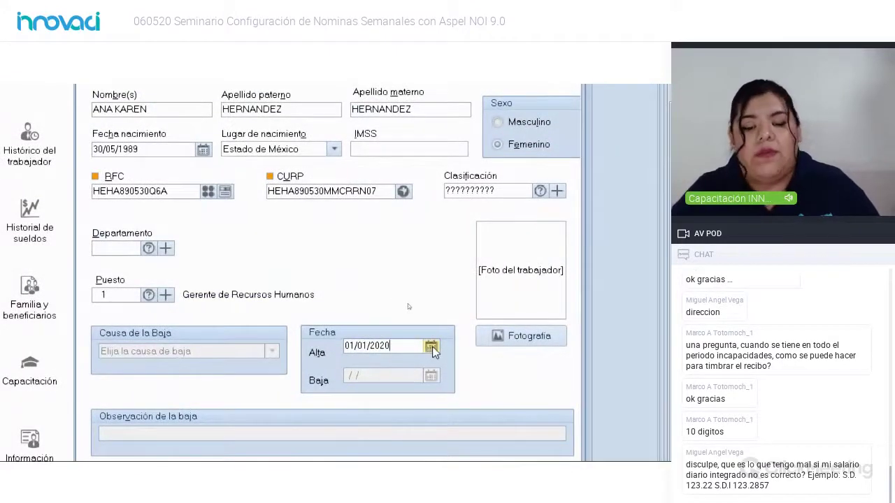
click(431, 348)
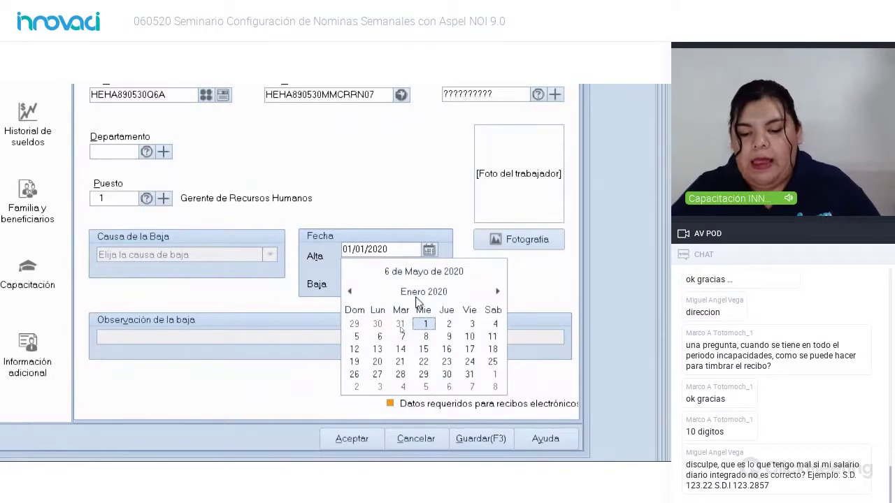
double_click(418, 293)
click(351, 292)
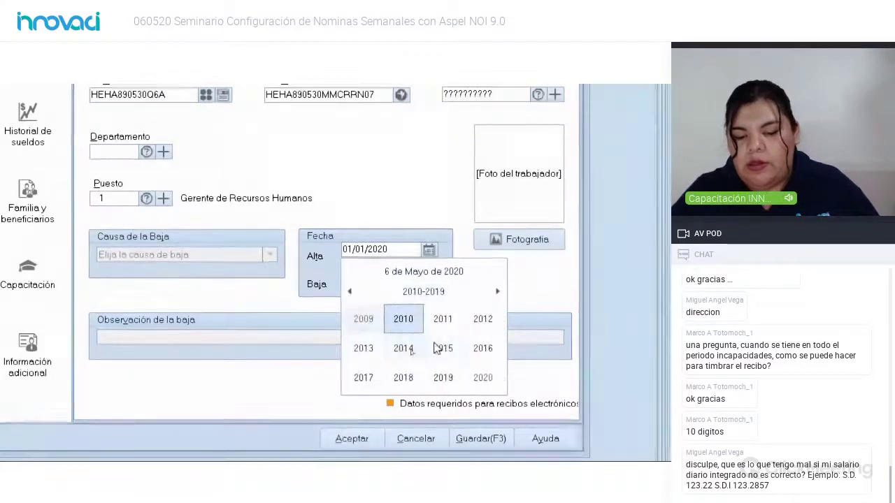
click(406, 349)
click(406, 348)
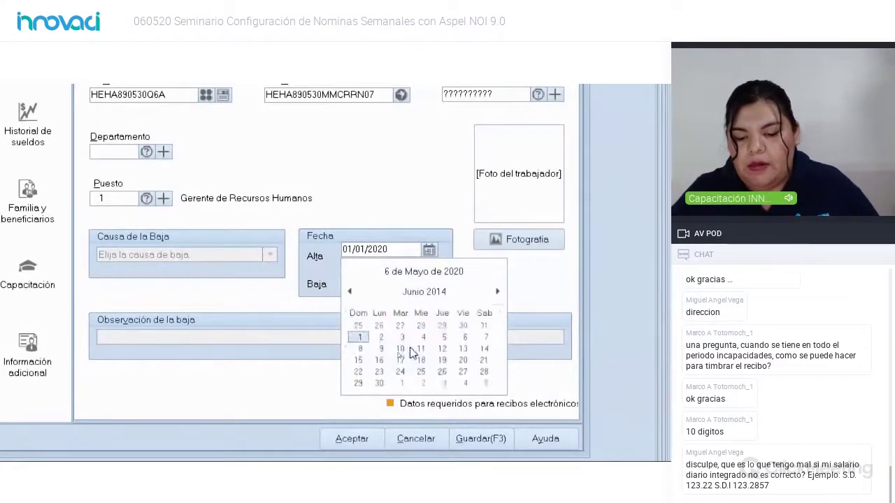
click(376, 374)
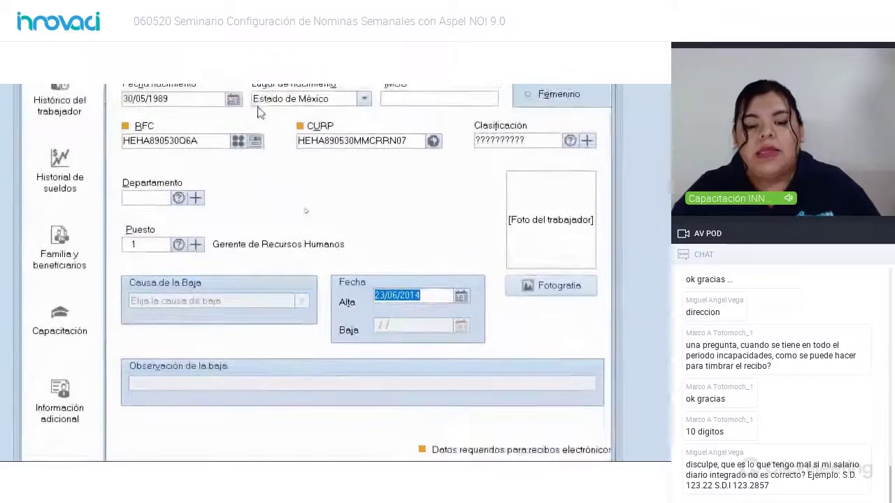
Step: Review the SUELDO and PRIMA VACACIONAL earnings behind the 1050.5464 SDI, then close both breakdown windows
click(290, 109)
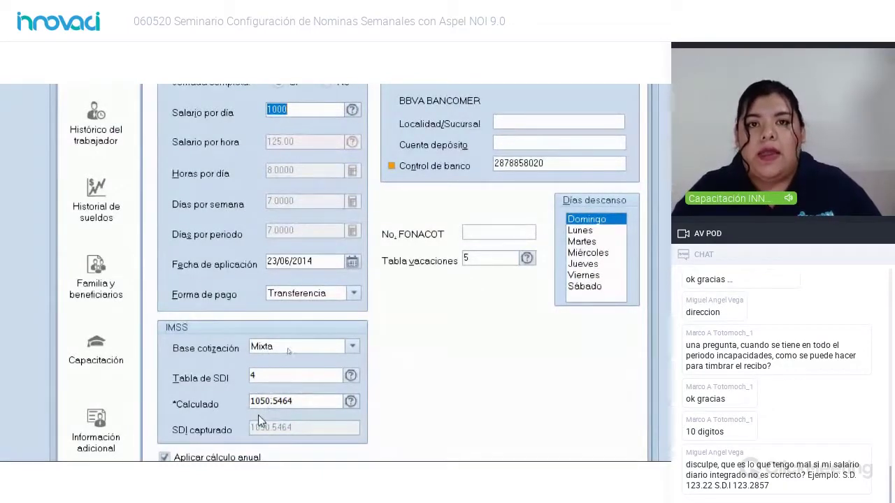
click(352, 400)
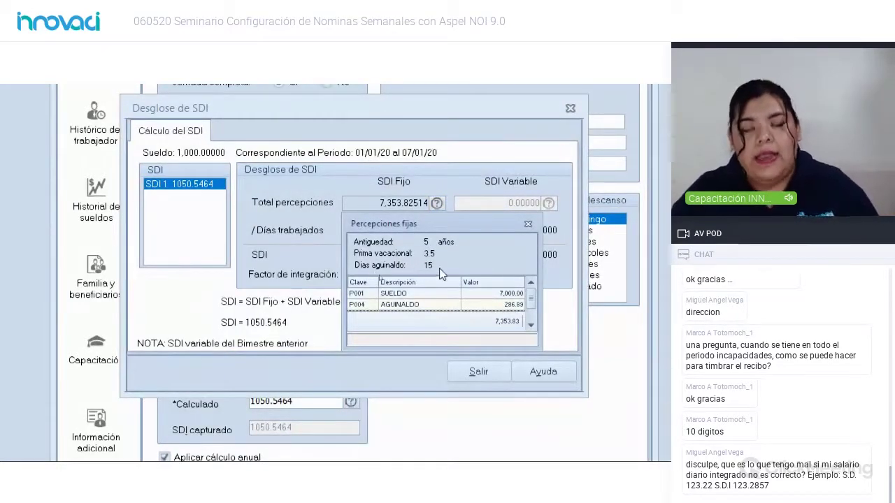
click(507, 295)
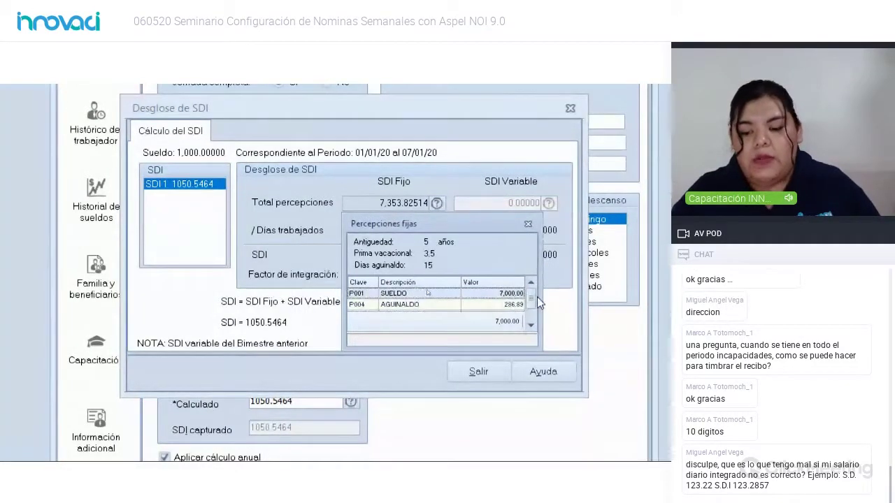
scroll(533, 306, down, 1)
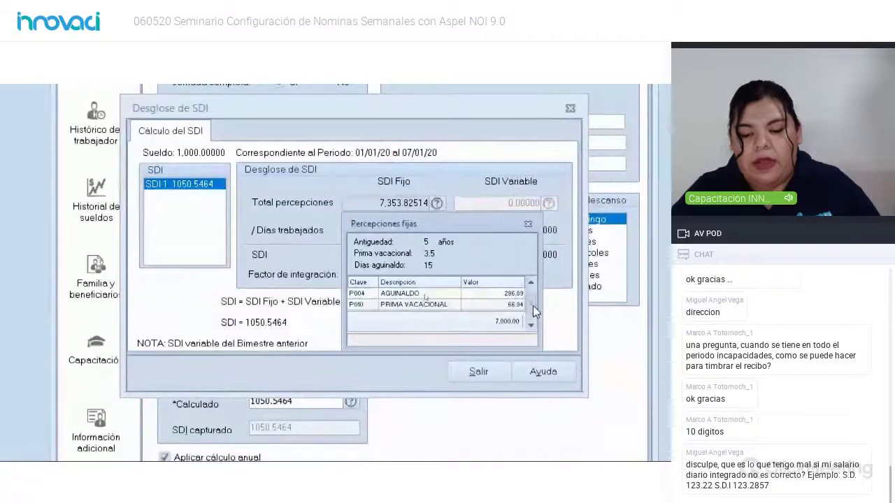
click(502, 306)
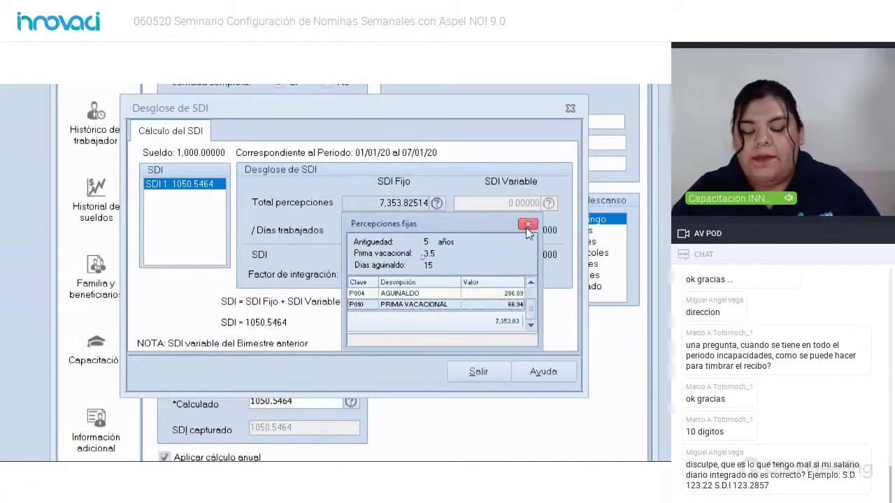
drag(482, 221, 450, 281)
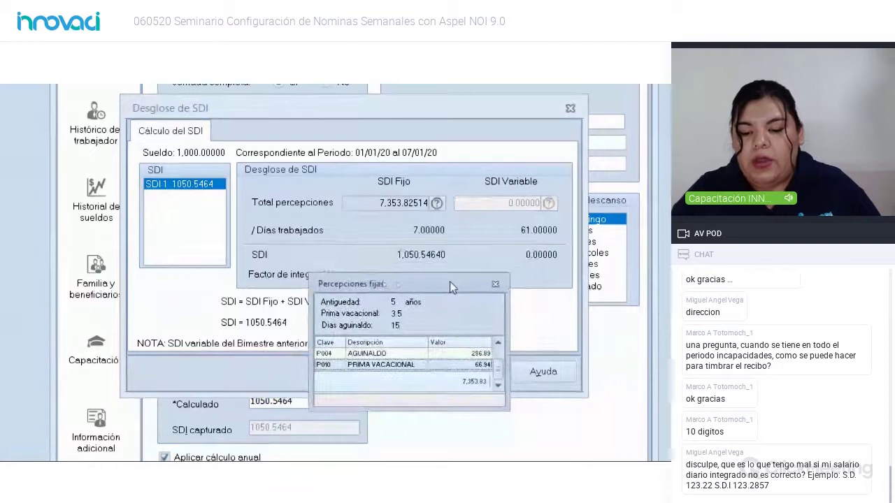
click(495, 285)
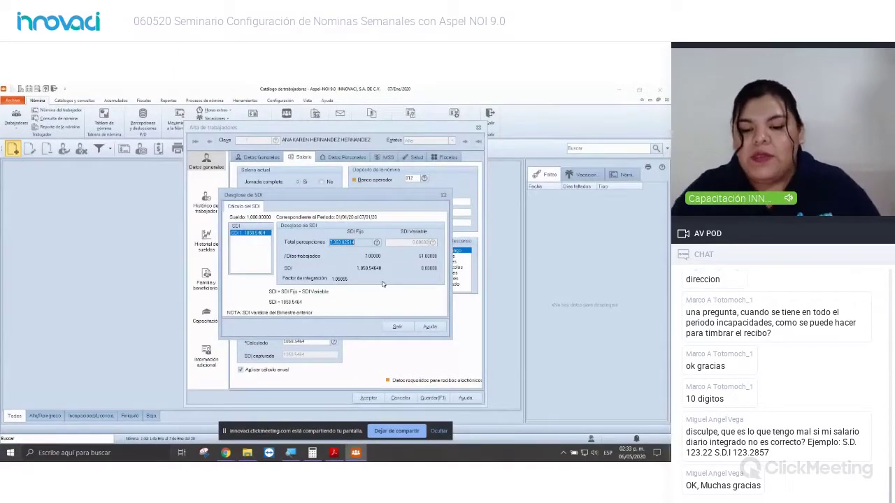
click(443, 196)
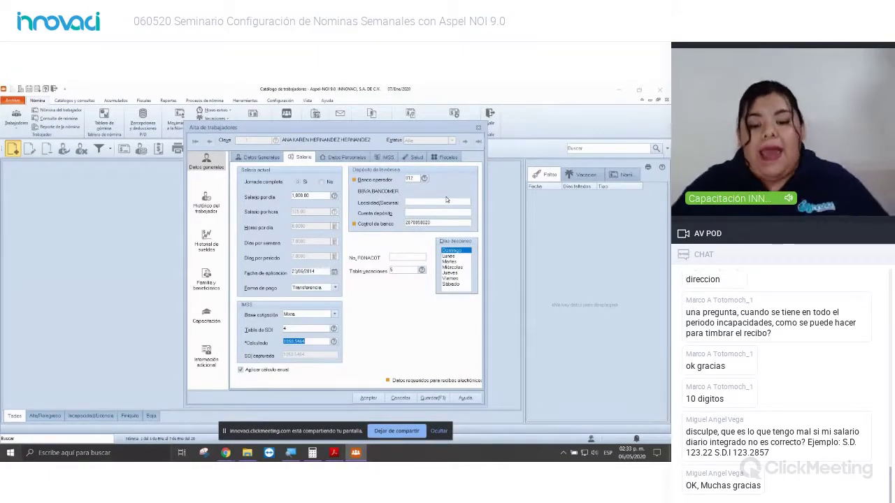
Step: Switch the contribution base from Mixta to Fija and show the Datos Personales section
click(330, 319)
click(307, 321)
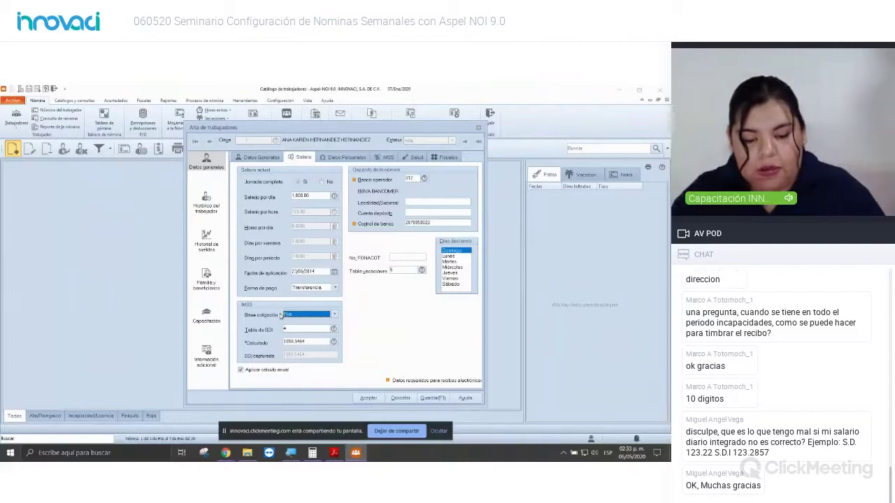
key(Tab)
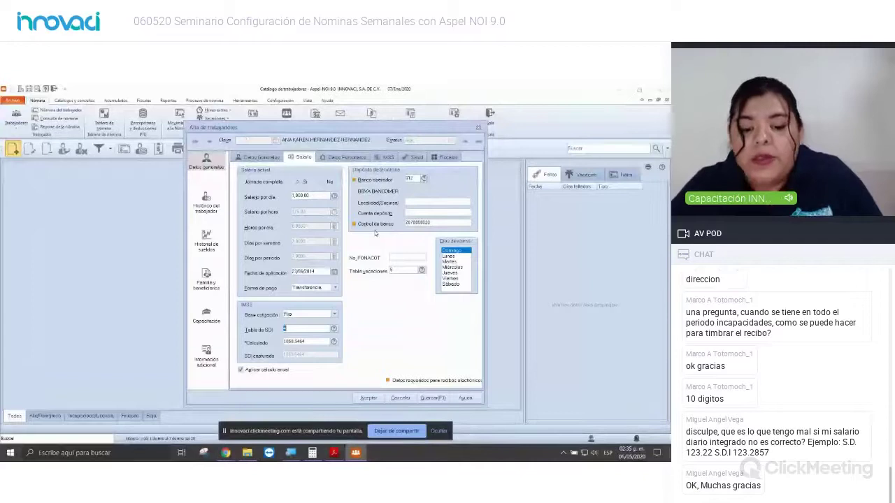
click(353, 158)
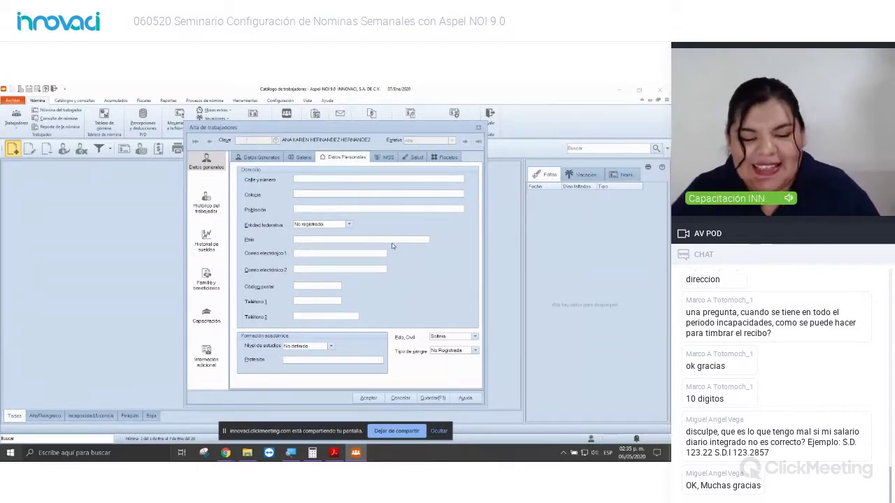
Step: Enter the worker's e-mail address in the Correo electrónico 1 field
click(321, 255)
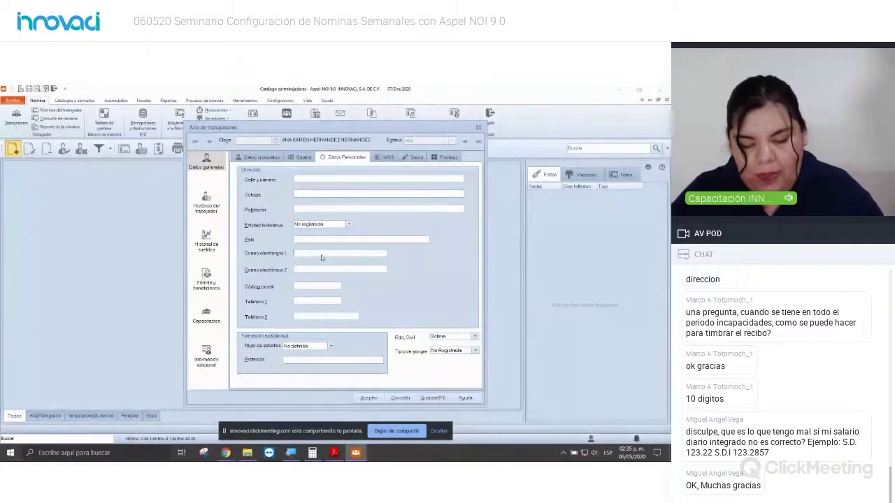
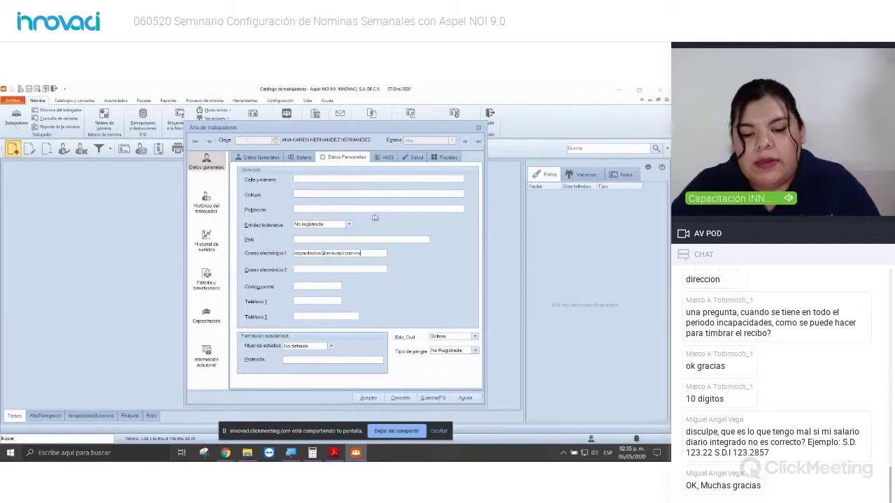
click(387, 158)
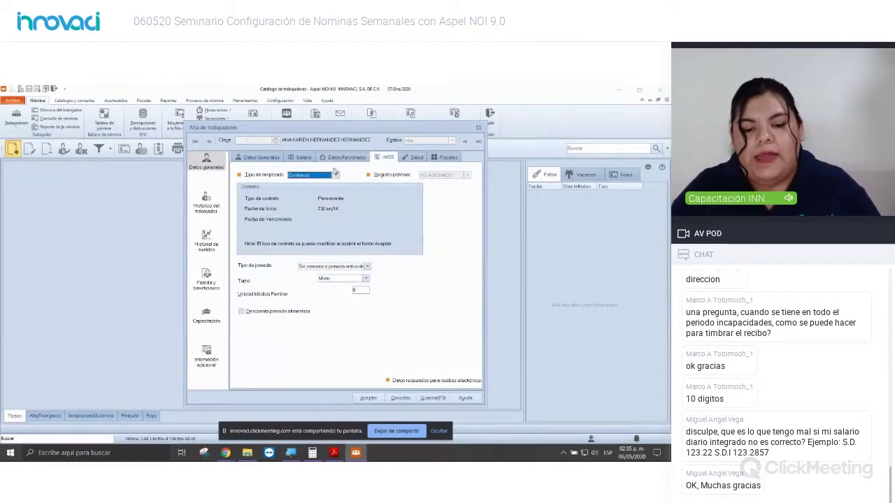
Step: Enter fiscal data: tax regime 02, federal entity Ciudad de México (DIF), contract type 01
click(415, 157)
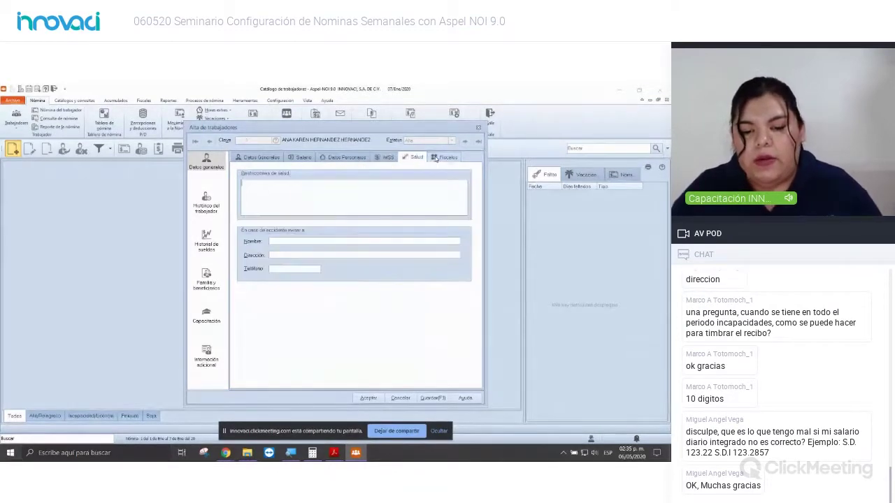
click(435, 158)
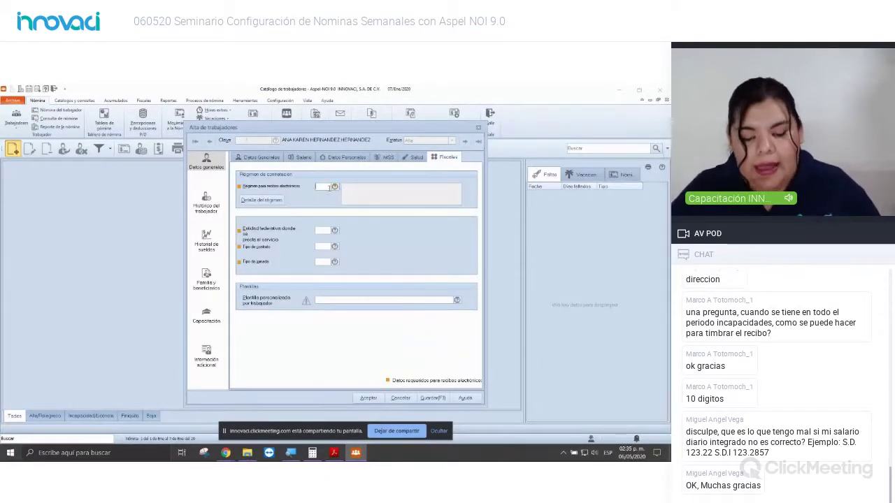
click(327, 187)
text(2)
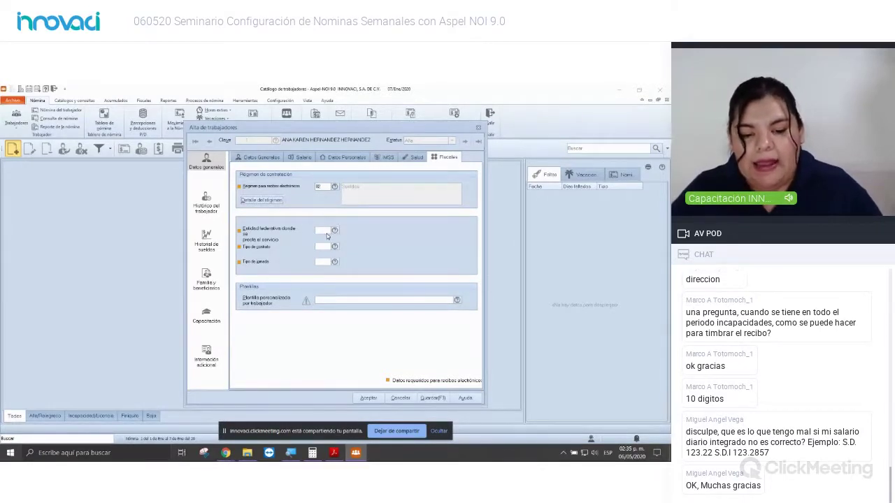
click(325, 230)
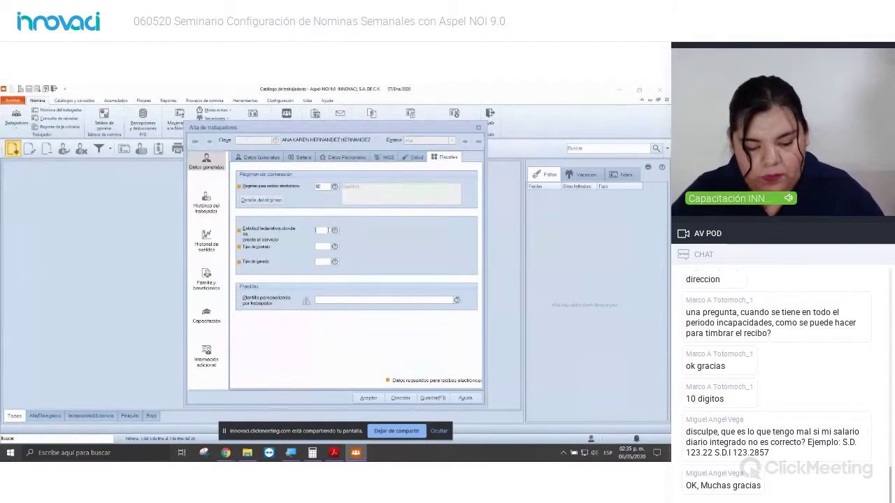
text(DIF)
key(Tab)
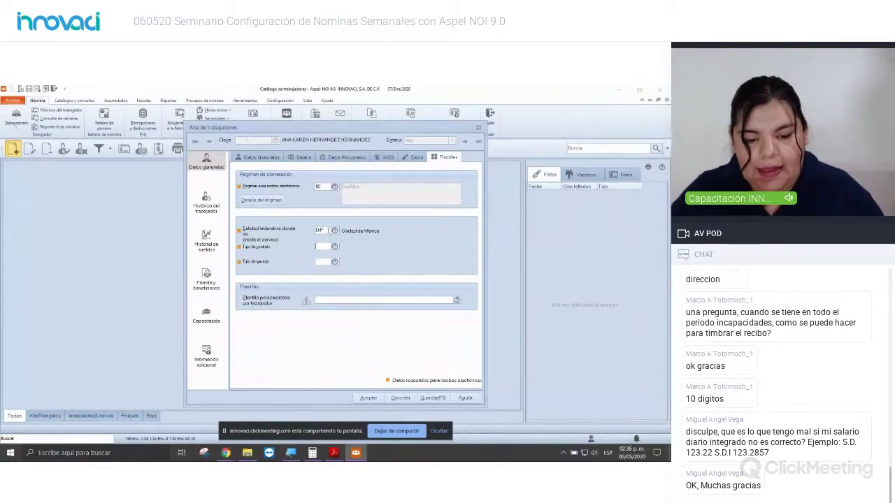
text(01)
key(Tab)
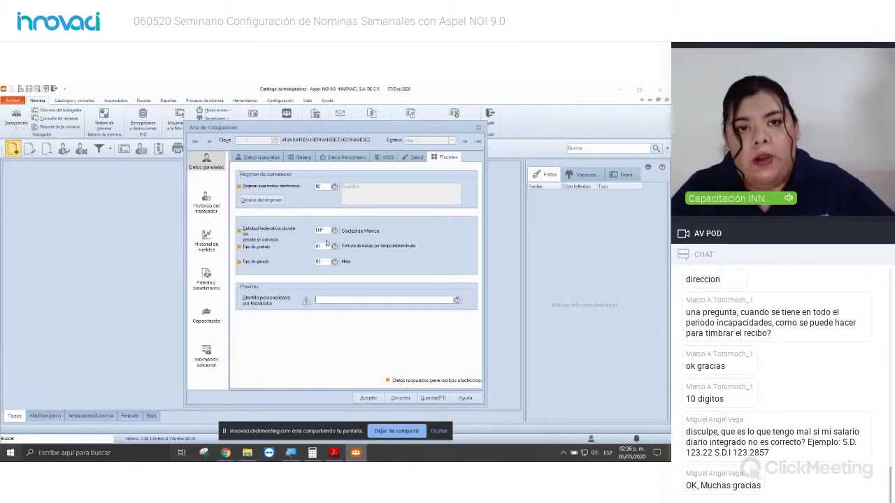
Step: Save the worker record and confirm her permanent contract
click(367, 399)
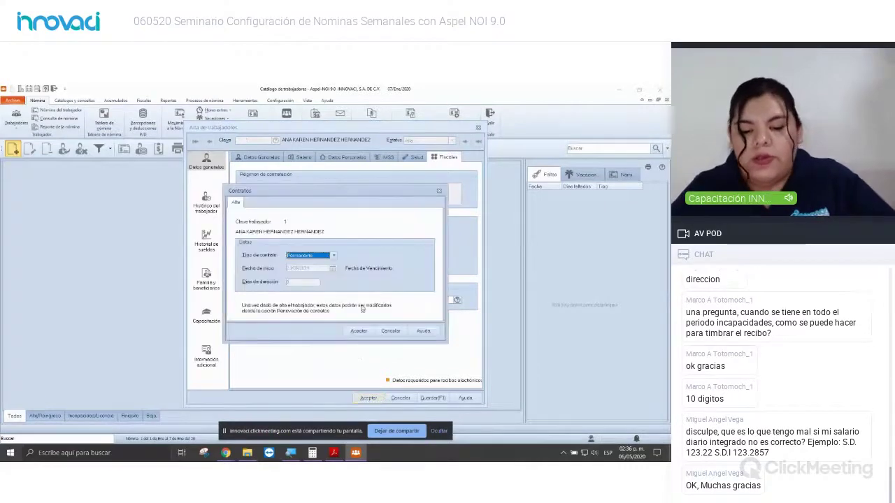
click(363, 334)
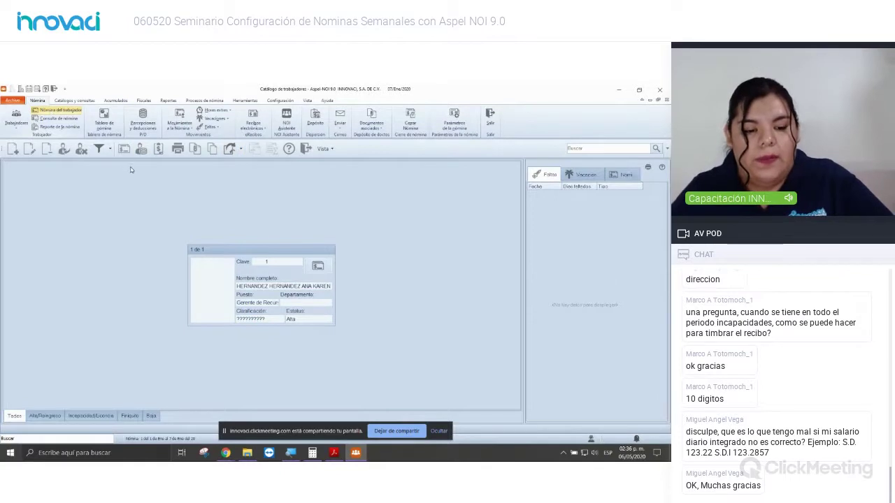
click(64, 119)
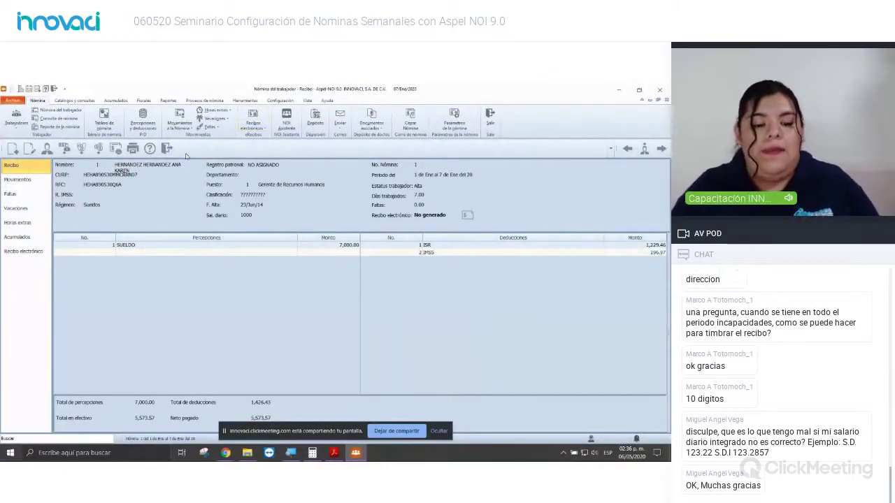
Step: Close the worker's payroll receipt and the worker catalogue
click(166, 148)
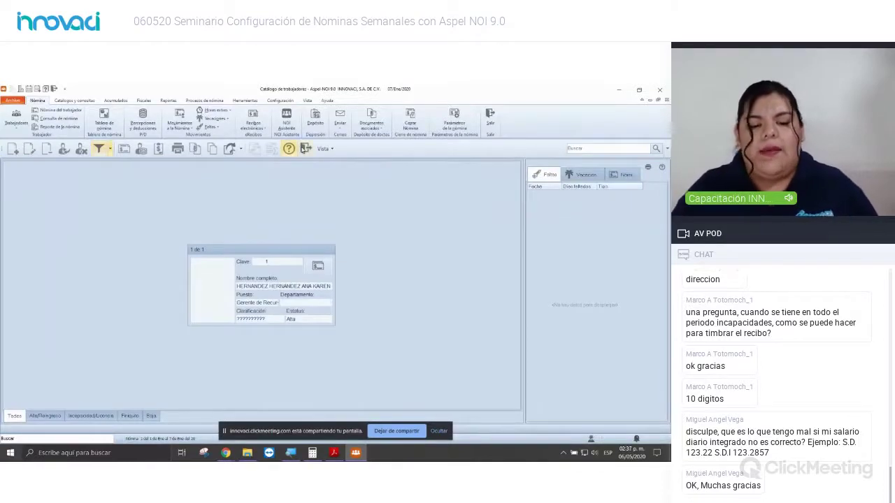
key(Escape)
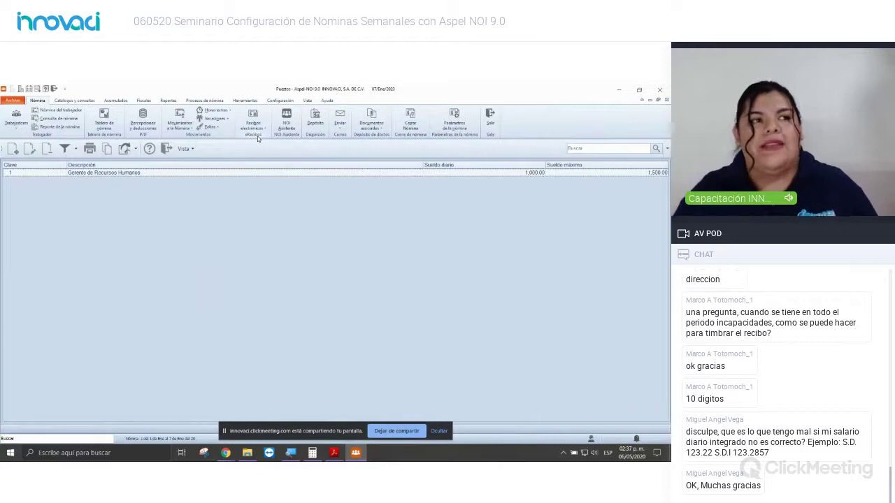
Step: Close the Puestos catalog and open the Administrador de periodos
key(Escape)
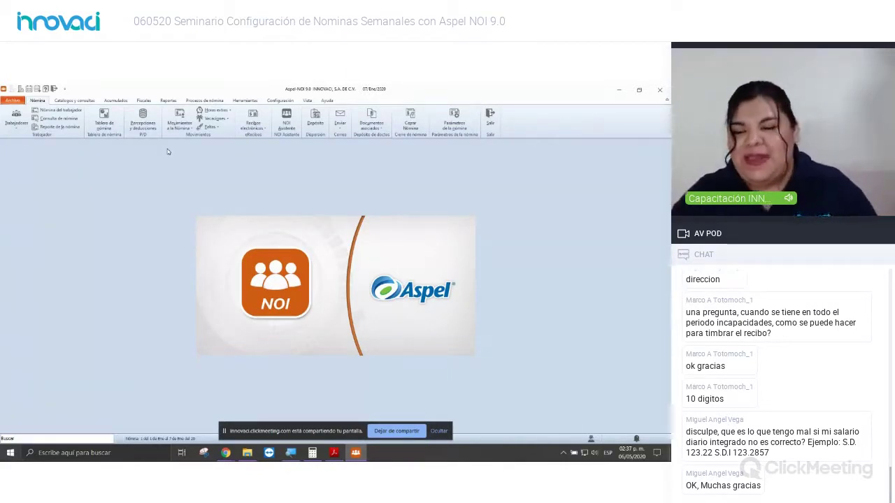
click(29, 90)
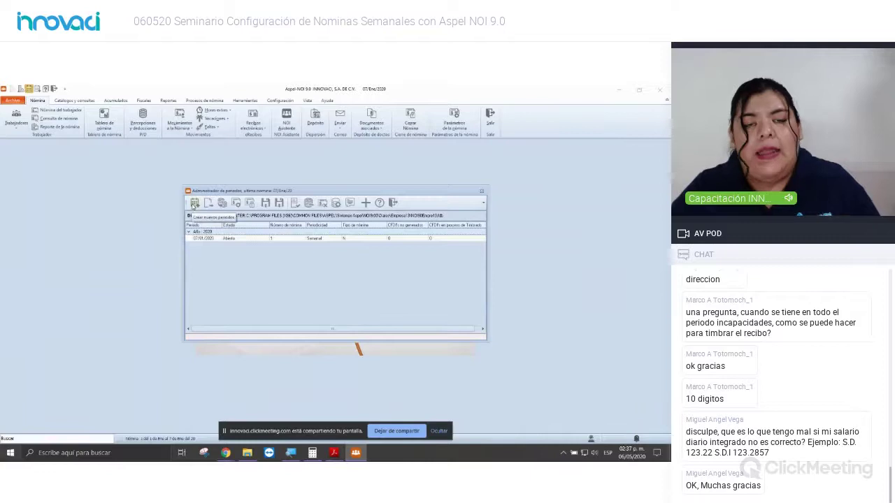
Step: Generate the next weekly period dated 14/01/2020 via Crear siguiente periodo and change to it
click(193, 204)
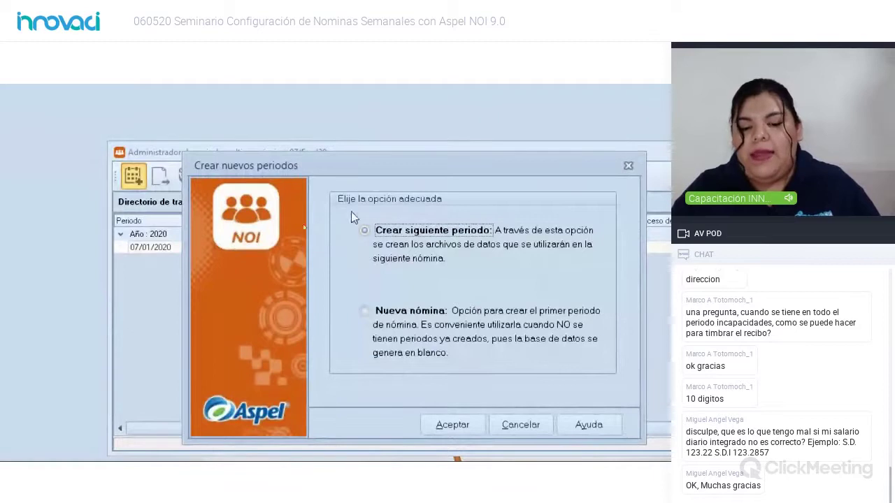
click(452, 424)
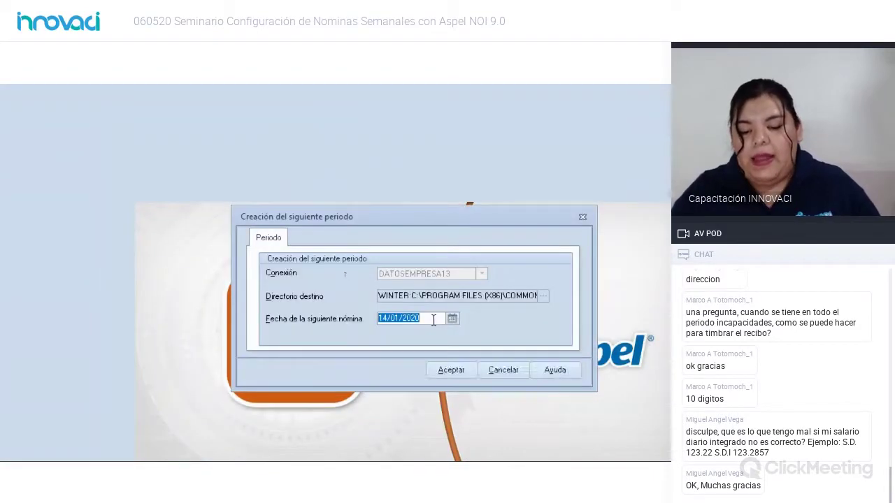
click(433, 319)
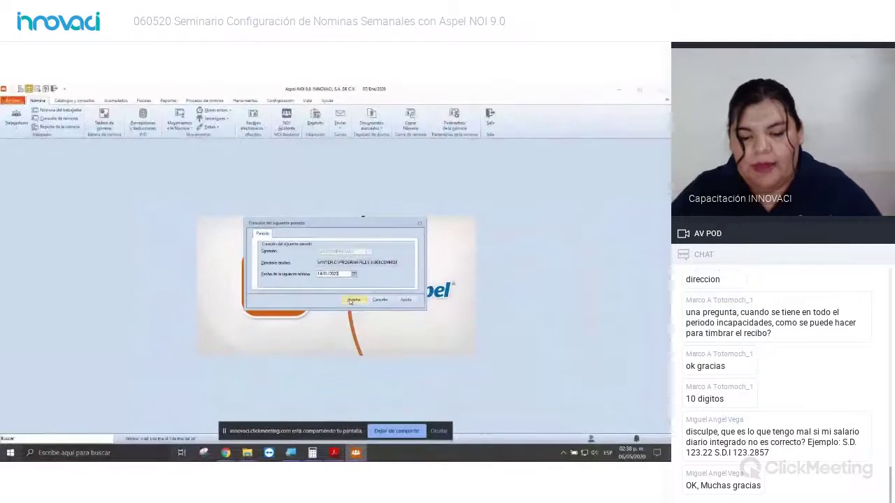
click(353, 300)
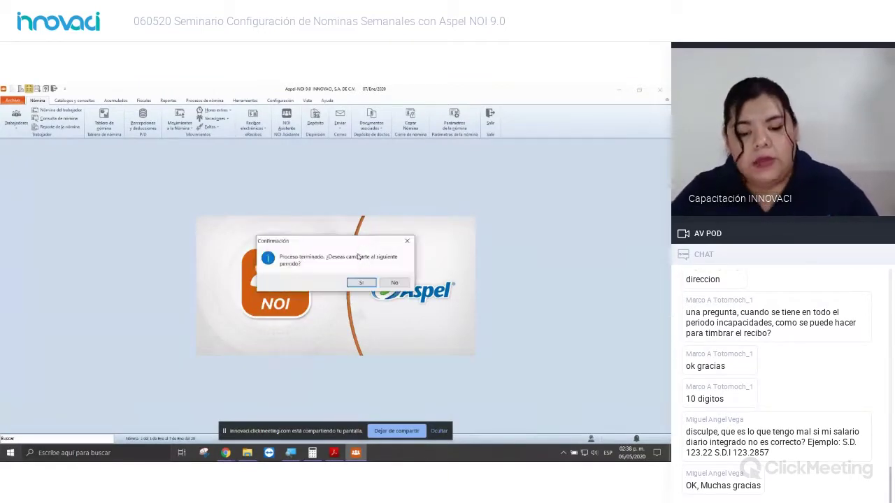
click(361, 283)
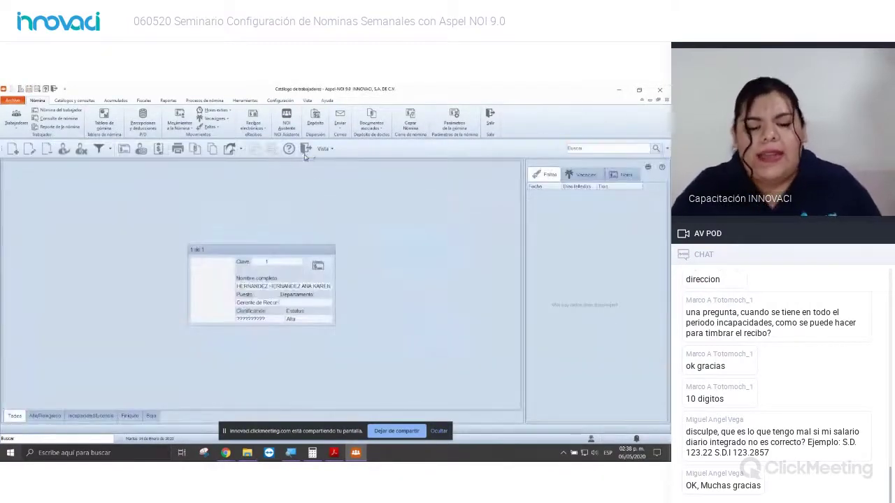
Step: Close the worker catalog, create the 21/01/2020 period from Archivo, and switch to it
click(306, 149)
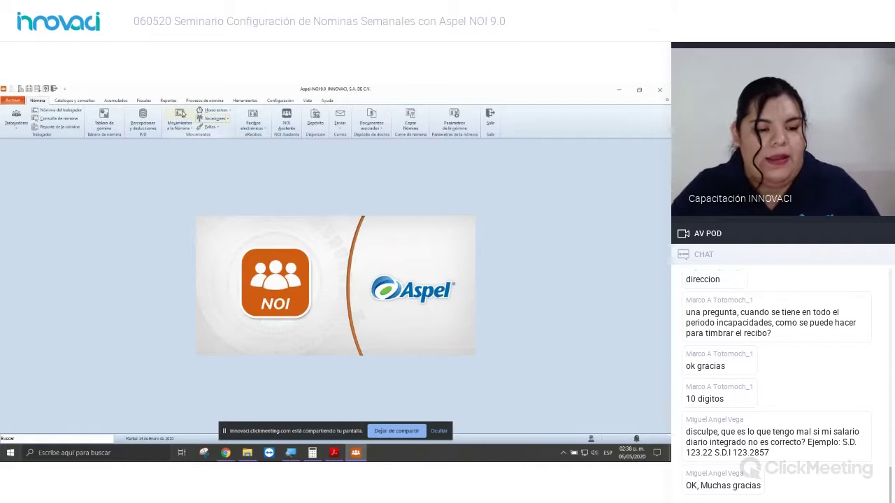
click(12, 100)
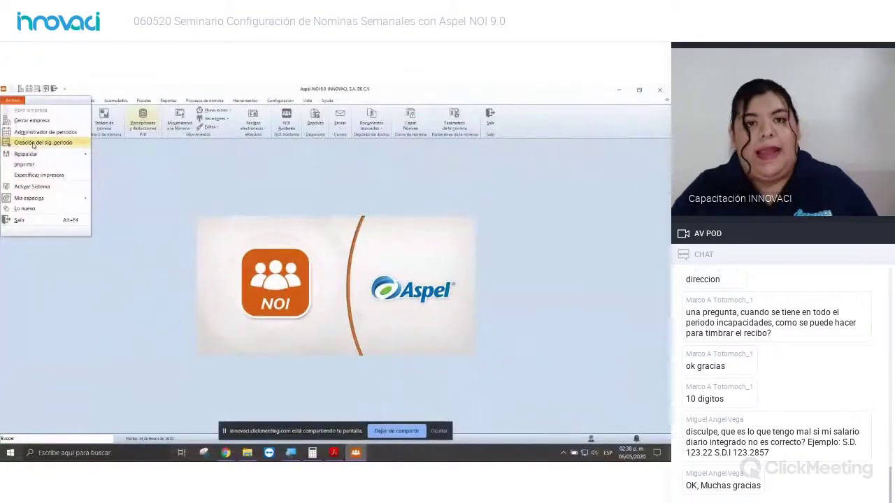
click(33, 145)
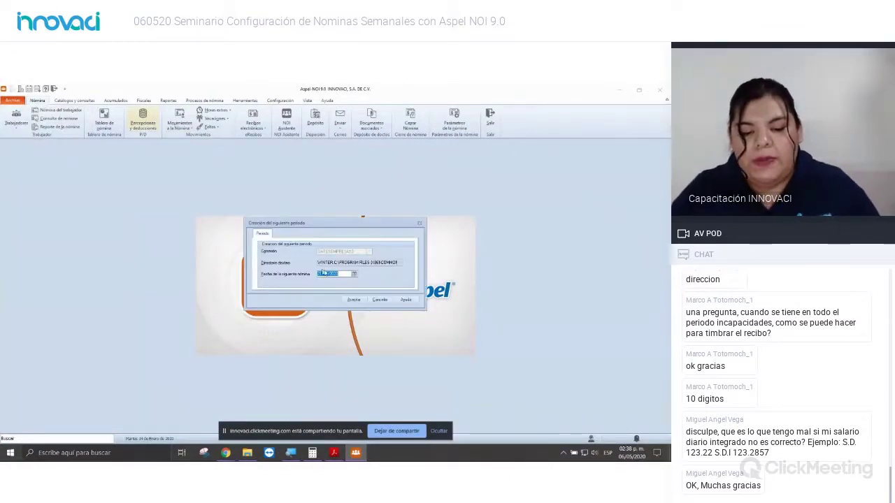
click(342, 273)
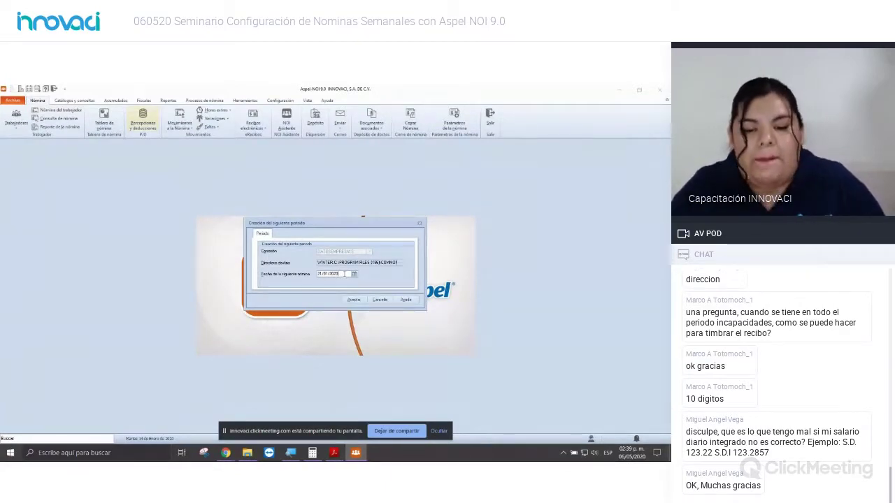
click(354, 300)
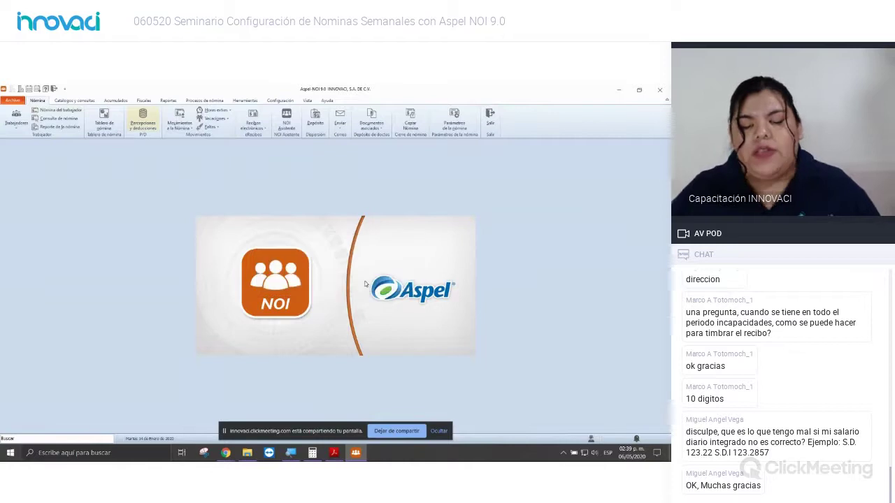
click(363, 282)
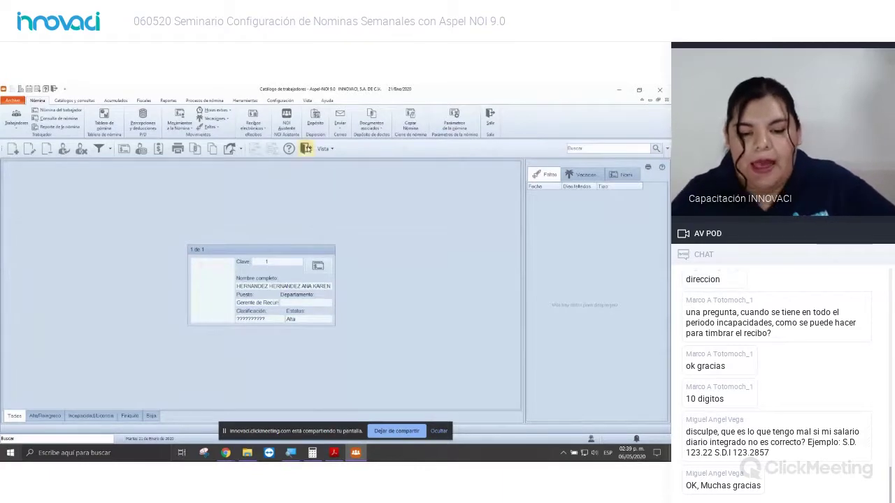
click(306, 149)
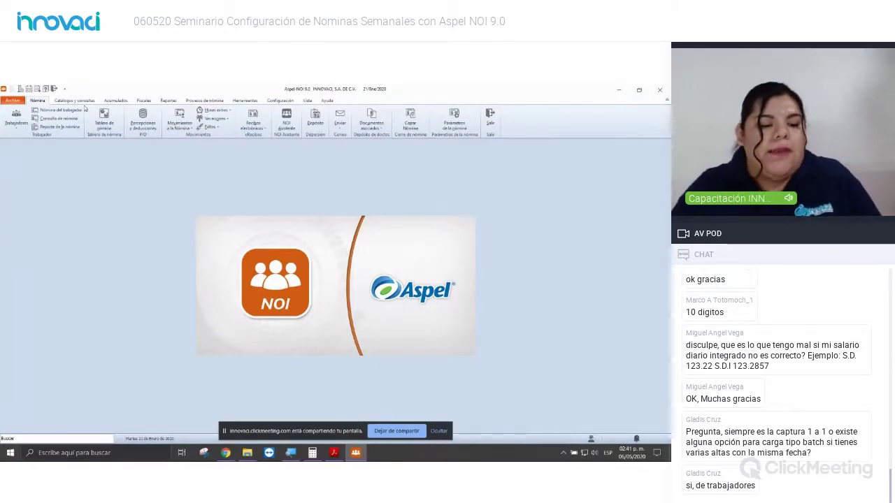
Step: Check the worker's Salario, Datos Personales, IMSS, Salud and Procesos tabs in the new period, then close the record
click(16, 117)
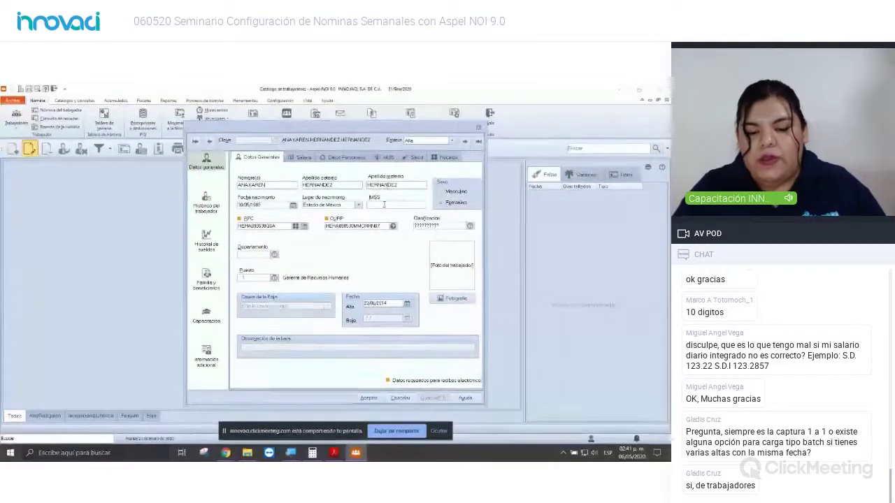
click(303, 157)
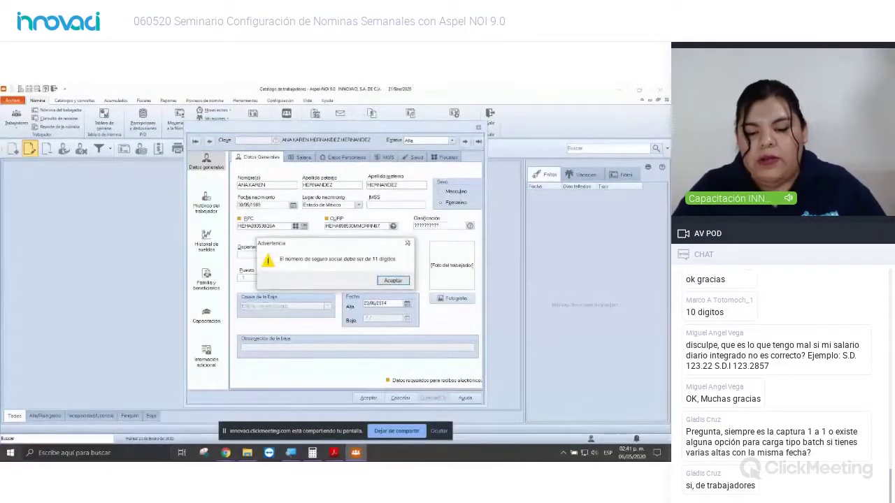
click(409, 240)
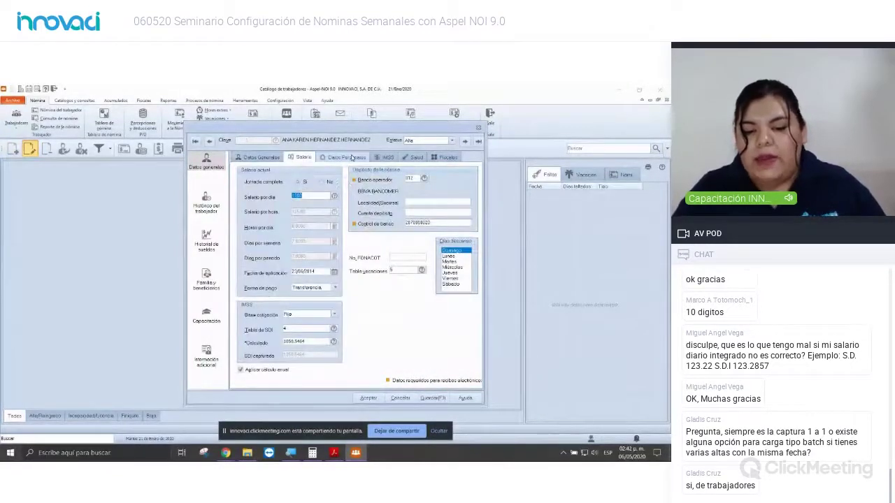
click(346, 157)
click(387, 158)
click(413, 157)
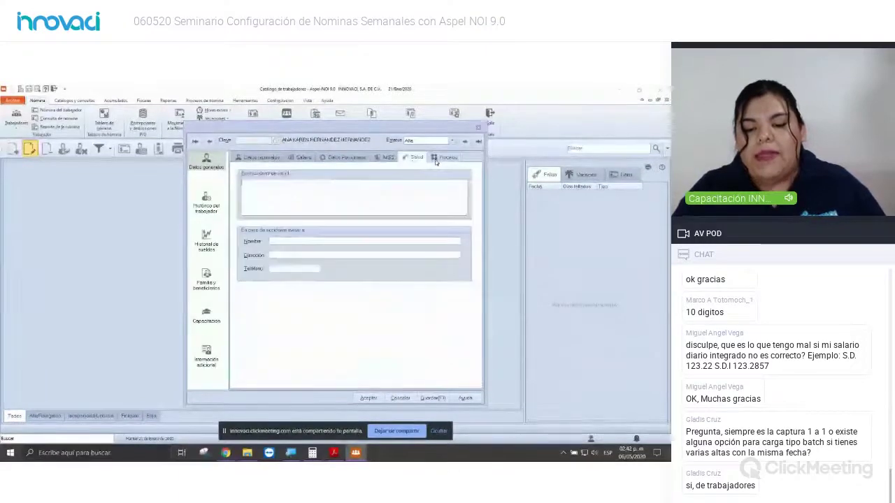
click(446, 157)
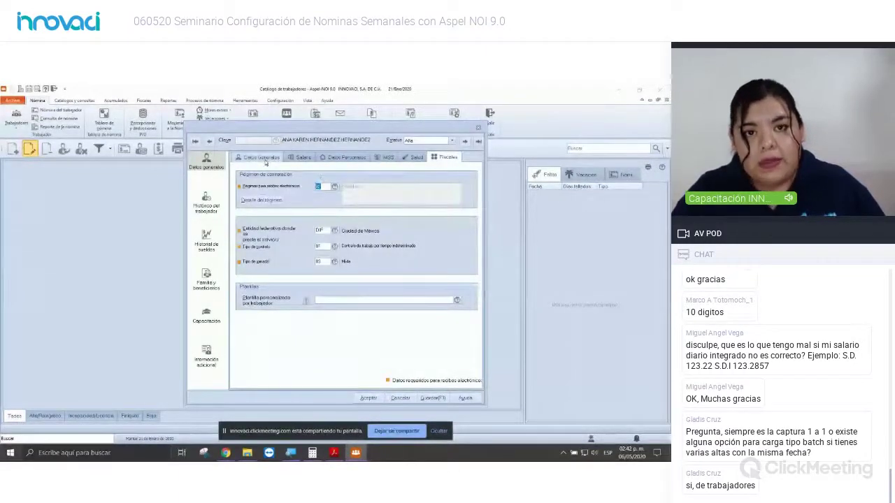
click(263, 158)
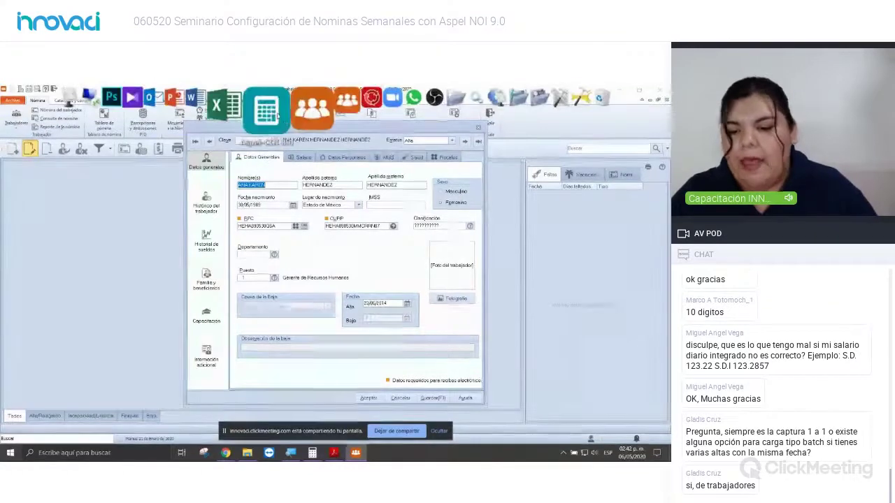
click(478, 128)
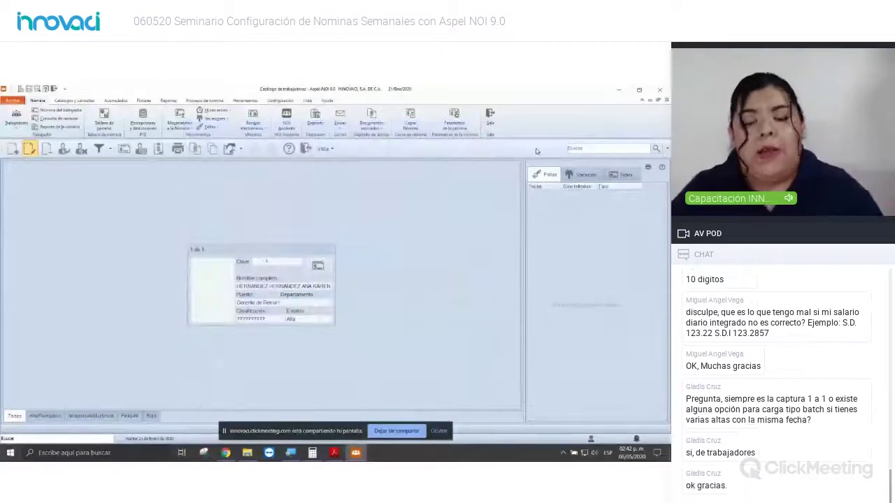